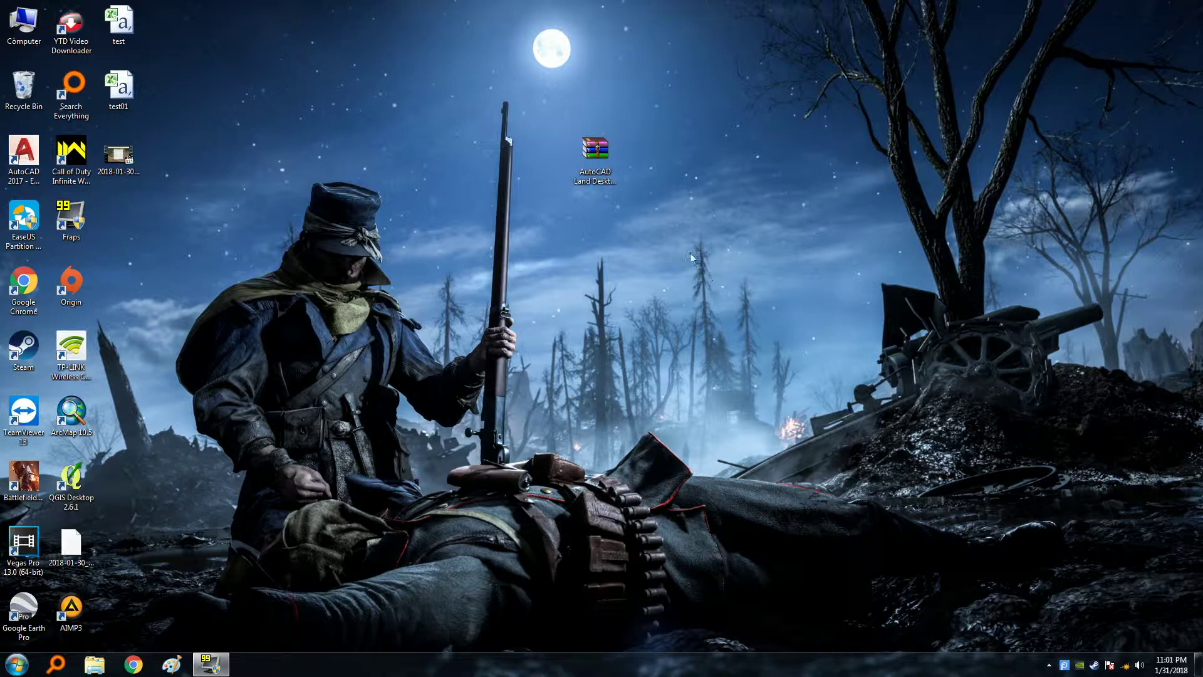
- Extract the AutoCAD Land Desktop 2006 archive onto the desktop and open the resulting Autodesk Land Desktop 2006 folder
drag(595, 150, 600, 89)
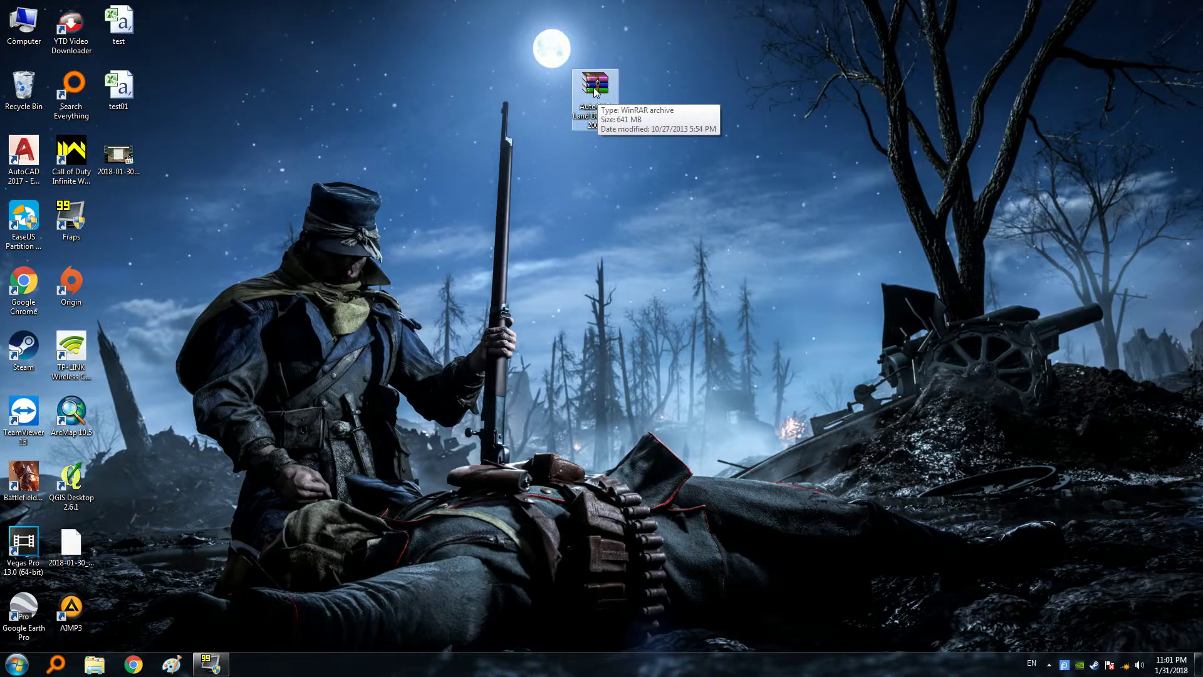
right_click(596, 92)
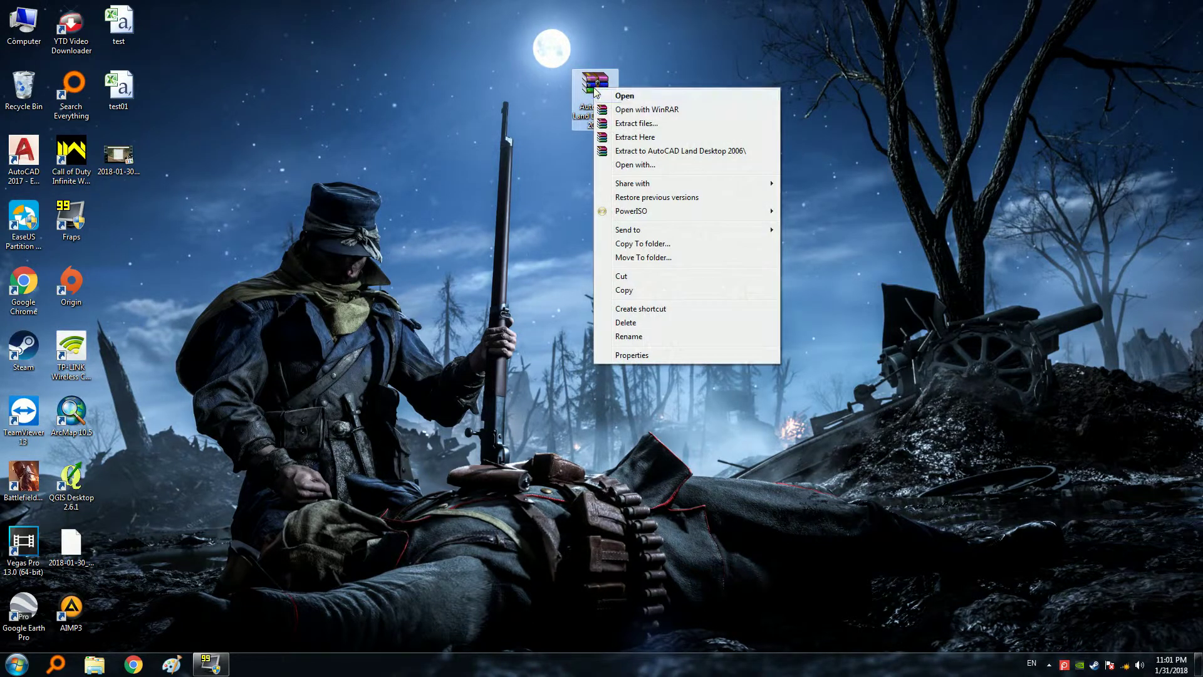
click(644, 138)
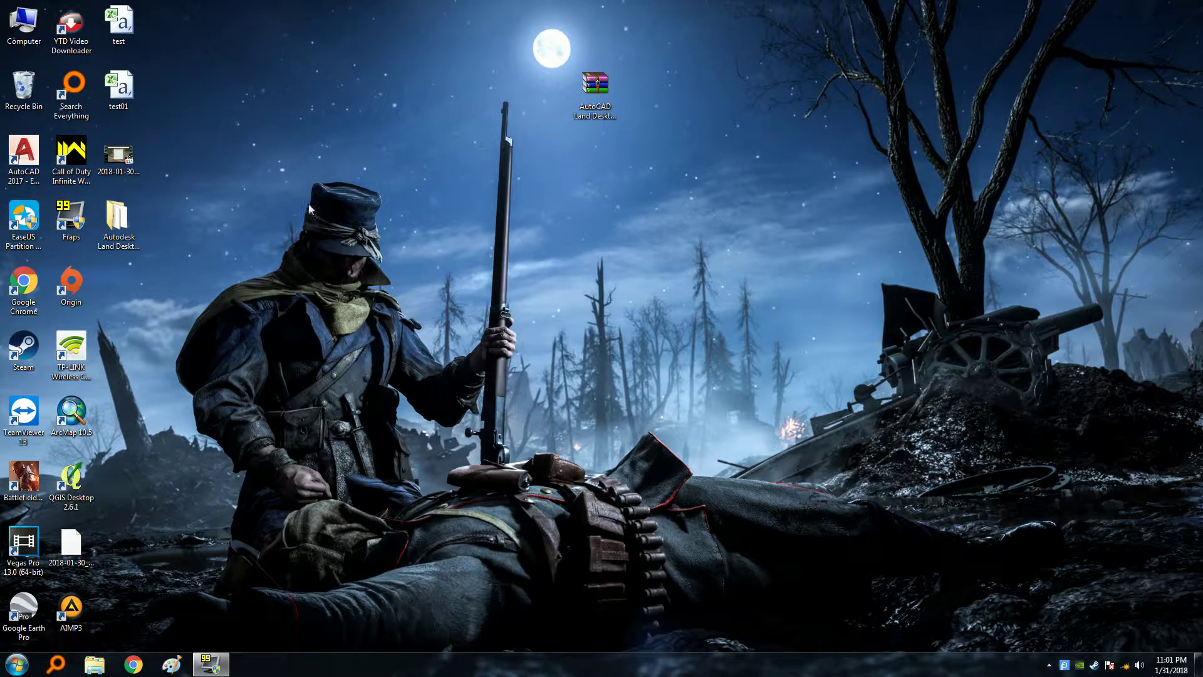
drag(115, 223, 702, 165)
double_click(689, 162)
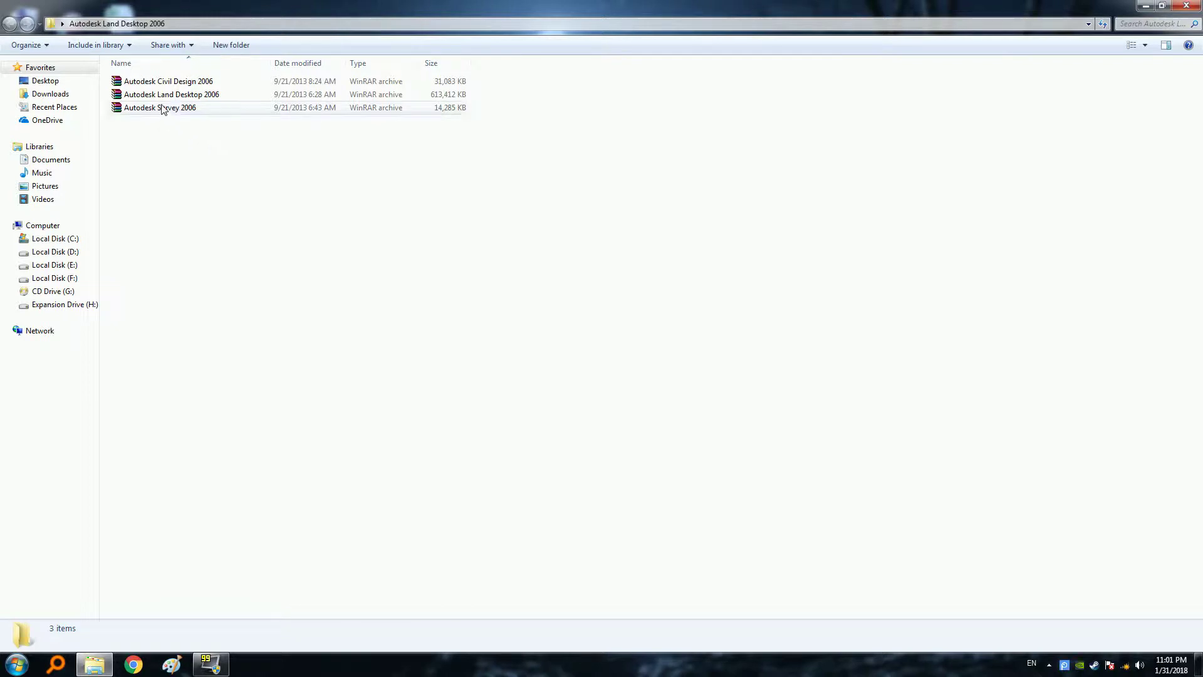
- Extract the Autodesk Land Desktop 2006 archive into the current folder
click(143, 95)
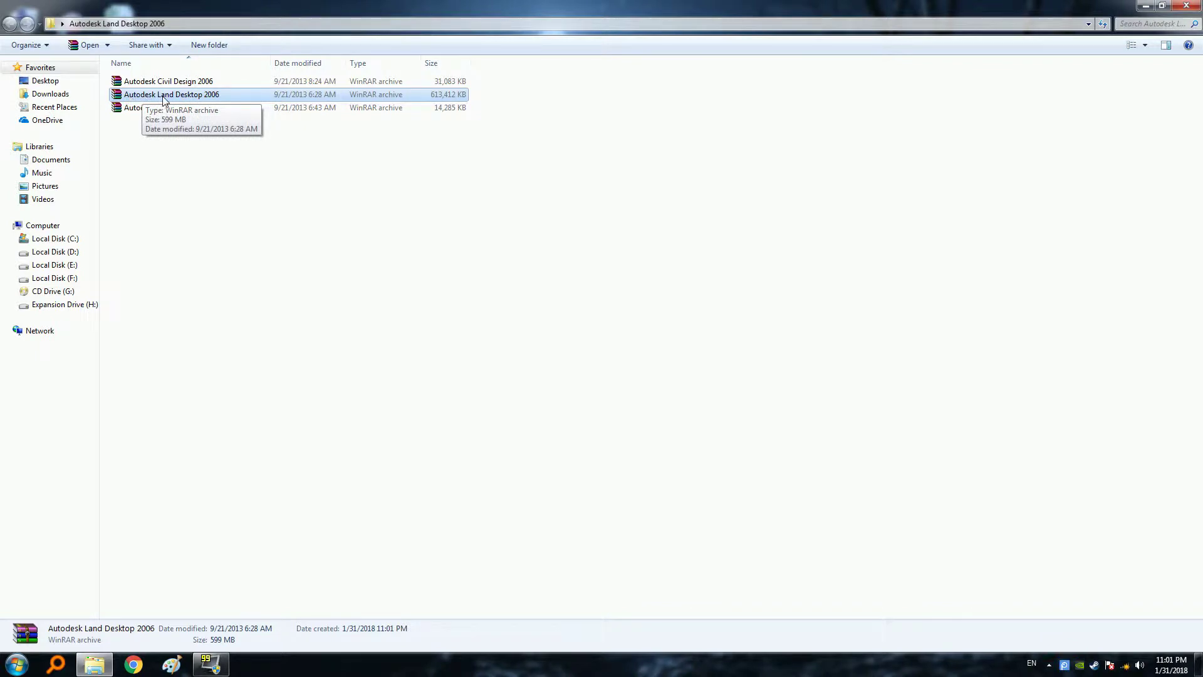
click(197, 182)
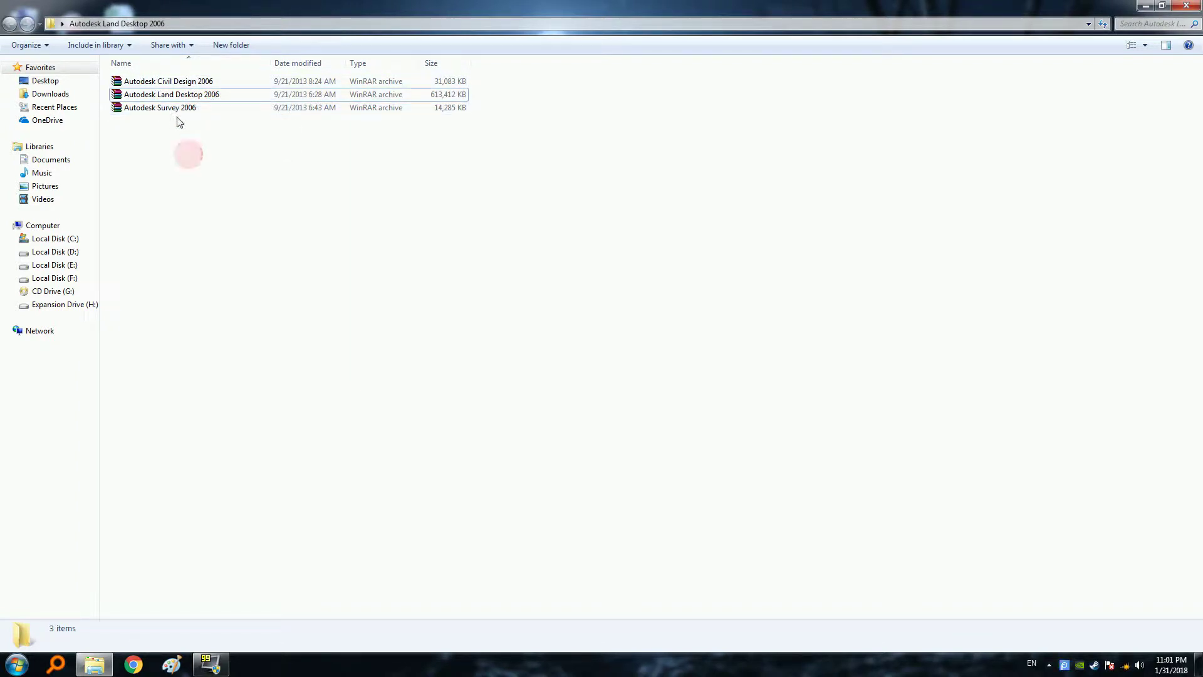
click(148, 97)
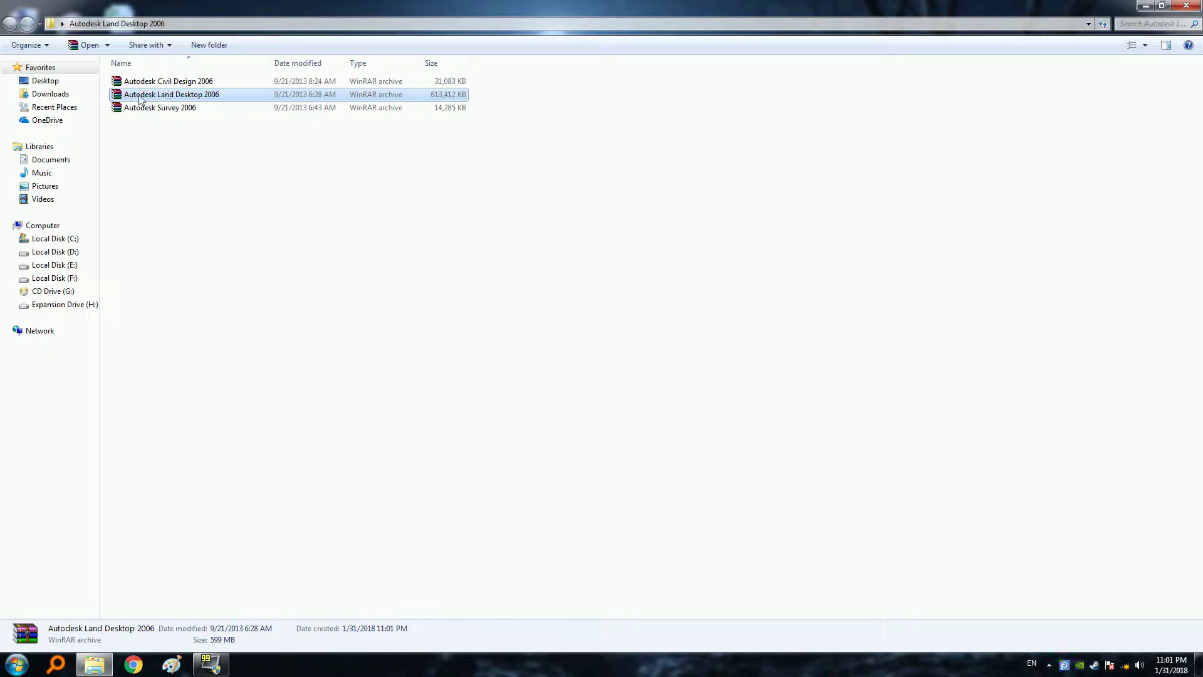
right_click(181, 98)
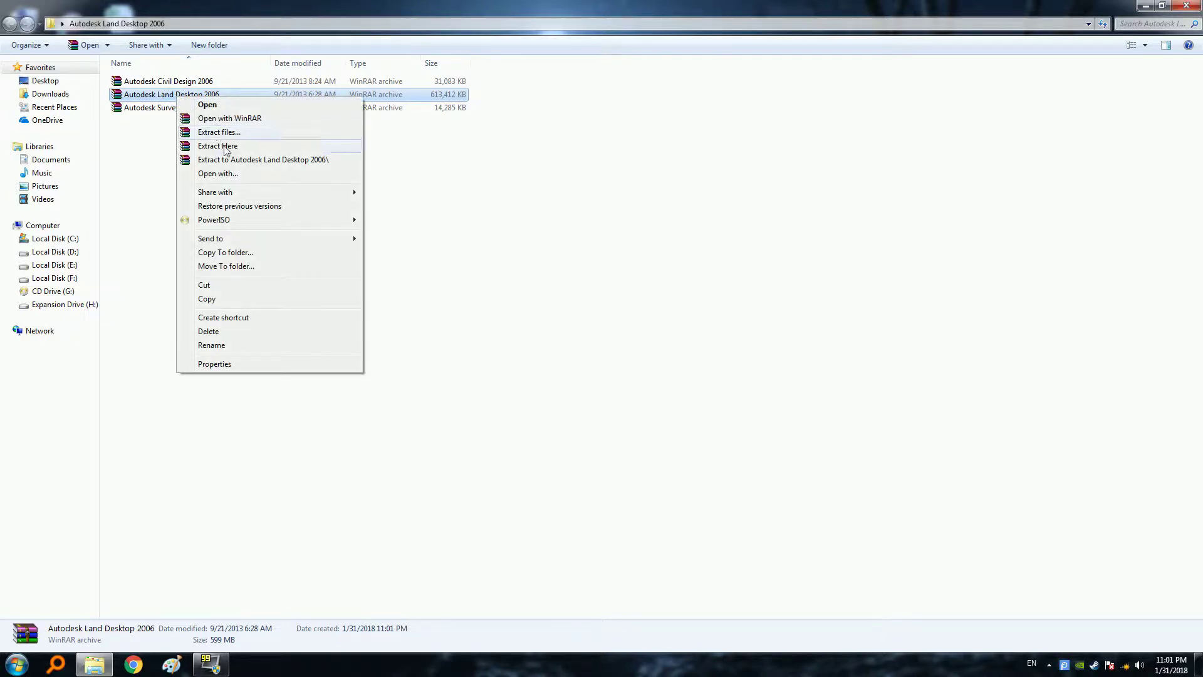
click(225, 150)
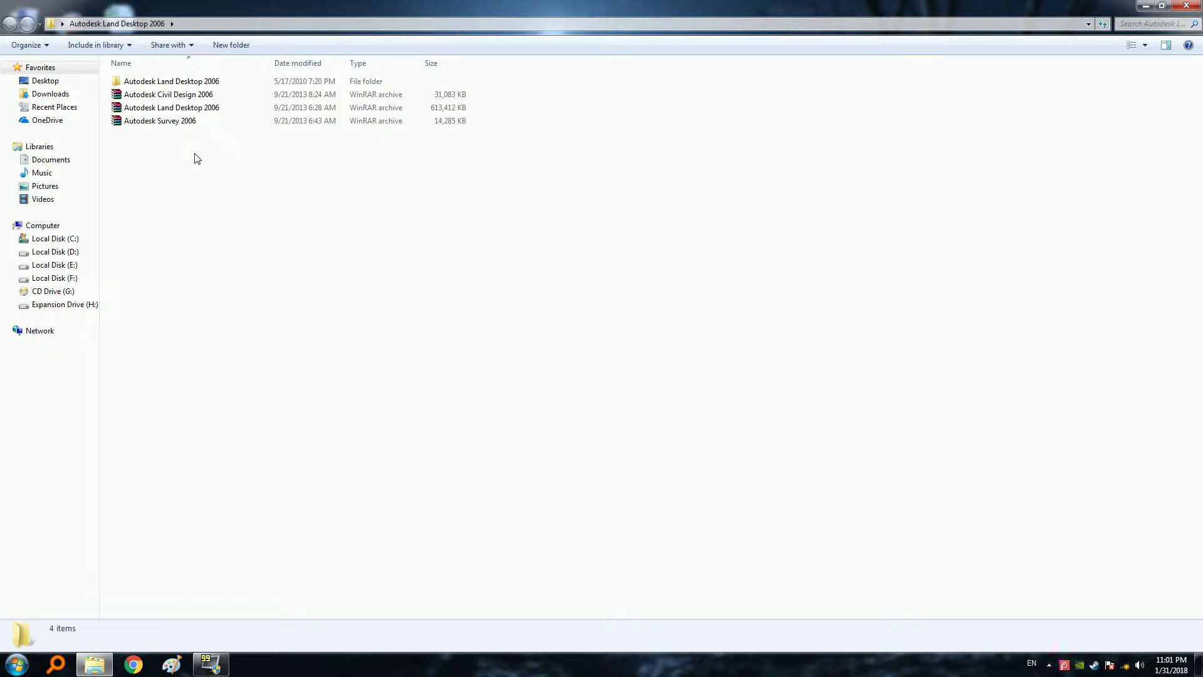
- Launch the SETUP application from the extracted Autodesk Land Desktop 2006 folder
double_click(173, 82)
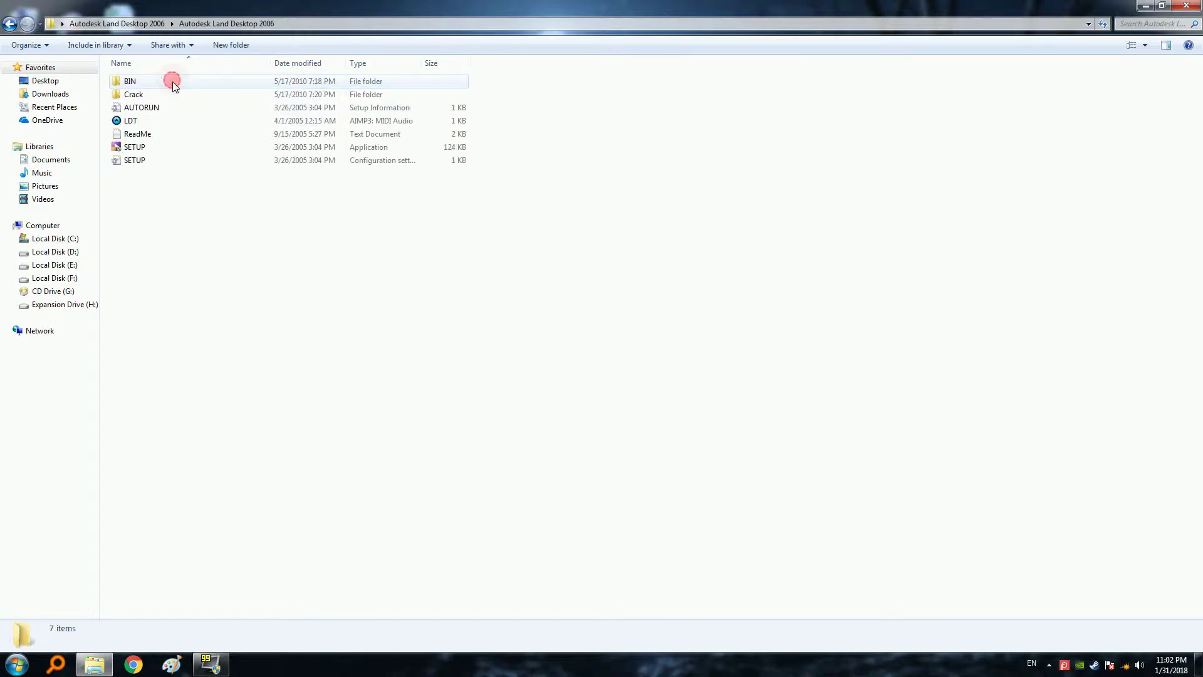
click(196, 209)
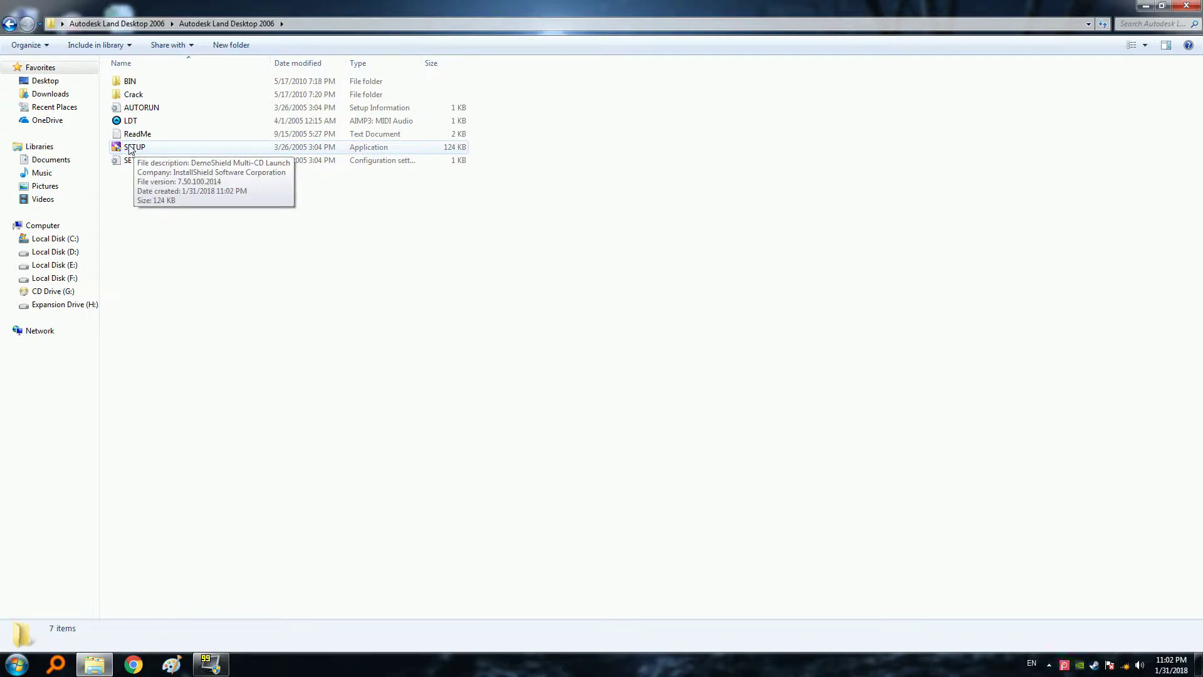
double_click(130, 149)
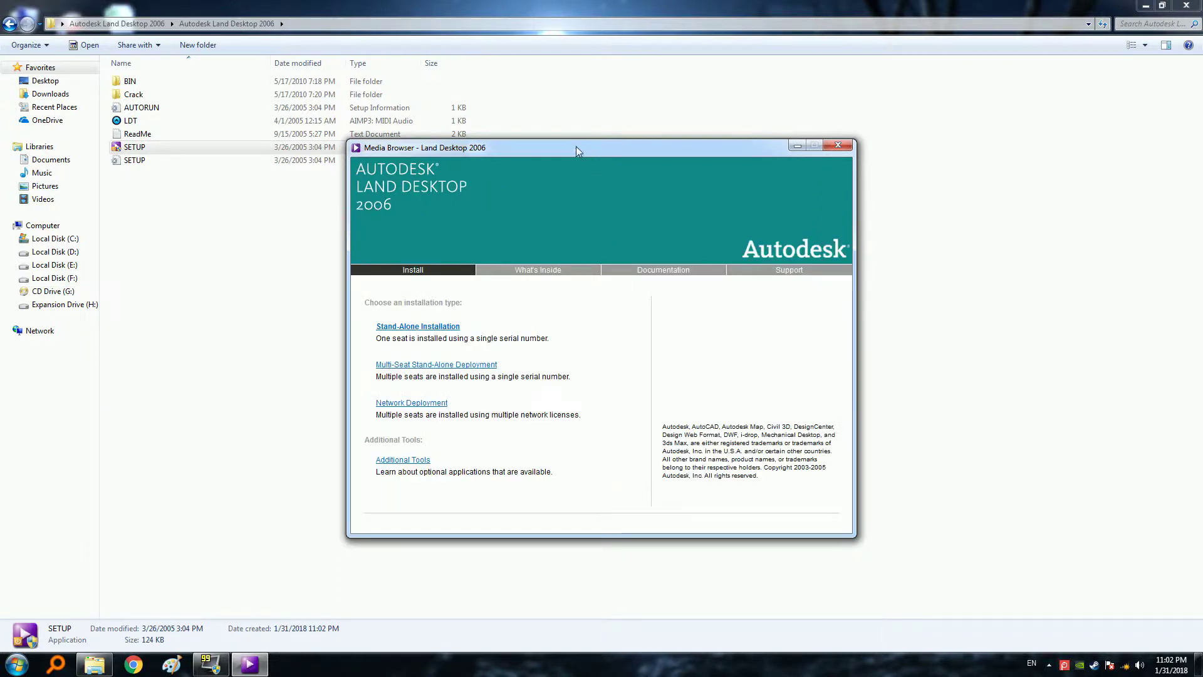
- Start the stand-alone installation of Autodesk Land Desktop 2006 and agree to install the required support components
drag(577, 148, 571, 104)
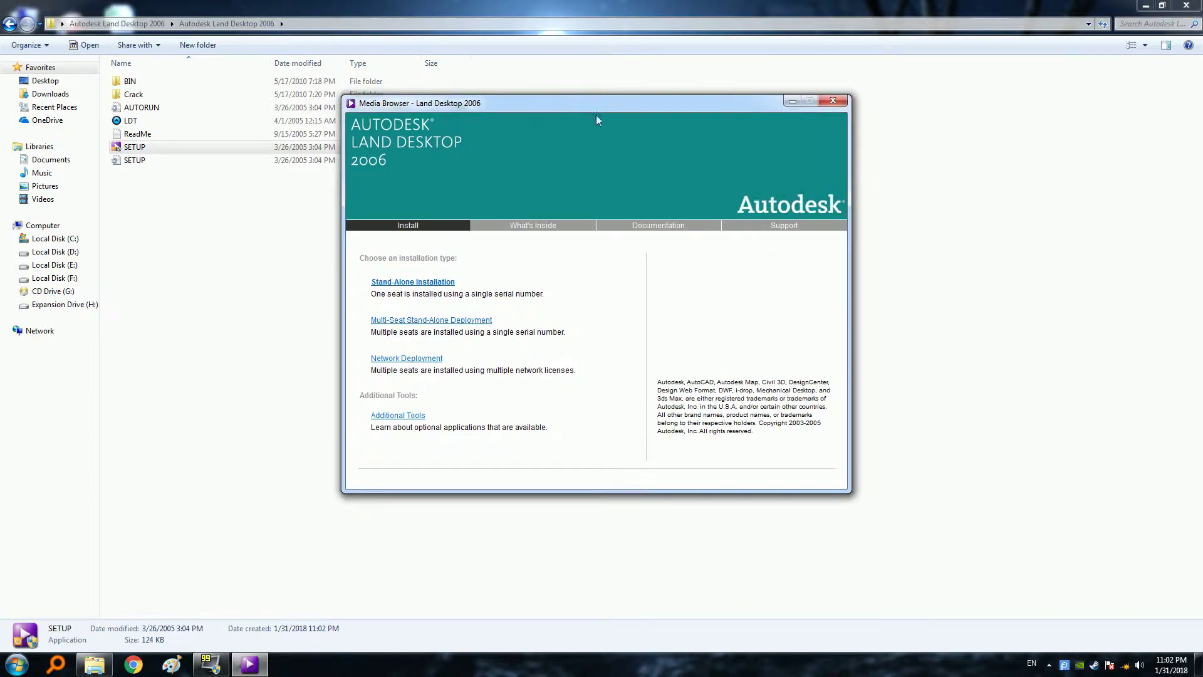
click(410, 283)
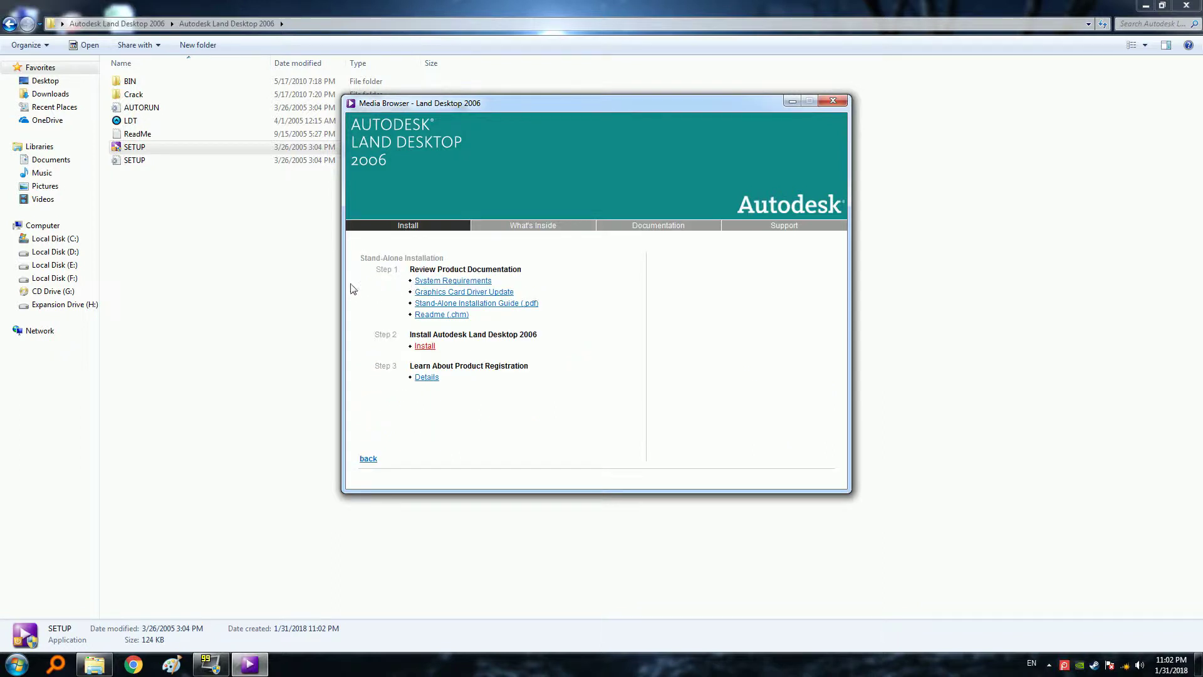
click(425, 347)
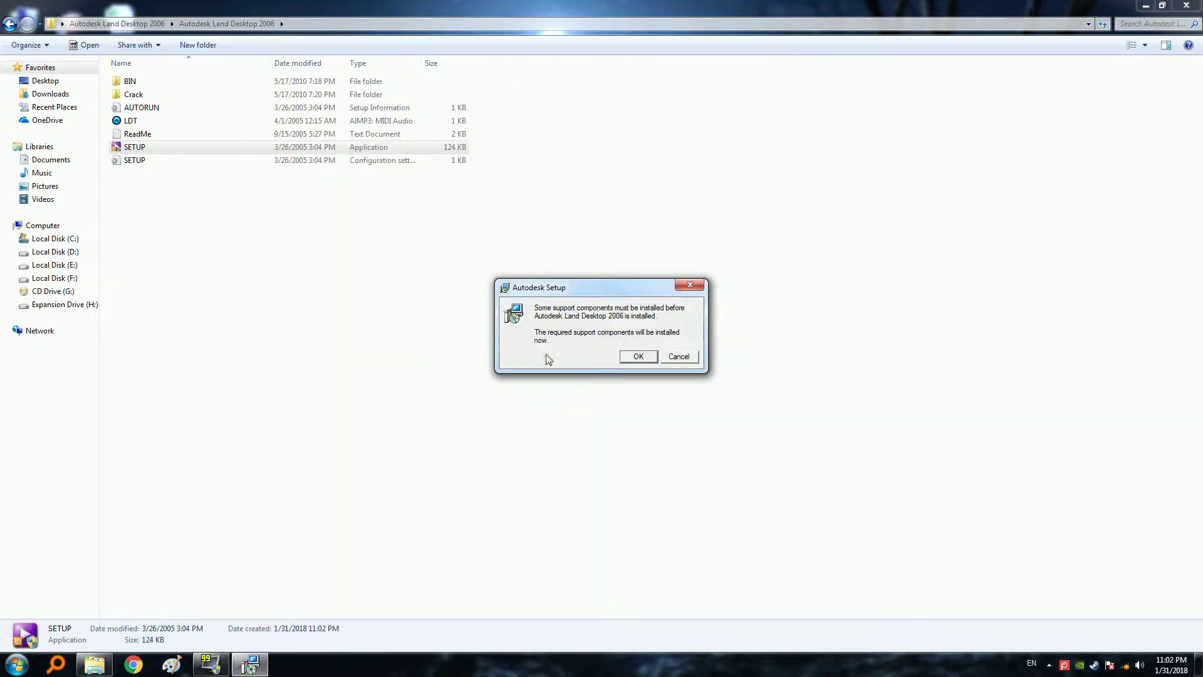
click(638, 357)
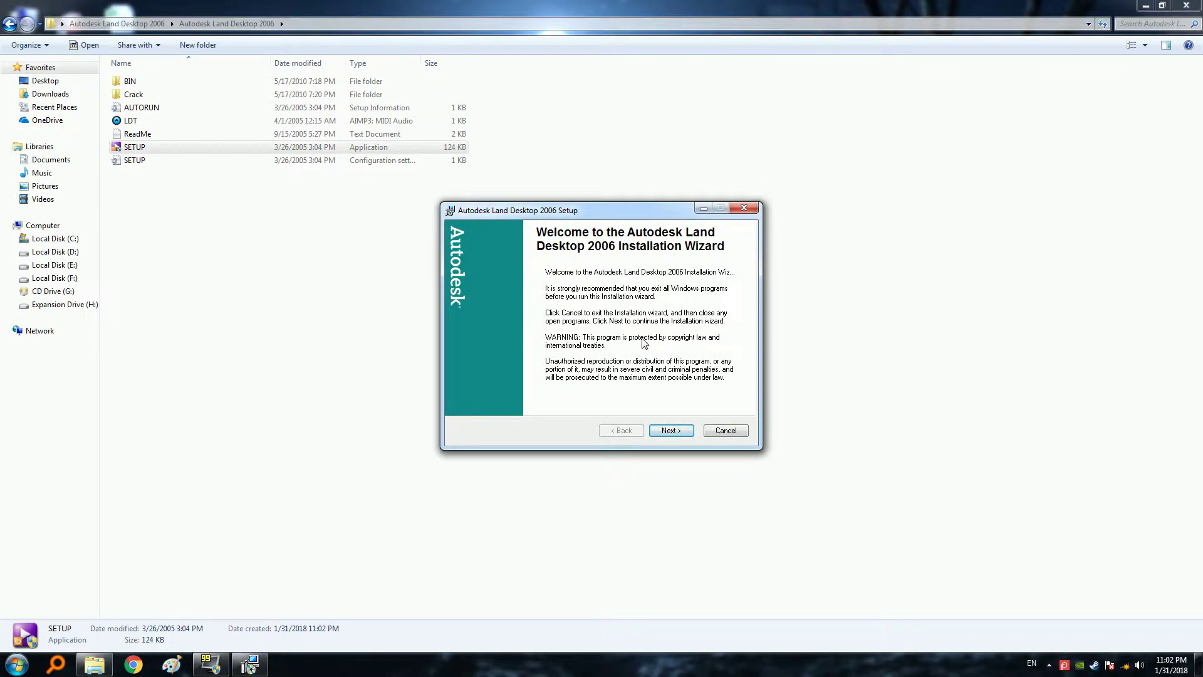
- Proceed past the welcome page, set the country to Laos, People's Democratic Republic, and accept the license agreement
click(669, 432)
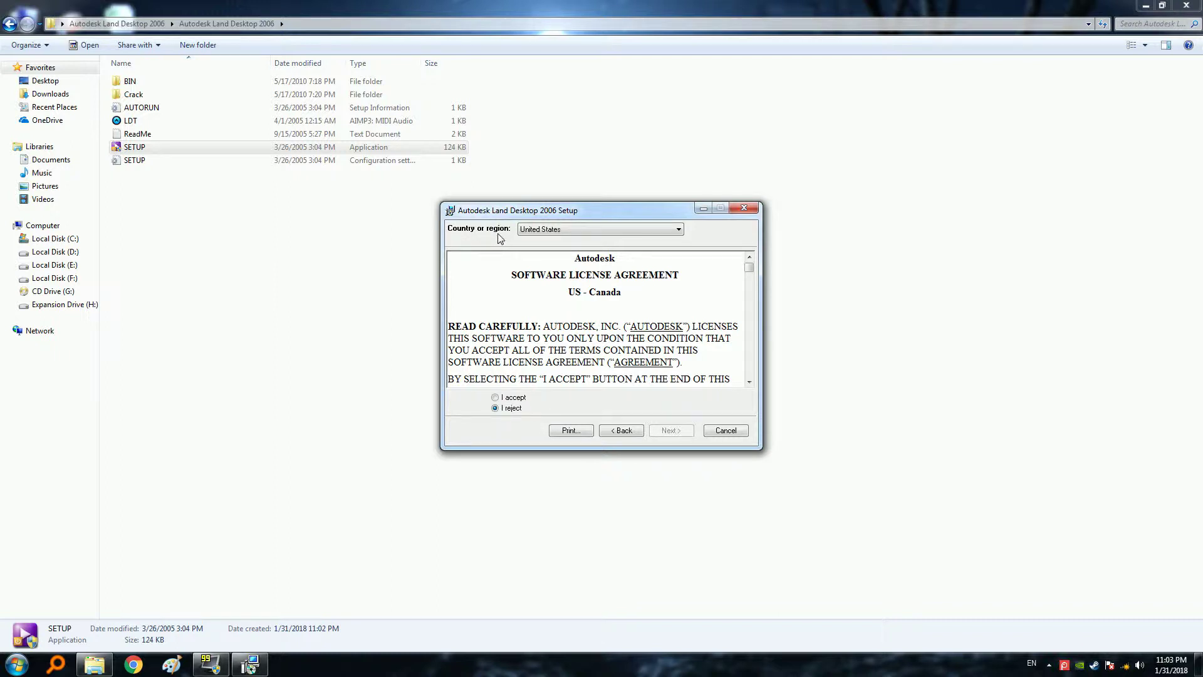
click(547, 231)
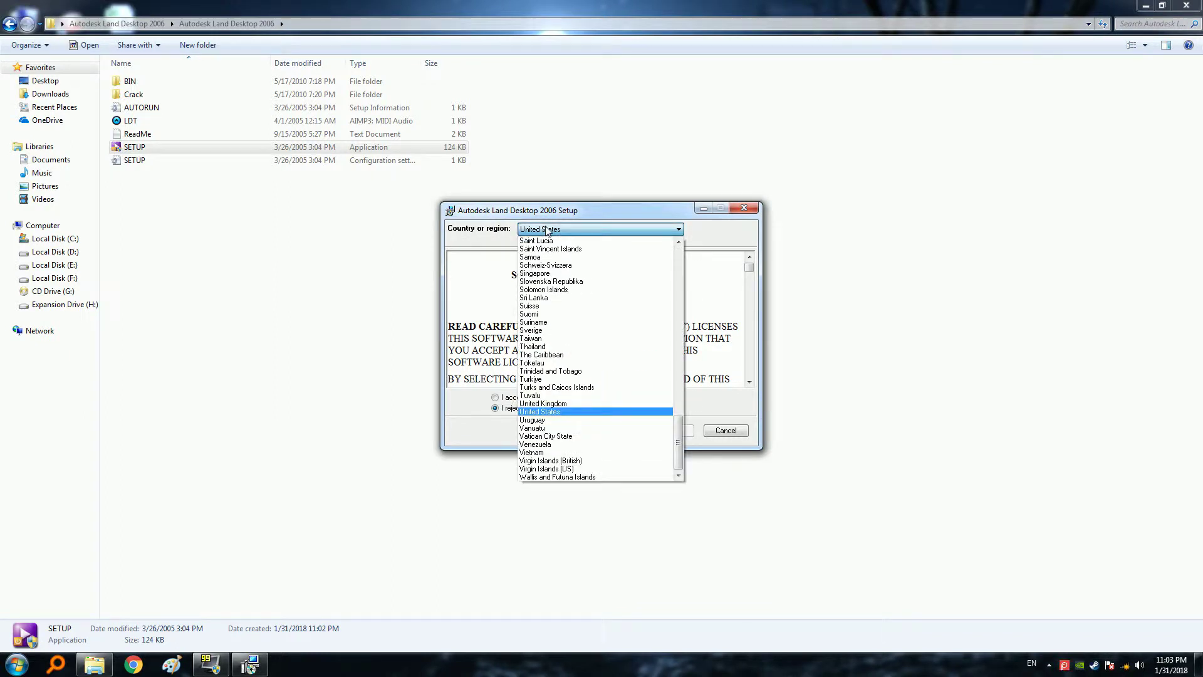
key(l)
key(Return)
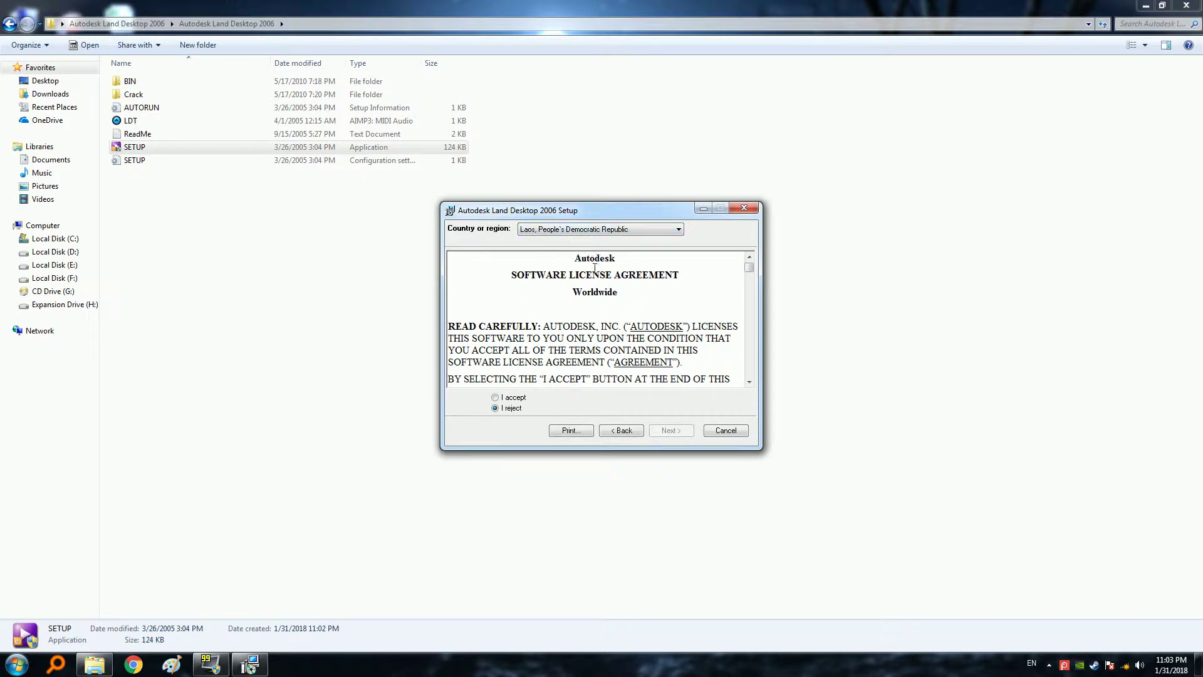
click(495, 398)
click(671, 431)
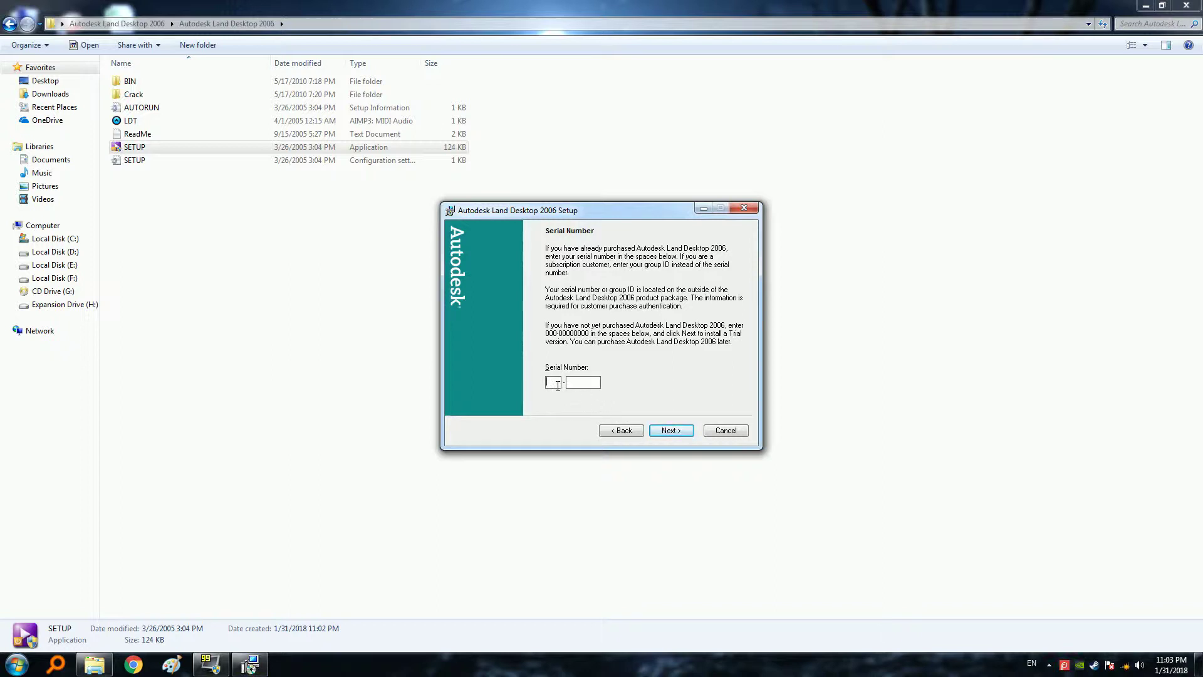
- Enter the product serial number and continue to the user information page
text(40)
text(12345678)
click(670, 430)
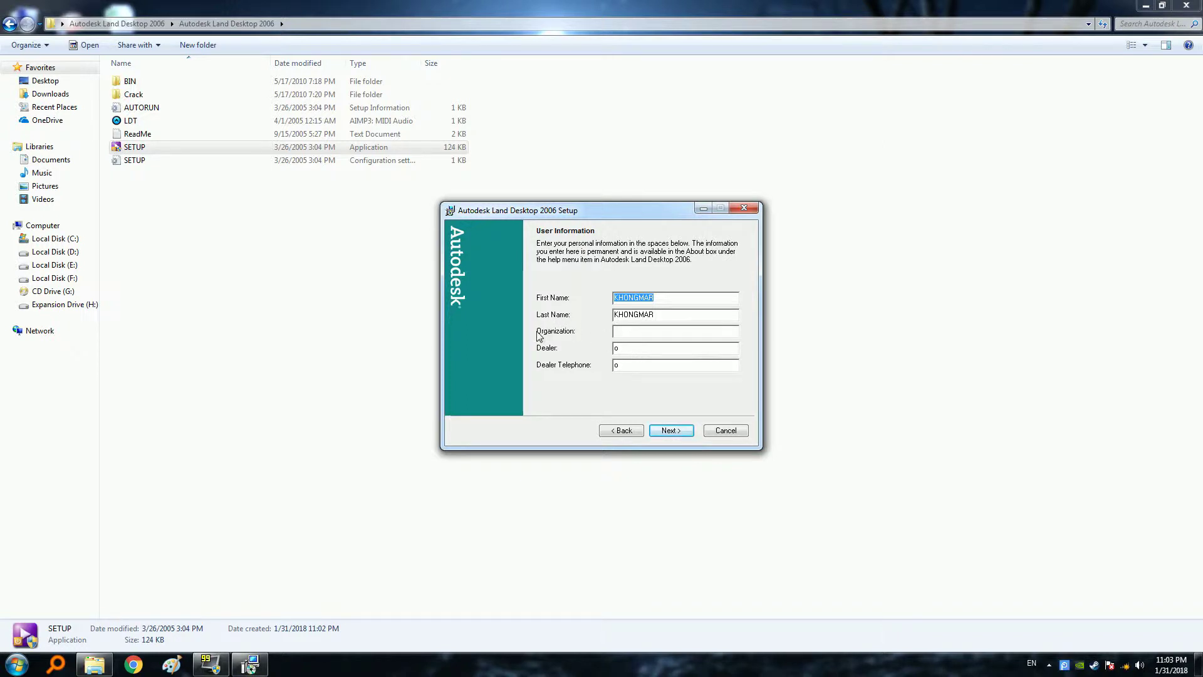
- Enter LA as the organization in the user information and continue with the other details as prefilled
click(623, 333)
text(T)
key(BackSpace)
key(BackSpace)
text(LA)
click(670, 431)
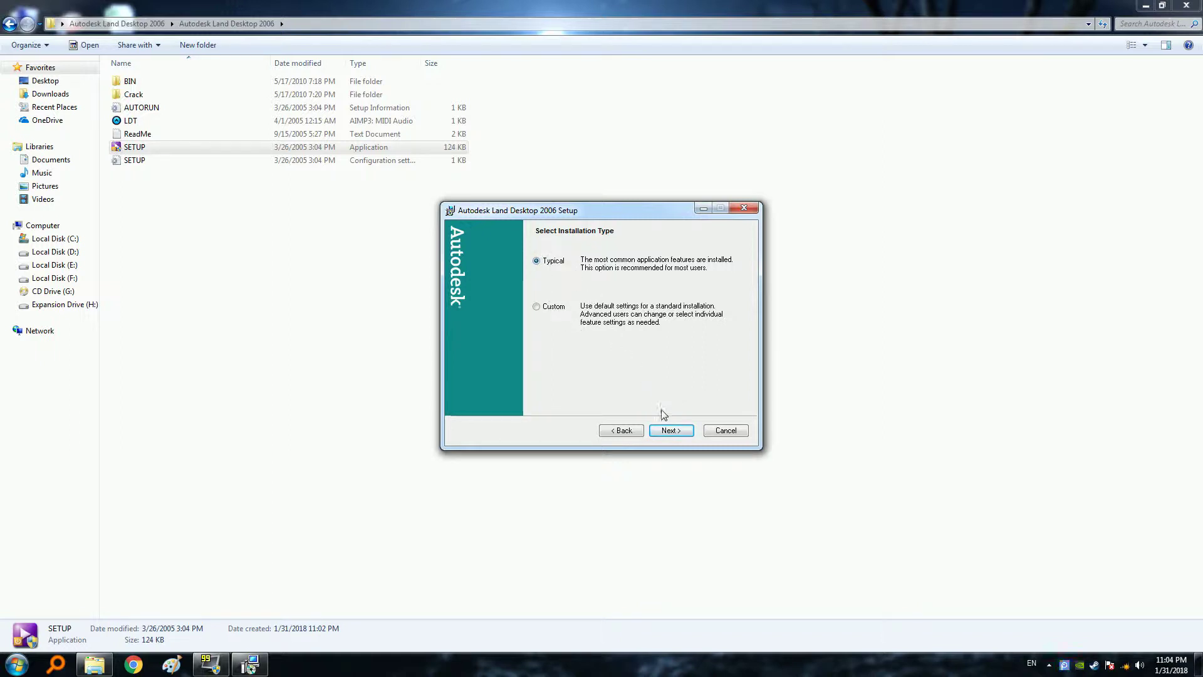
- Choose the Typical installation without optional tools and accept the default destination folder
click(670, 432)
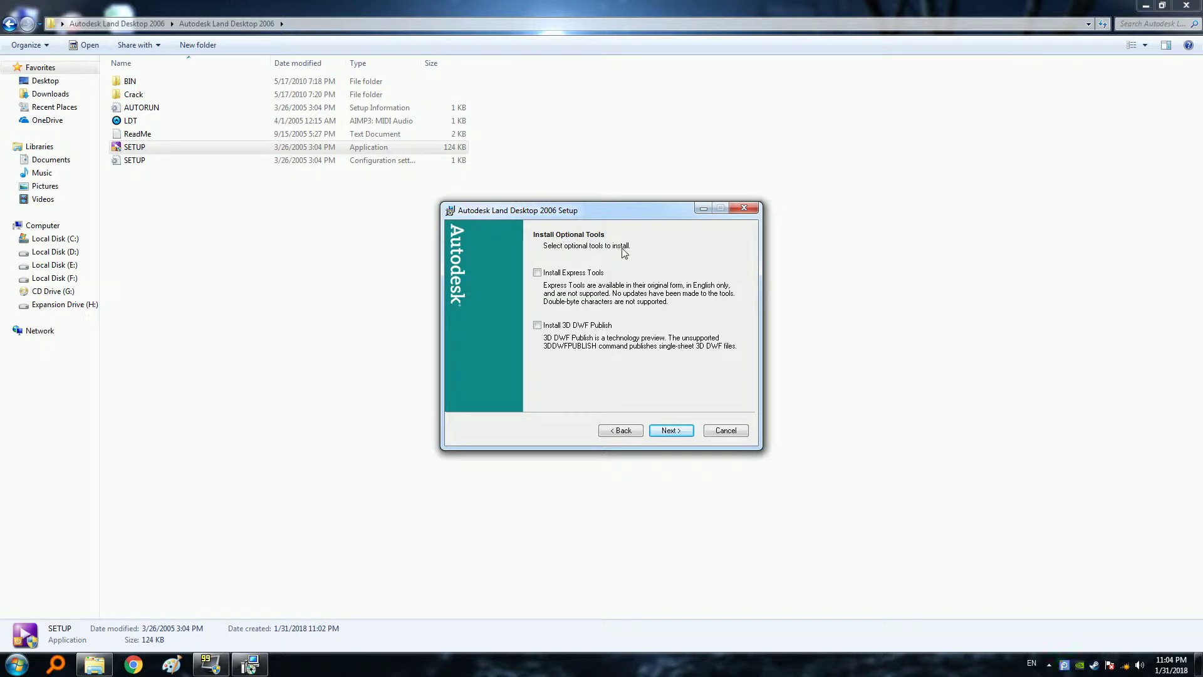
drag(613, 213, 584, 195)
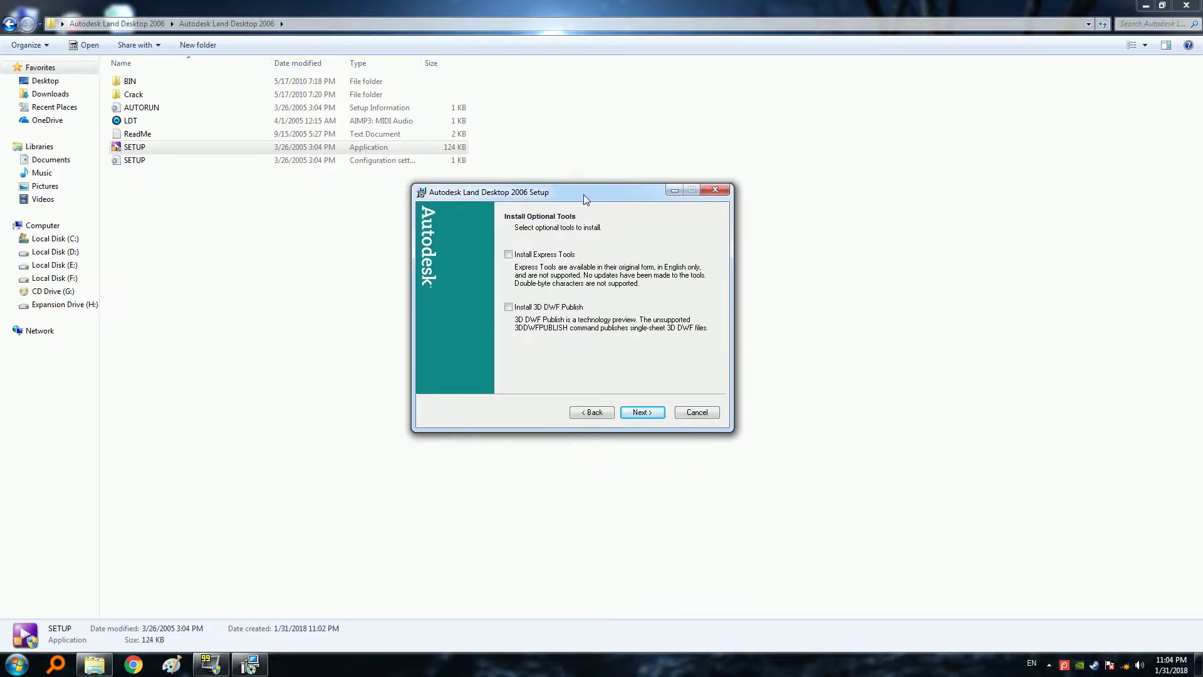
click(642, 412)
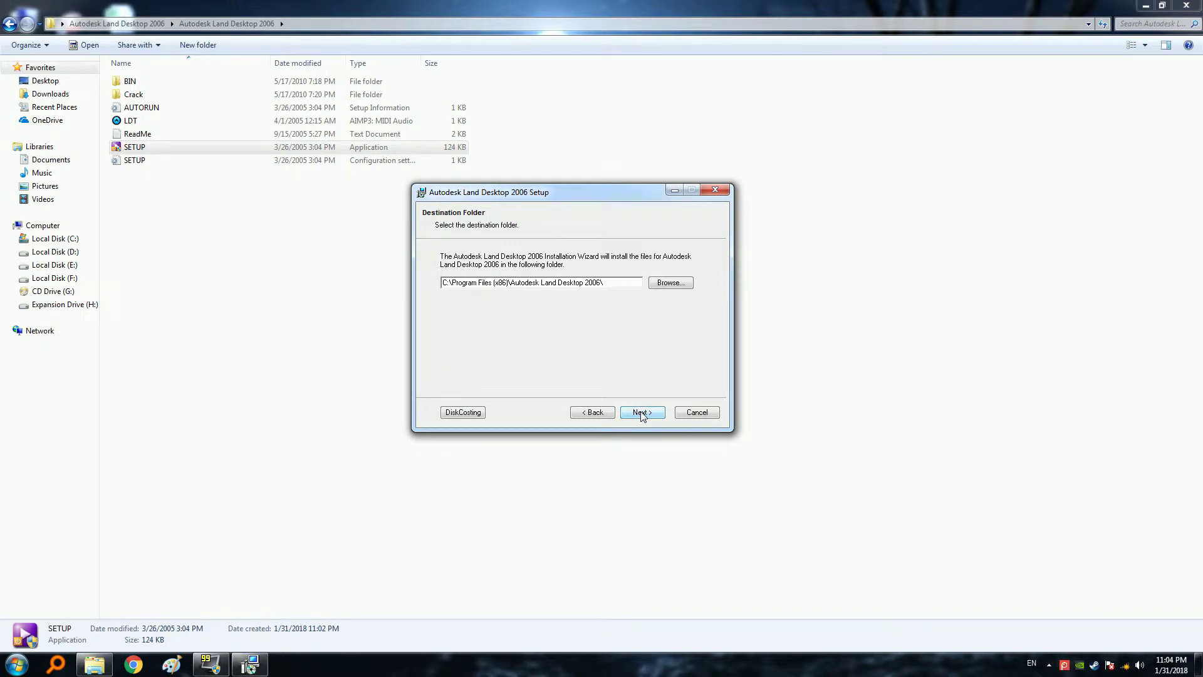
click(643, 413)
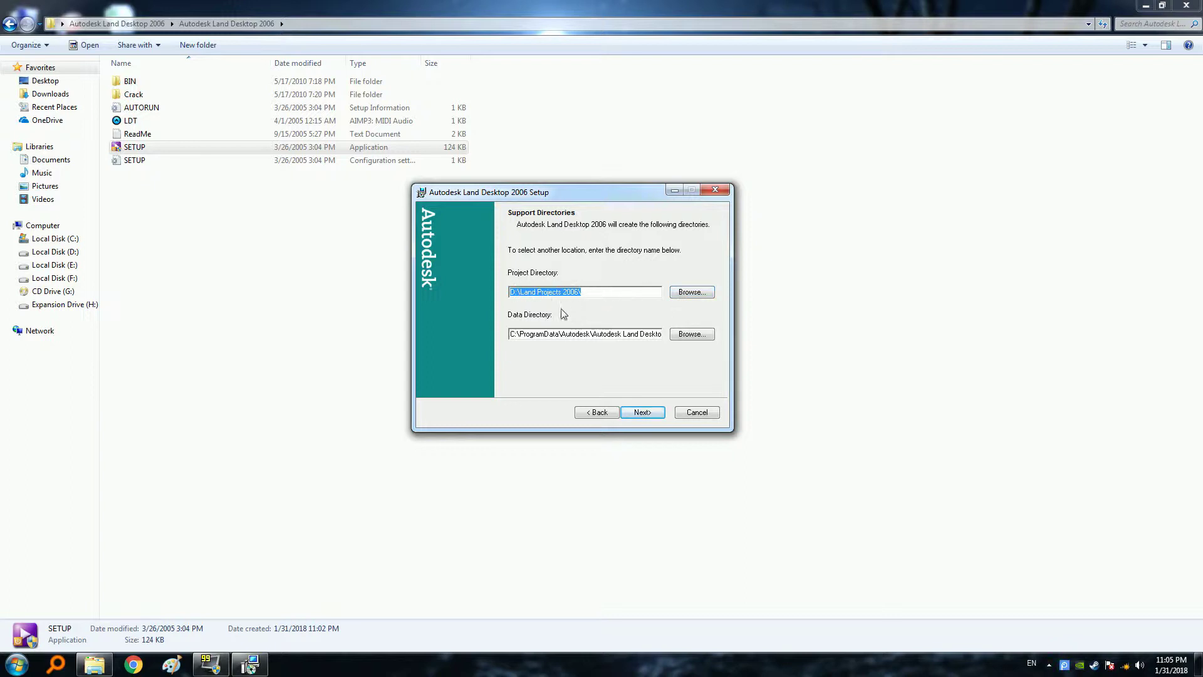
- Confirm the project and data directories, keep Notepad as text editor with the desktop shortcut, and start the installation
click(513, 292)
click(642, 413)
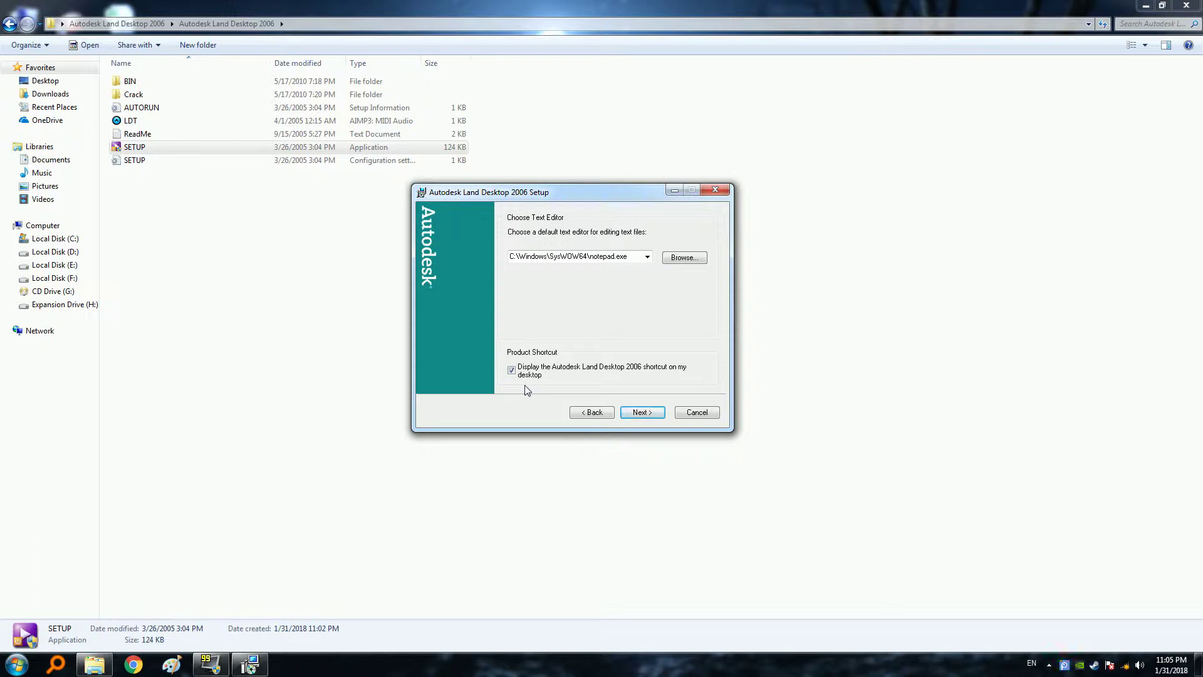
click(644, 413)
click(644, 413)
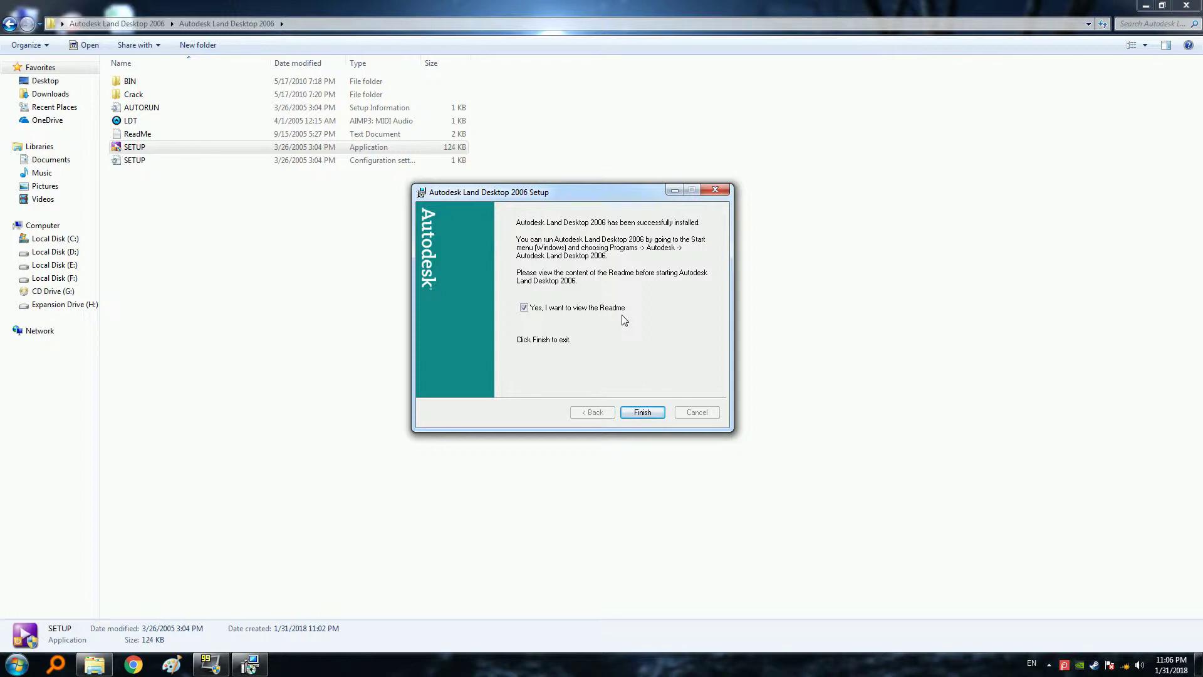
- Finish the Land Desktop setup without viewing the Readme and decline the system restart
click(524, 308)
click(648, 413)
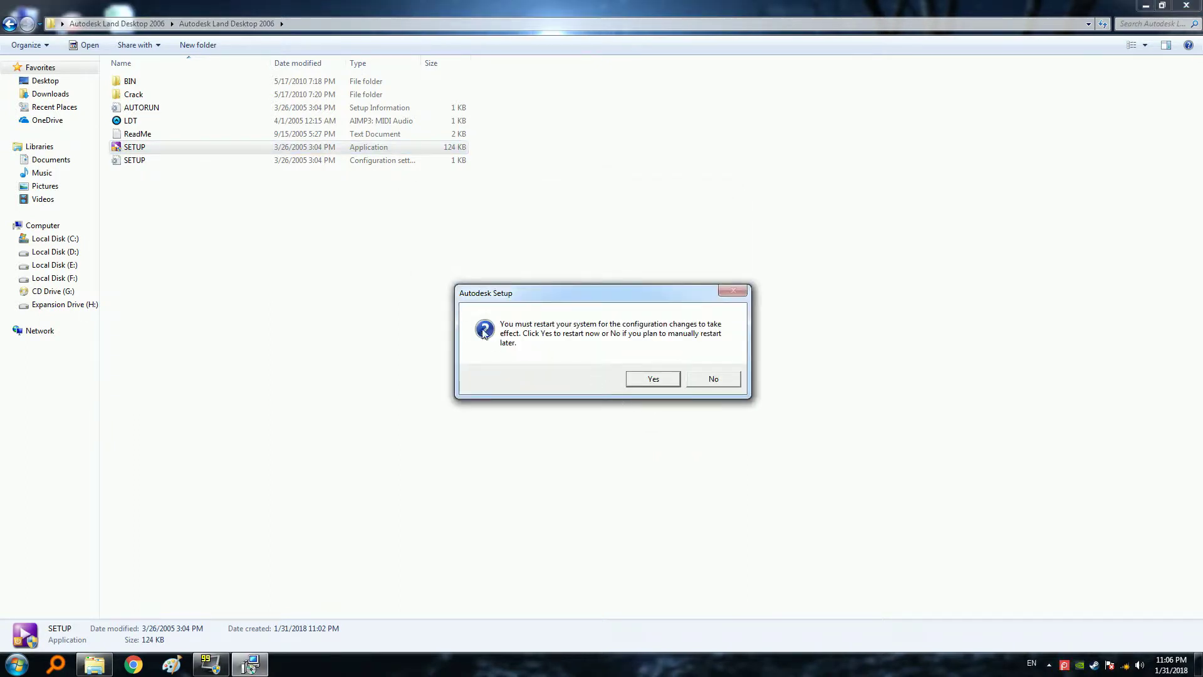
drag(518, 294, 506, 264)
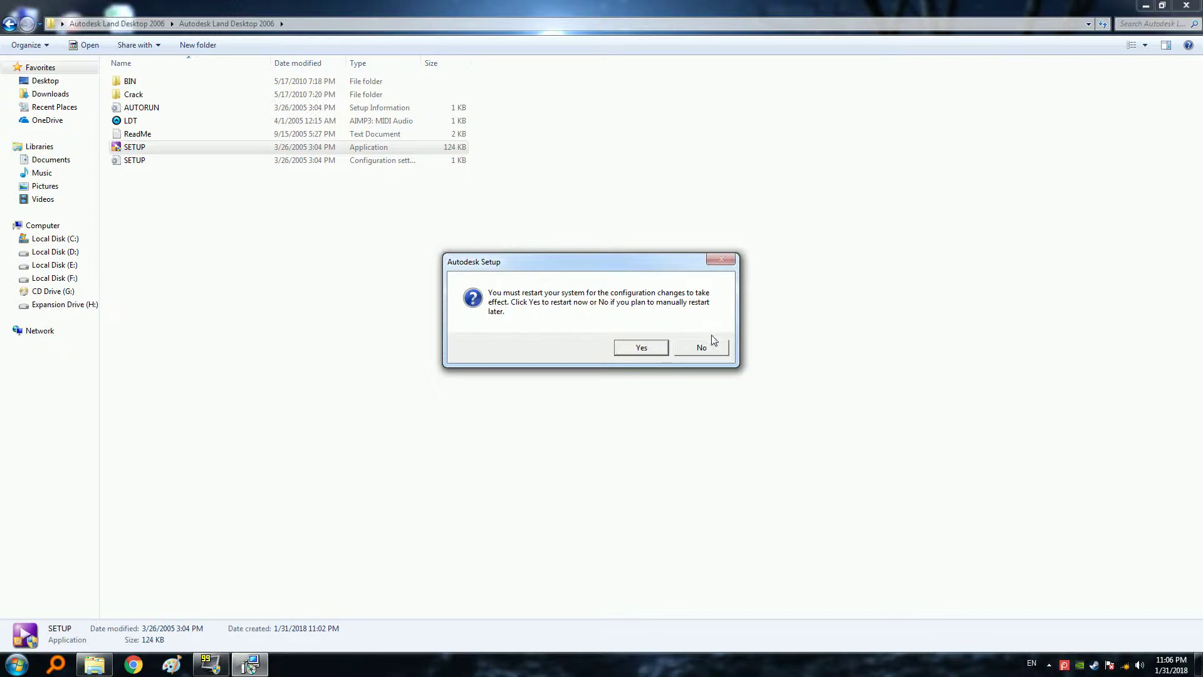
click(702, 348)
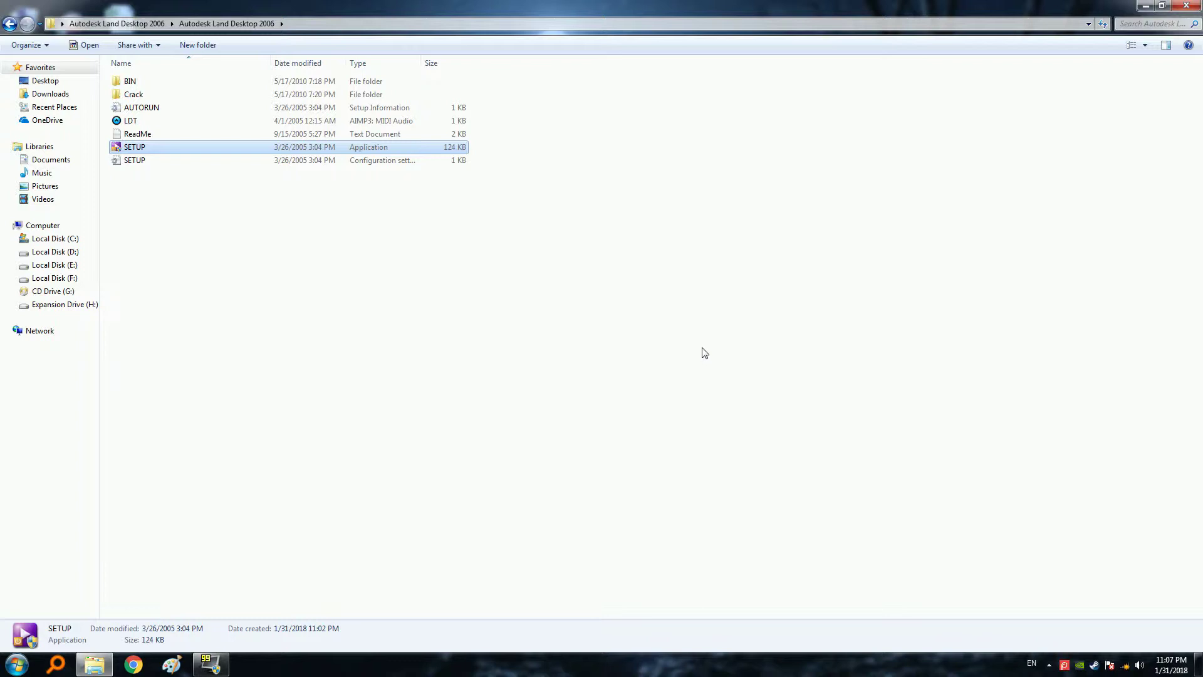
- Return to the parent folder and extract the Autodesk Civil Design 2006 archive in place
click(391, 275)
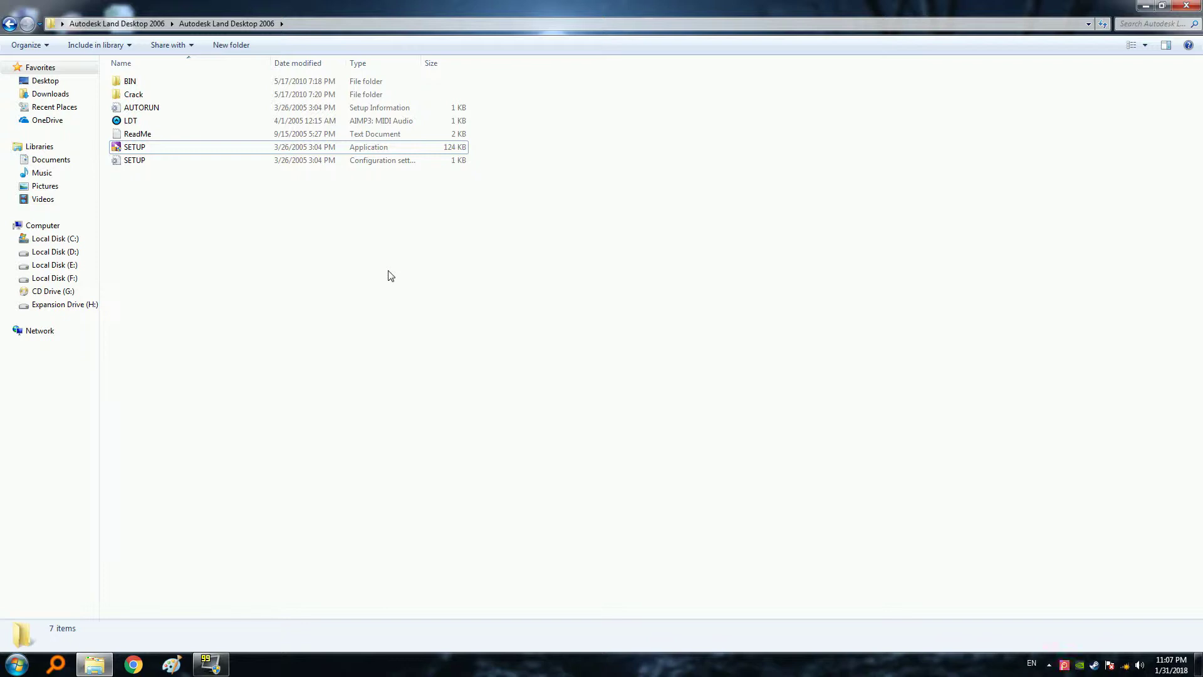
key(BackSpace)
click(258, 212)
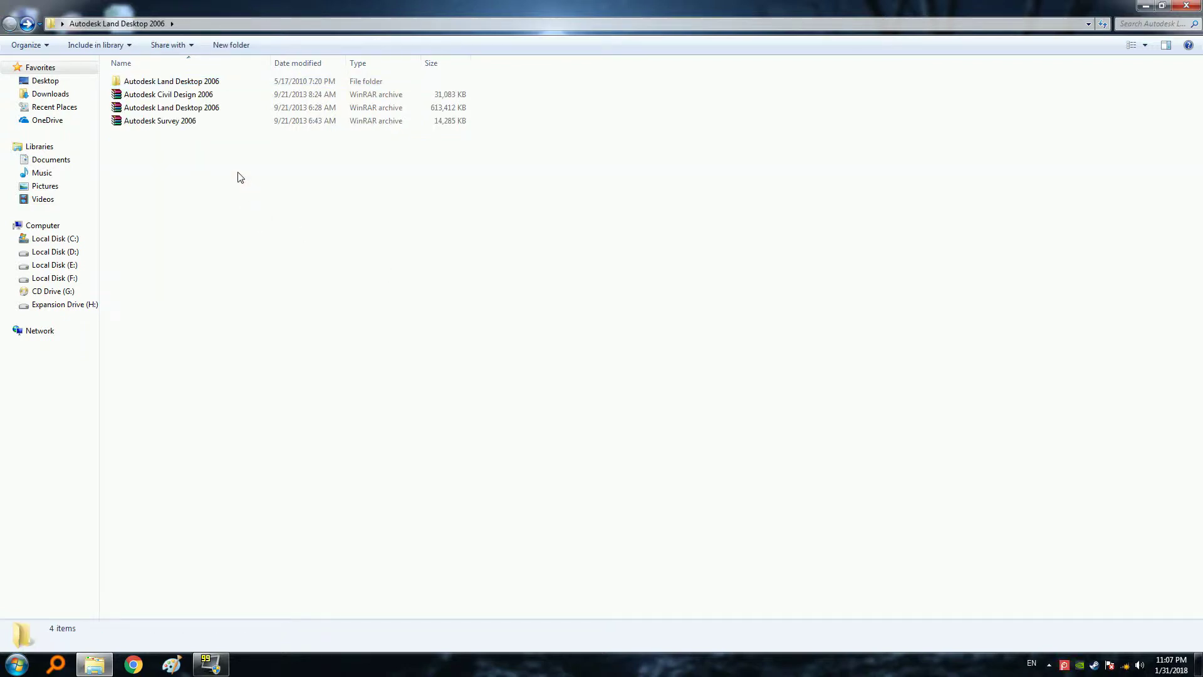
click(147, 96)
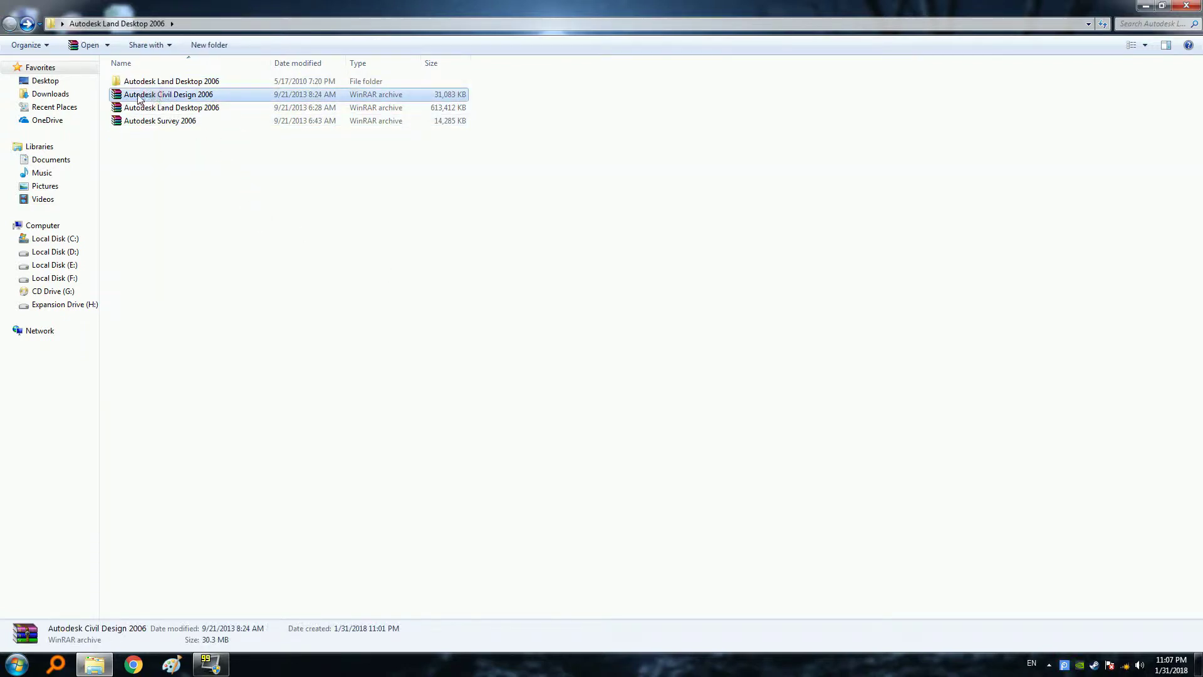
right_click(173, 98)
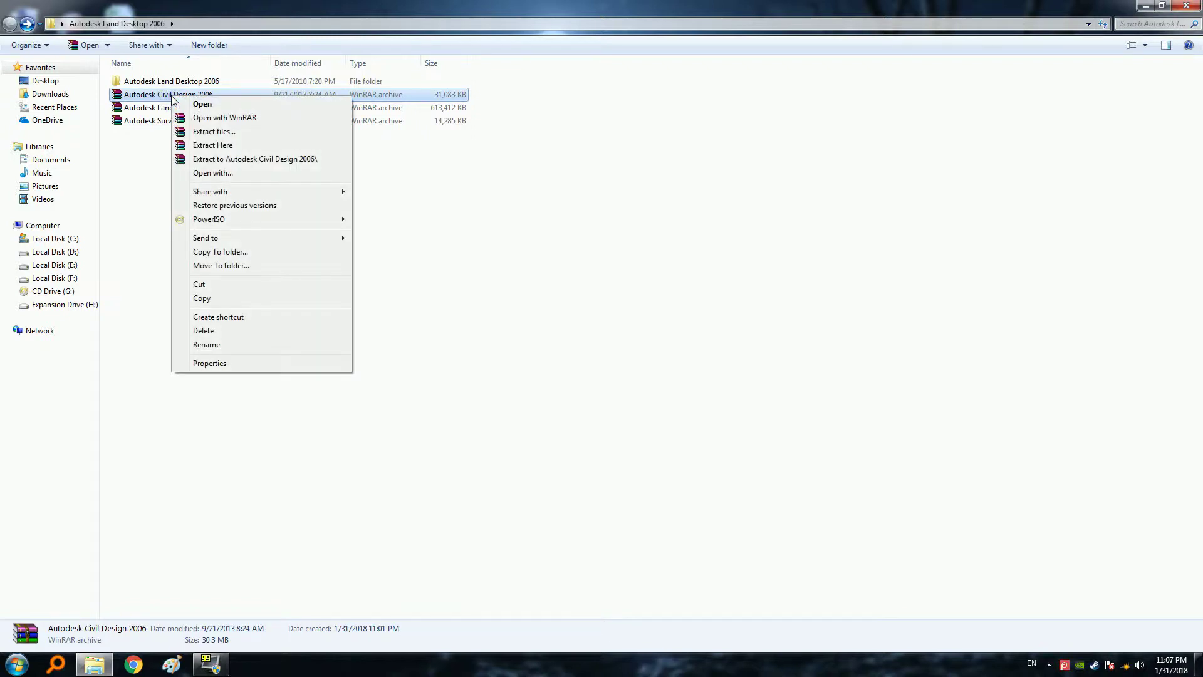
click(219, 145)
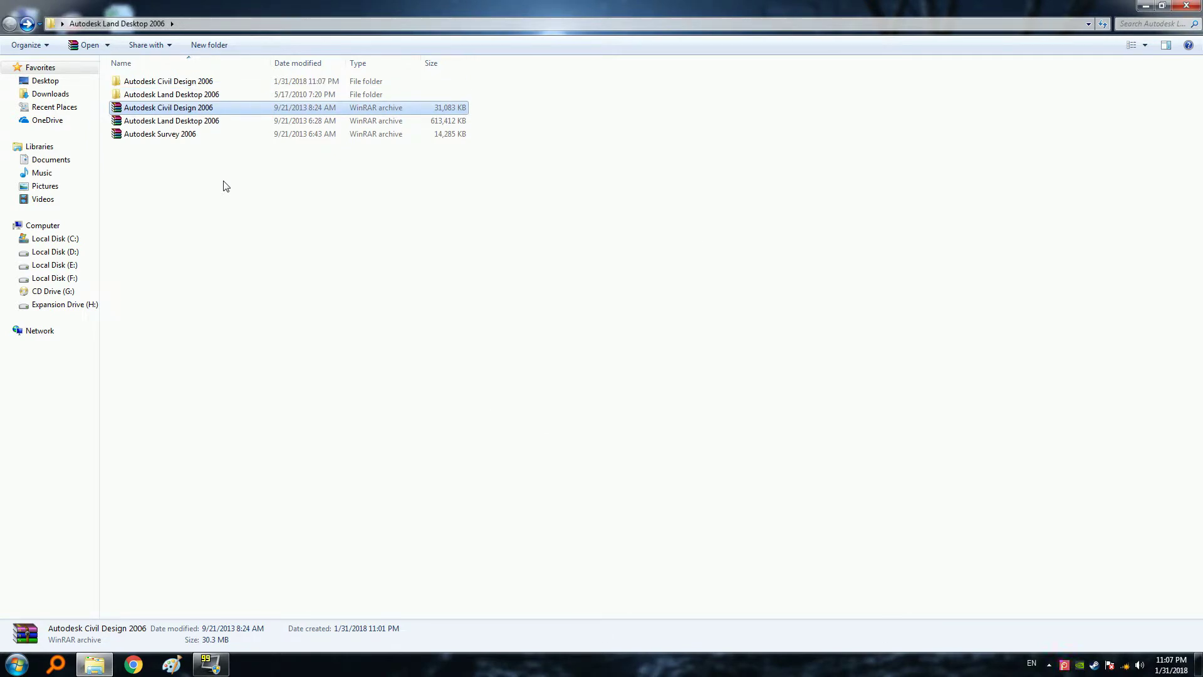
- Run the SETUP application from the extracted Autodesk Civil Design 2006 folder and continue past the welcome page
double_click(172, 85)
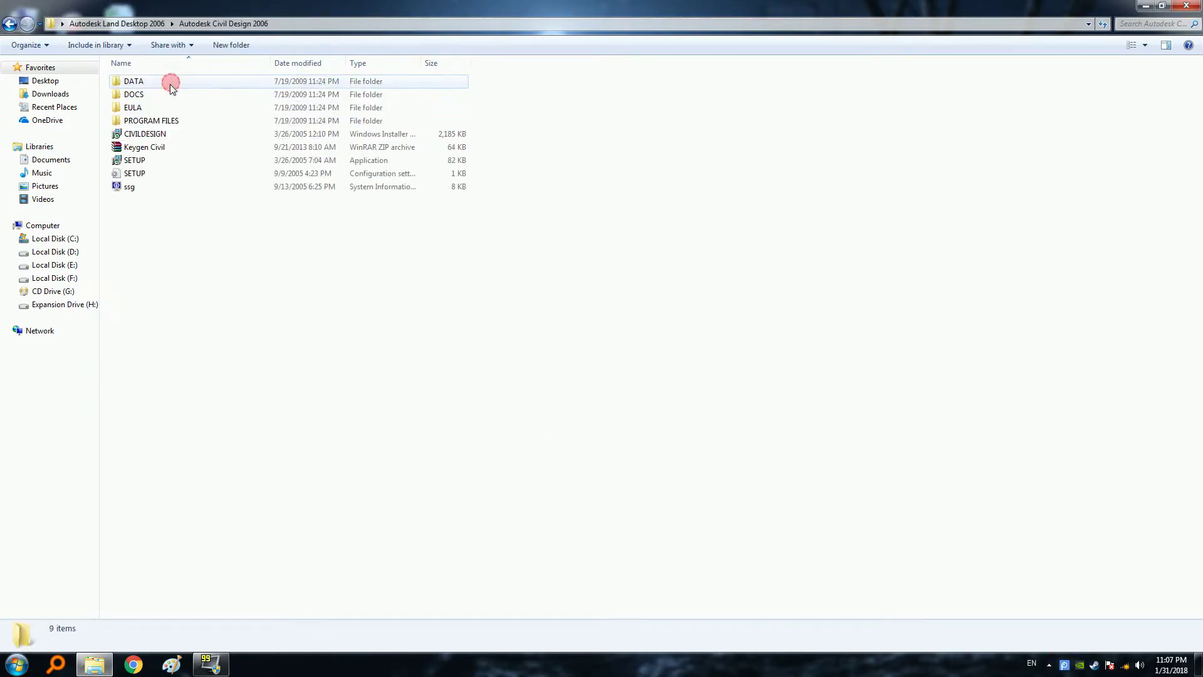
click(136, 162)
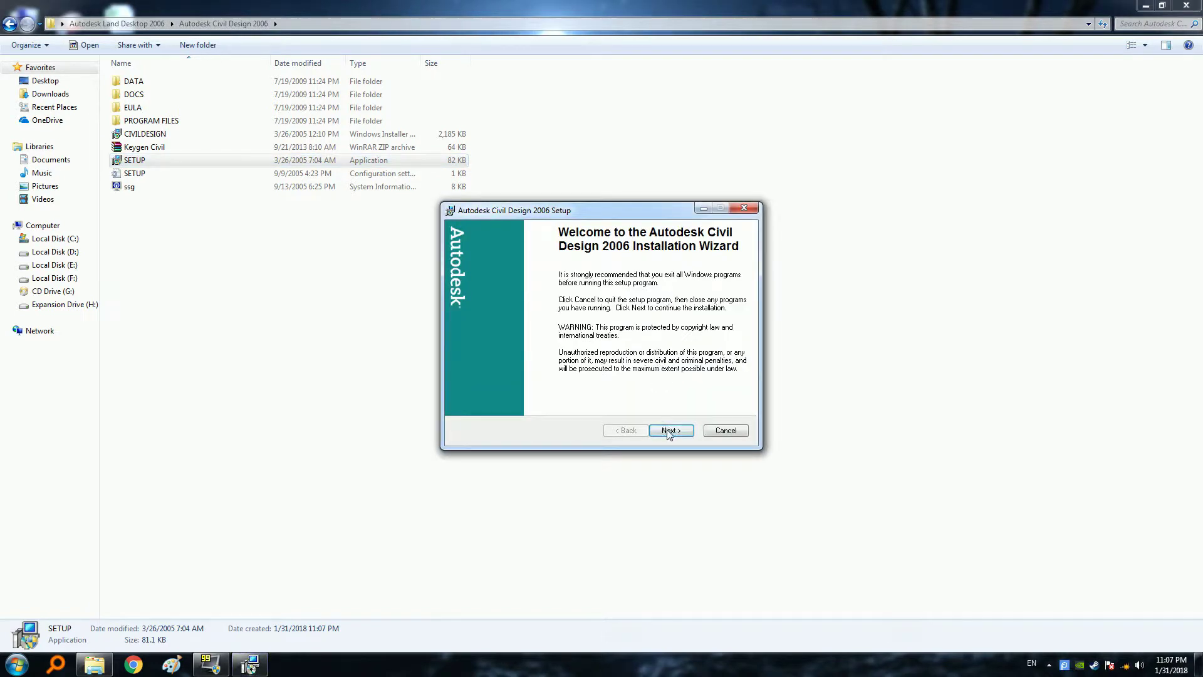
click(670, 432)
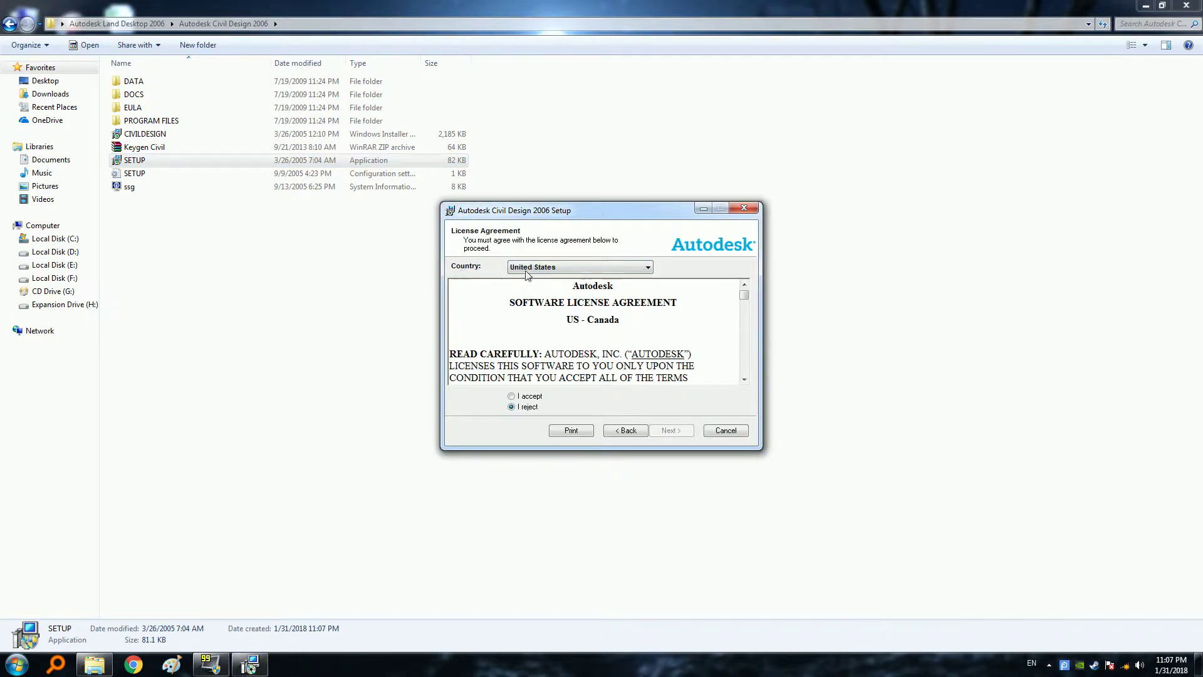
- Set the license country to Laos, People's Democratic Republic, and accept the Civil Design license agreement
click(560, 269)
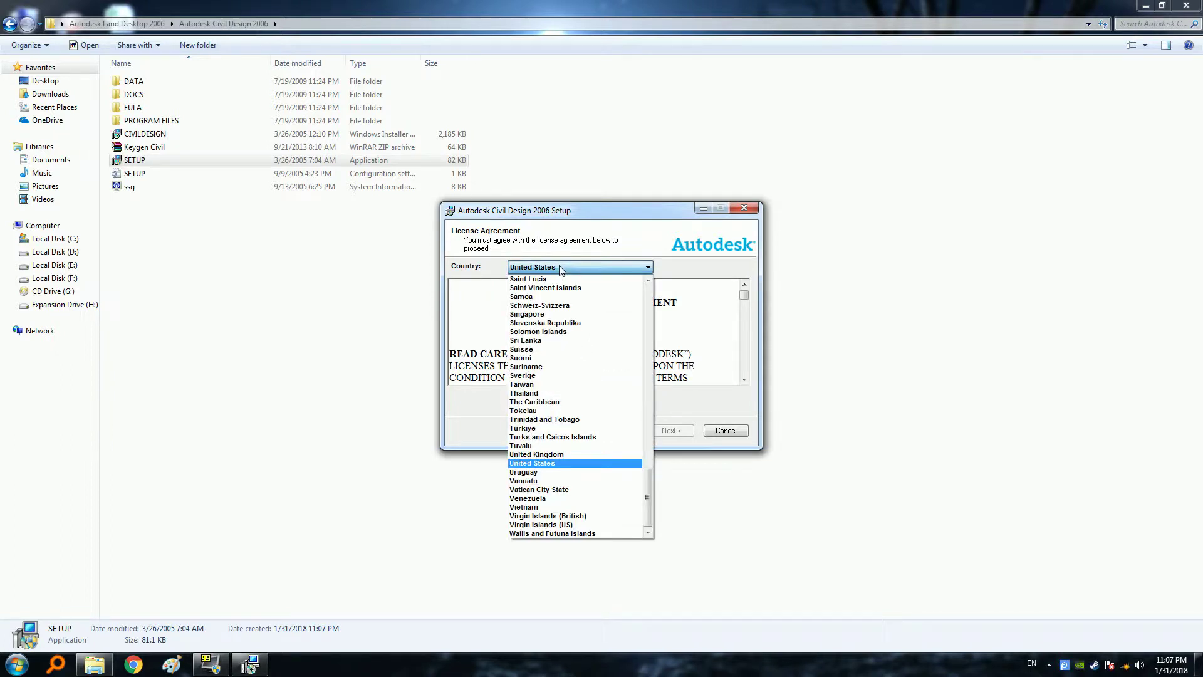
key(l)
key(Return)
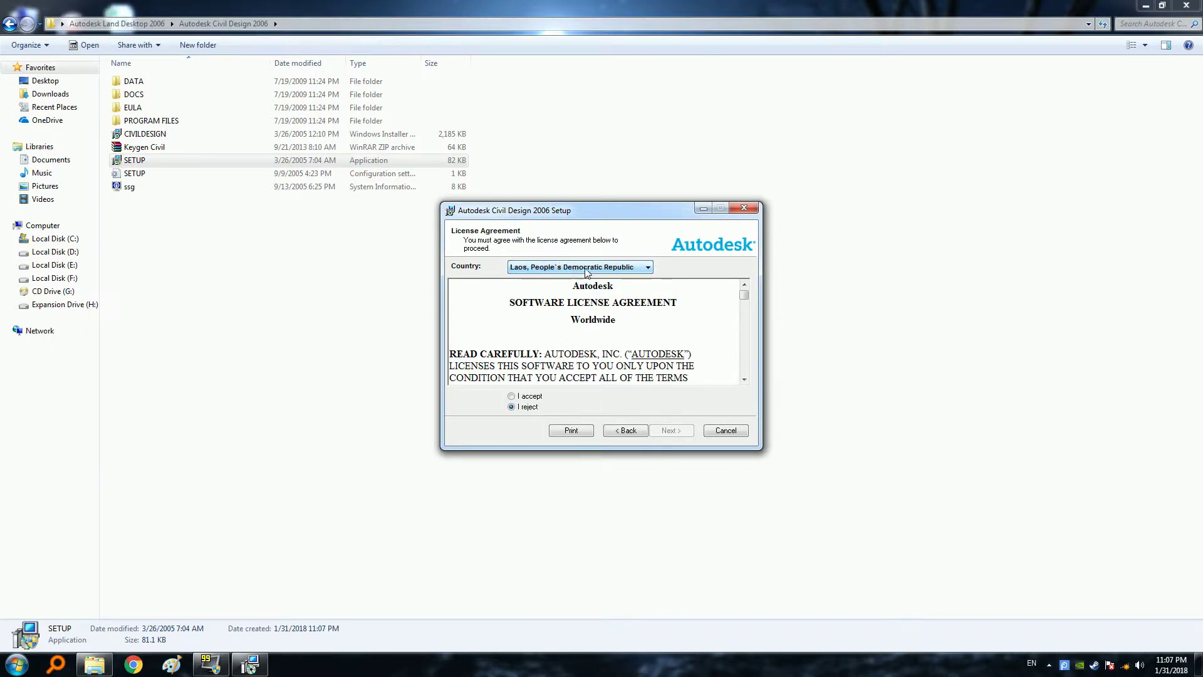
click(513, 396)
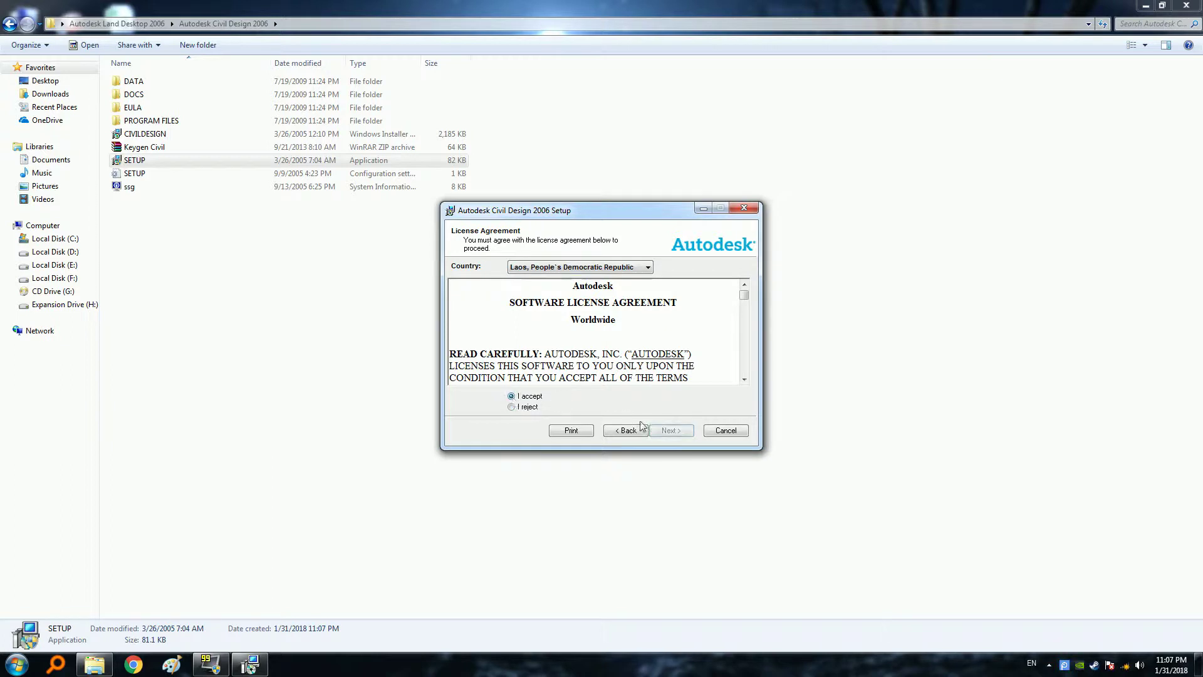
click(671, 431)
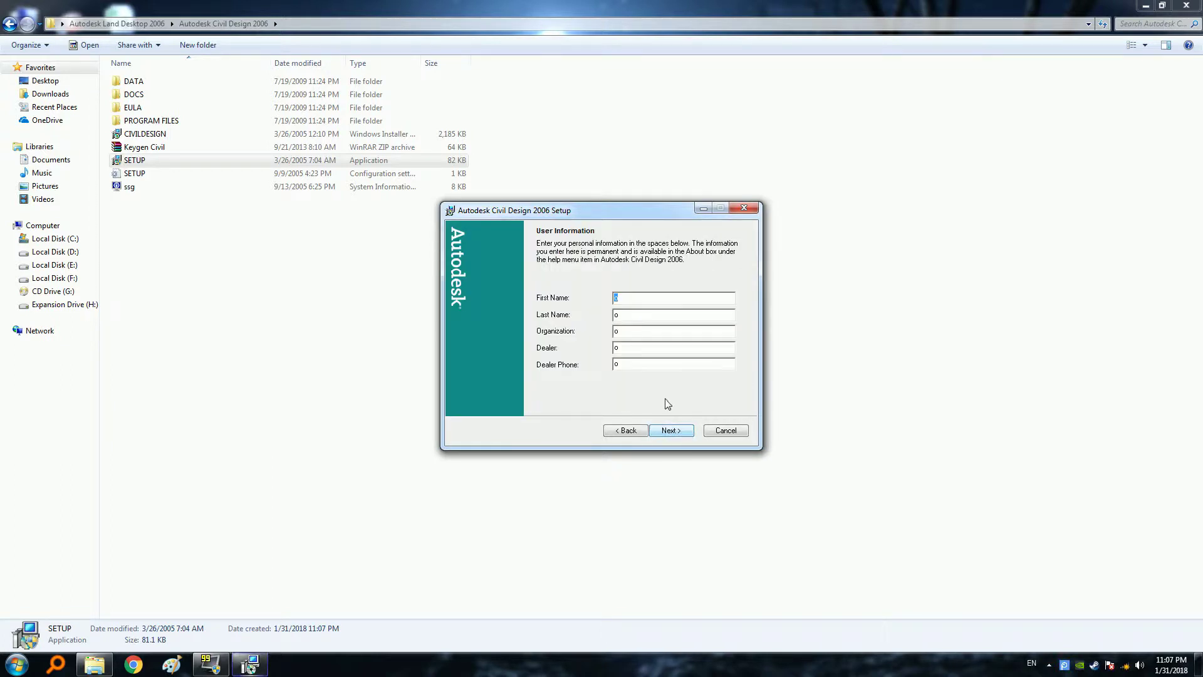
- Keep the prefilled user information, install Autodesk Civil Design 2006 and finish its setup
click(672, 432)
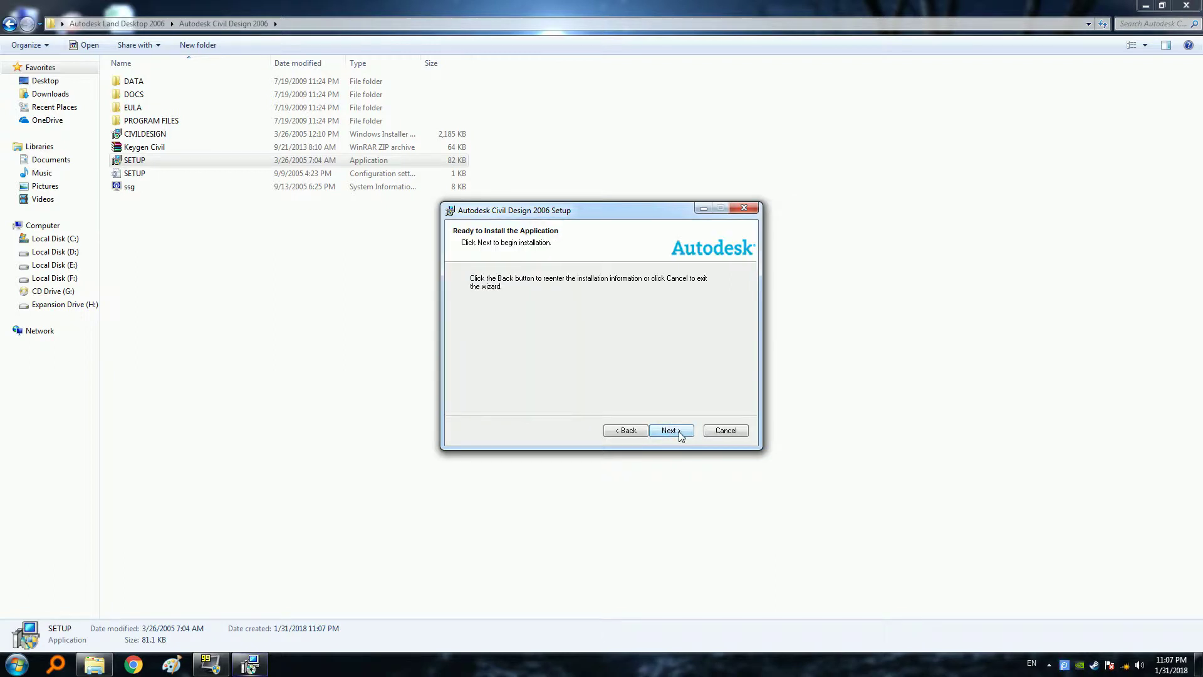
click(670, 430)
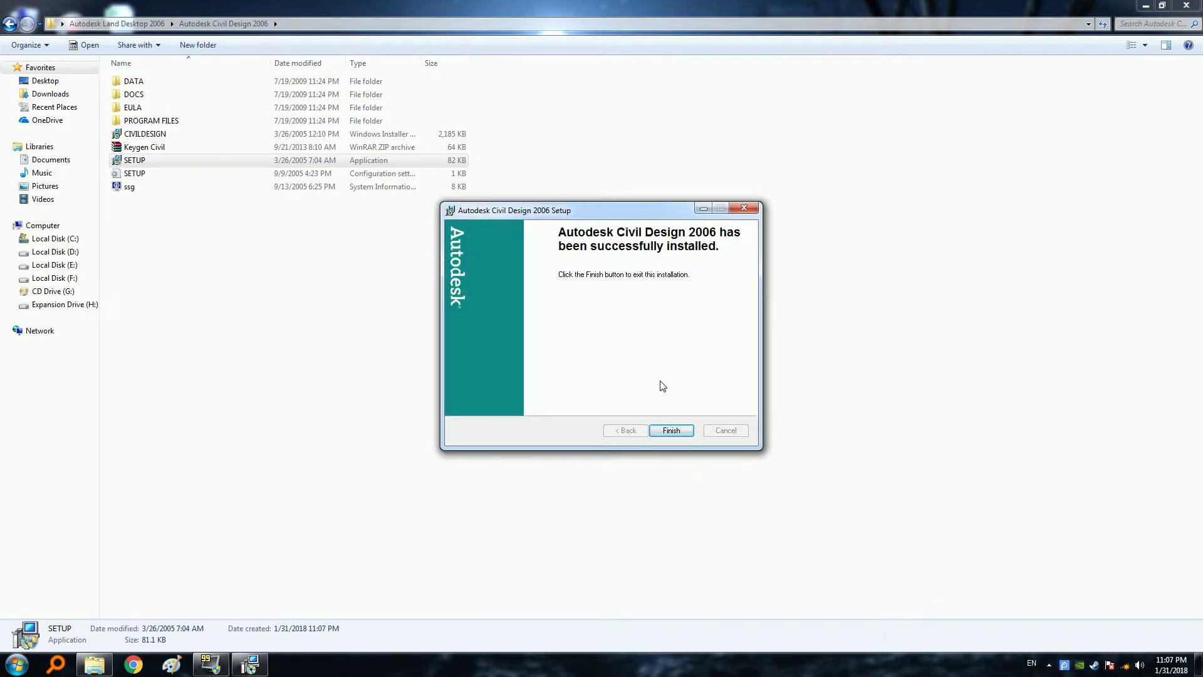
click(672, 431)
click(380, 353)
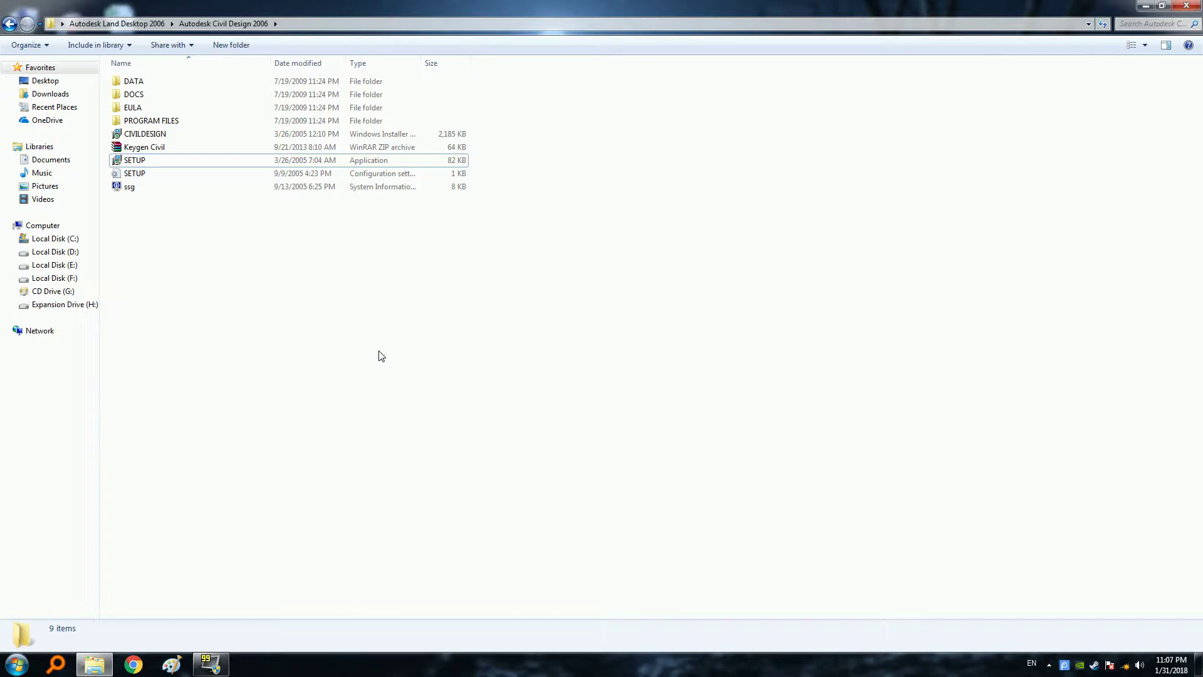
- Go back to the parent folder and extract the Autodesk Survey 2006 archive in place
key(BackSpace)
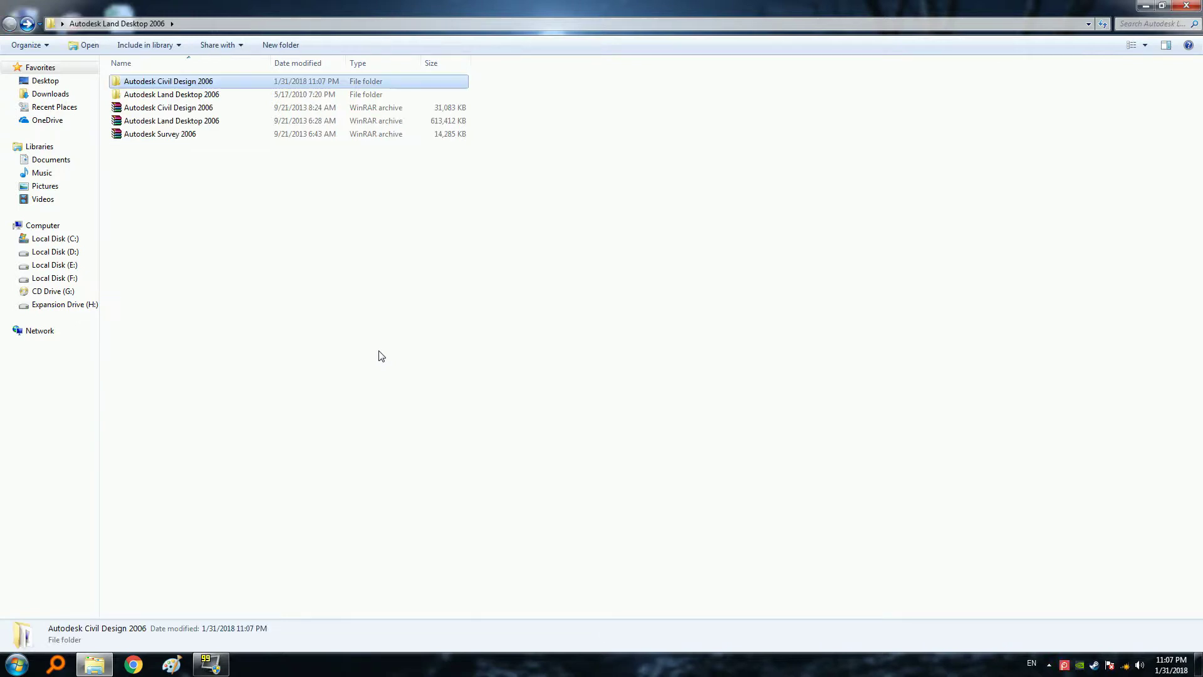
click(153, 134)
right_click(154, 135)
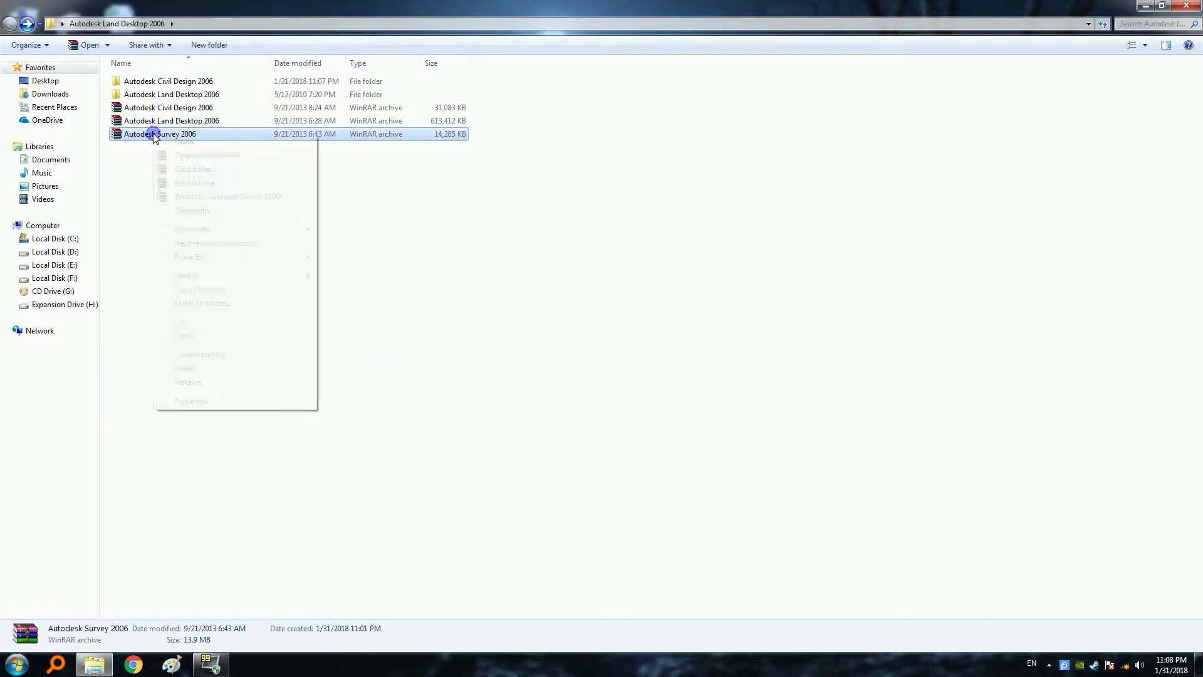
click(207, 182)
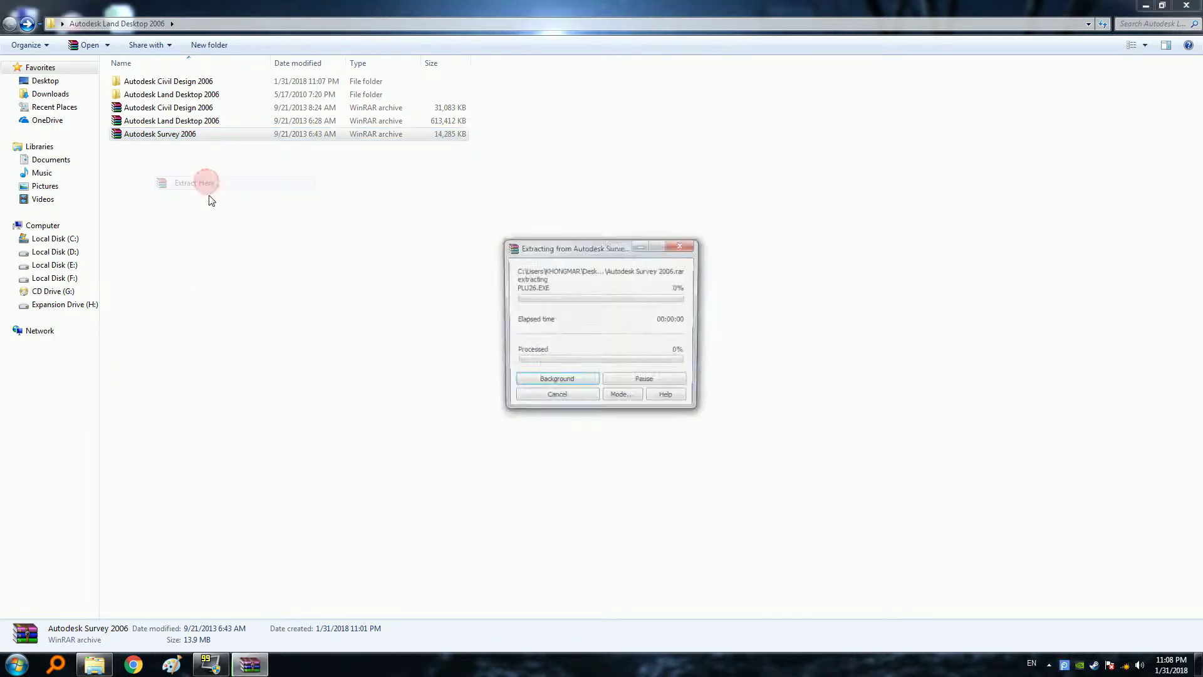
click(228, 232)
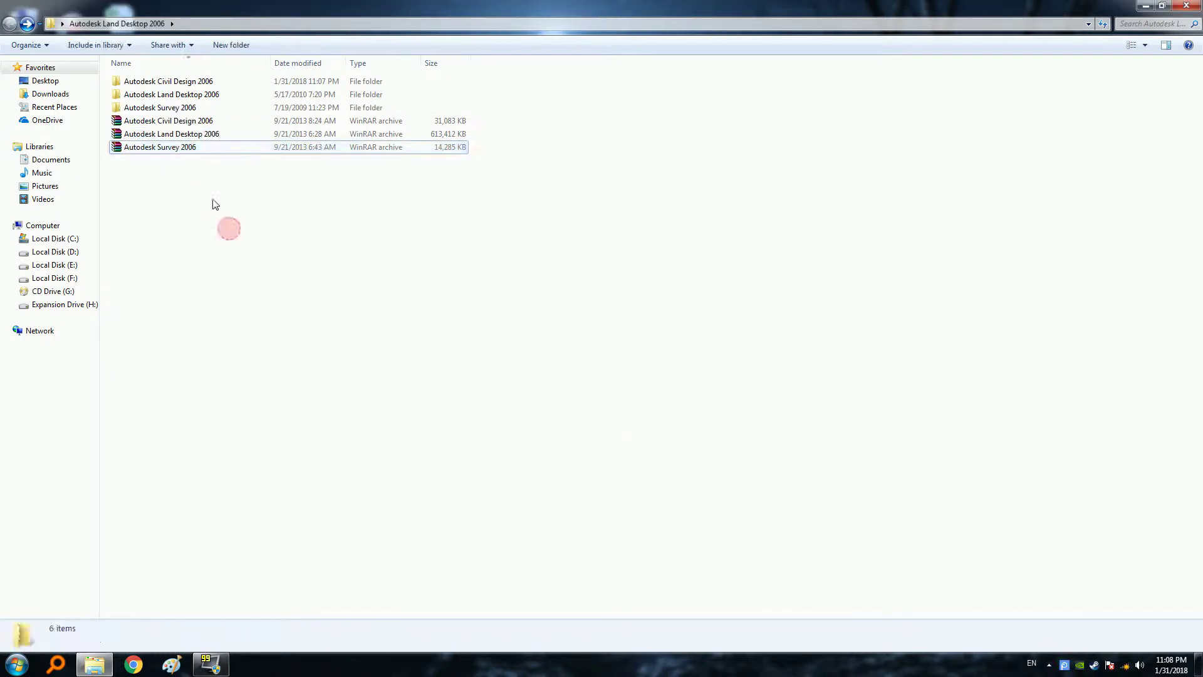
- Run the SETUP application from the extracted Autodesk Survey 2006 folder and continue past the welcome page
double_click(167, 111)
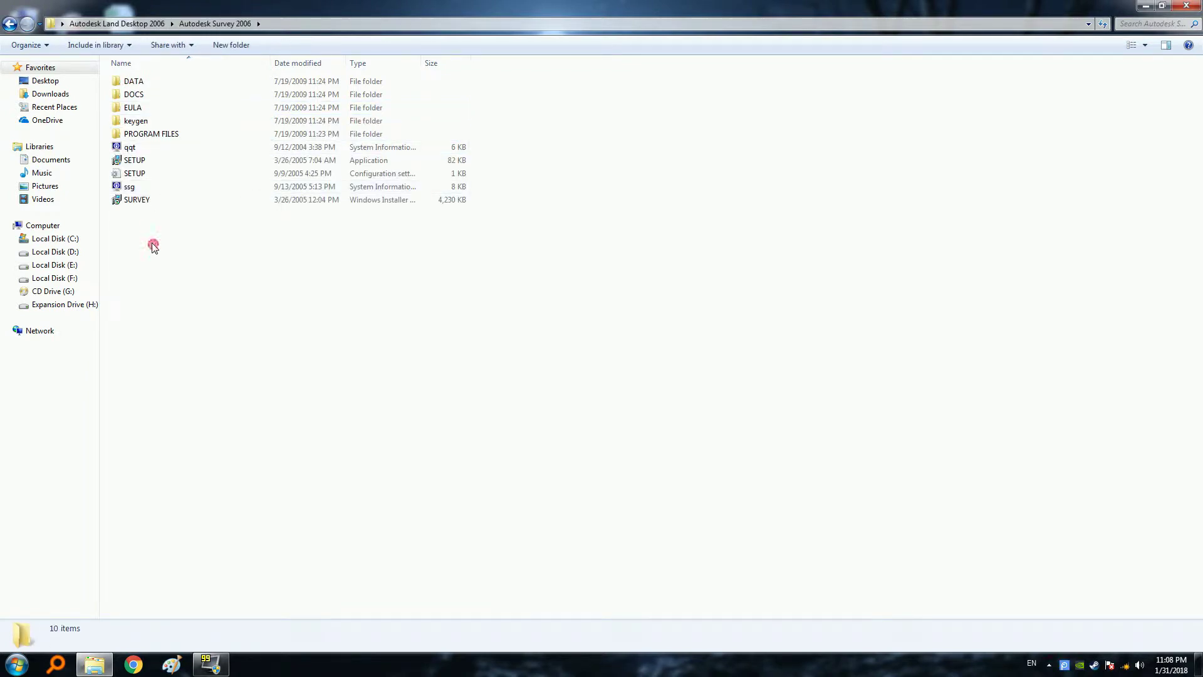
click(135, 161)
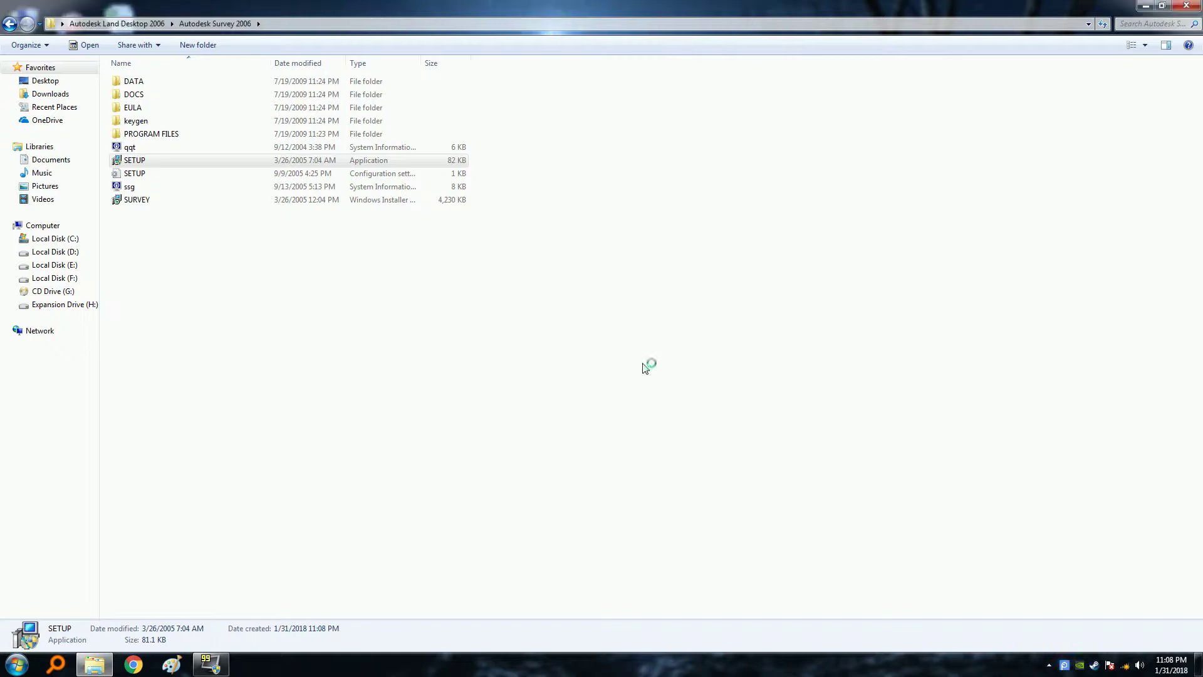
click(670, 432)
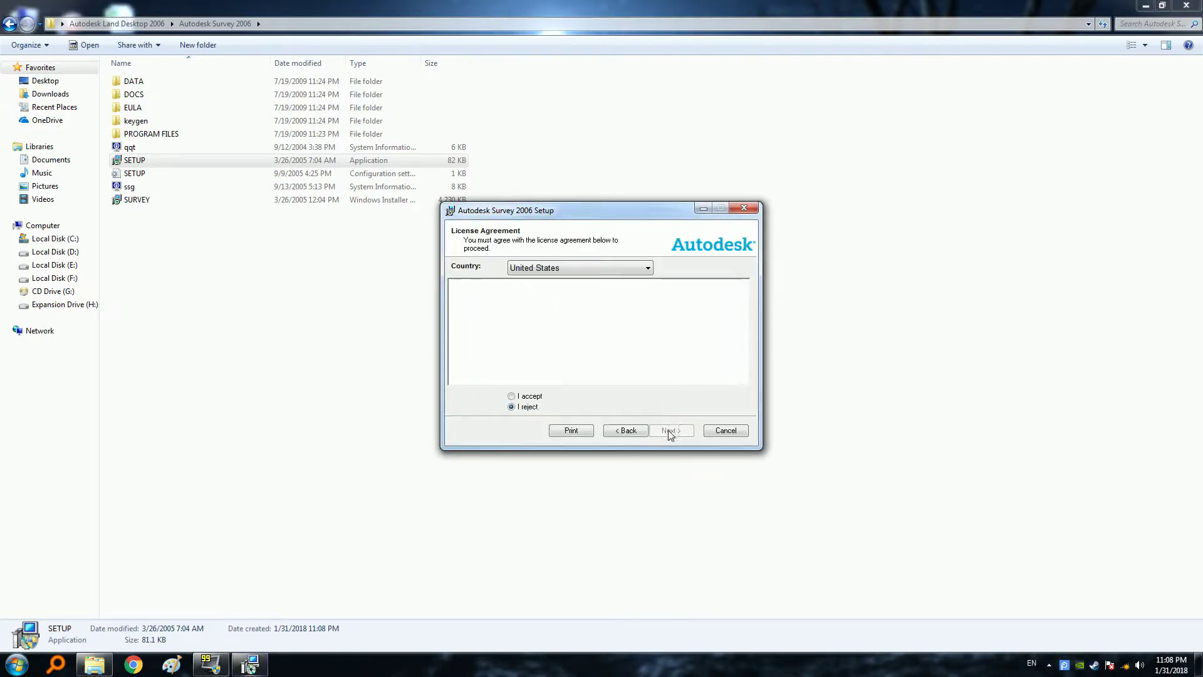
- Choose Laos, People's Democratic Republic, as the country and accept the Autodesk Survey 2006 license agreement
click(557, 269)
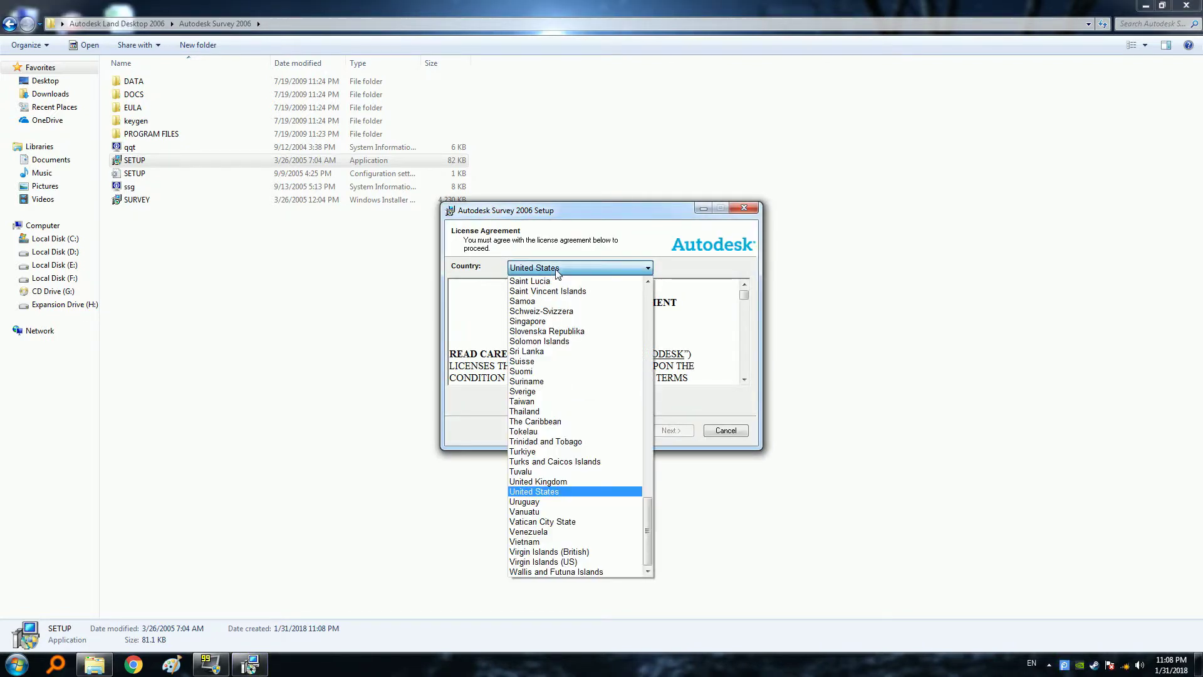
key(l)
click(558, 279)
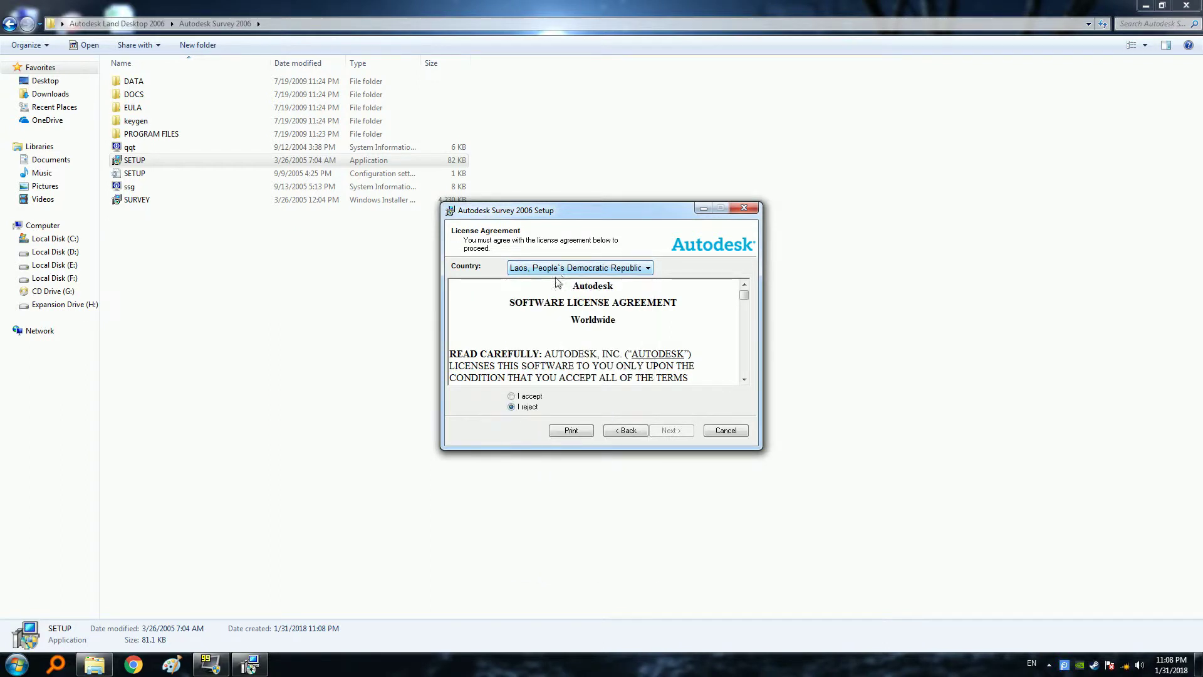
click(511, 396)
click(670, 430)
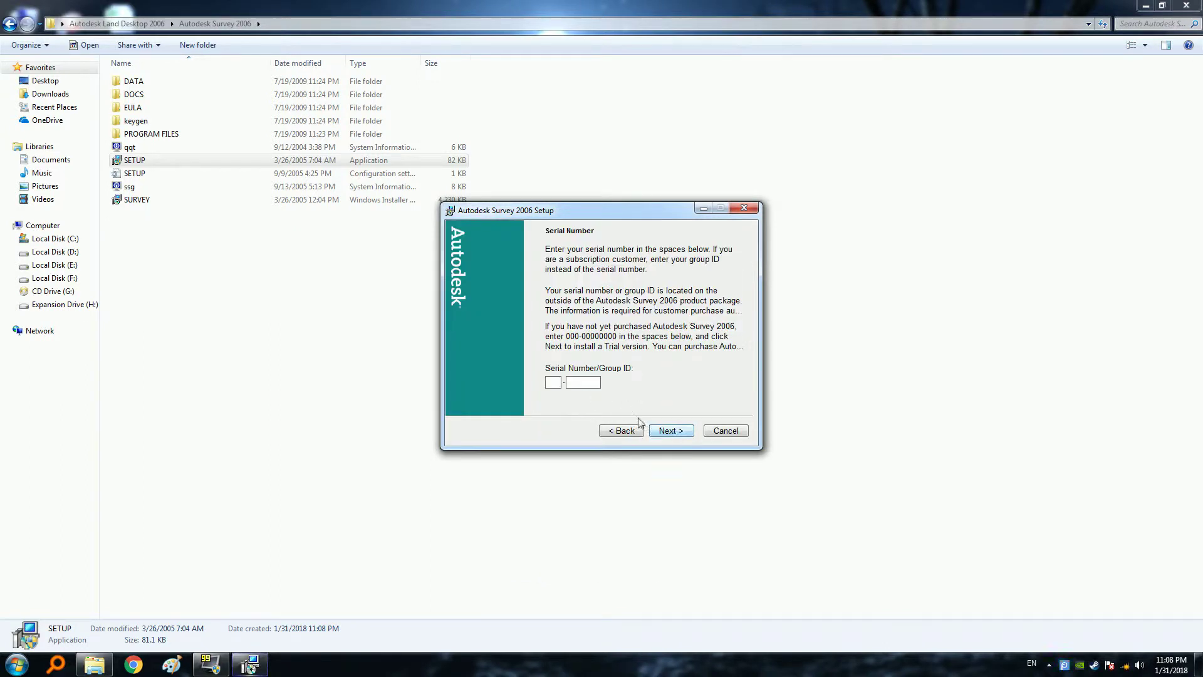
- Enter the product serial number for Autodesk Survey 2006 and continue to the user information
click(554, 384)
text(400)
text(12345678)
click(682, 433)
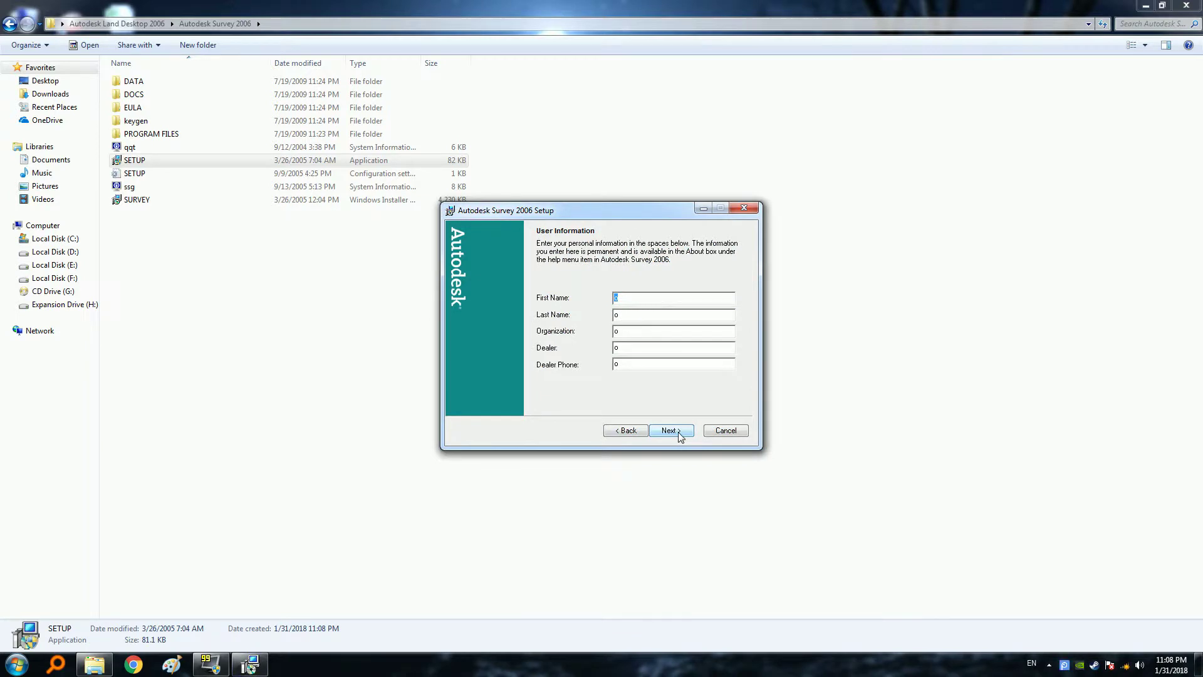
- Keep the prefilled user information, install Autodesk Survey 2006 and finish its setup
click(678, 432)
click(678, 431)
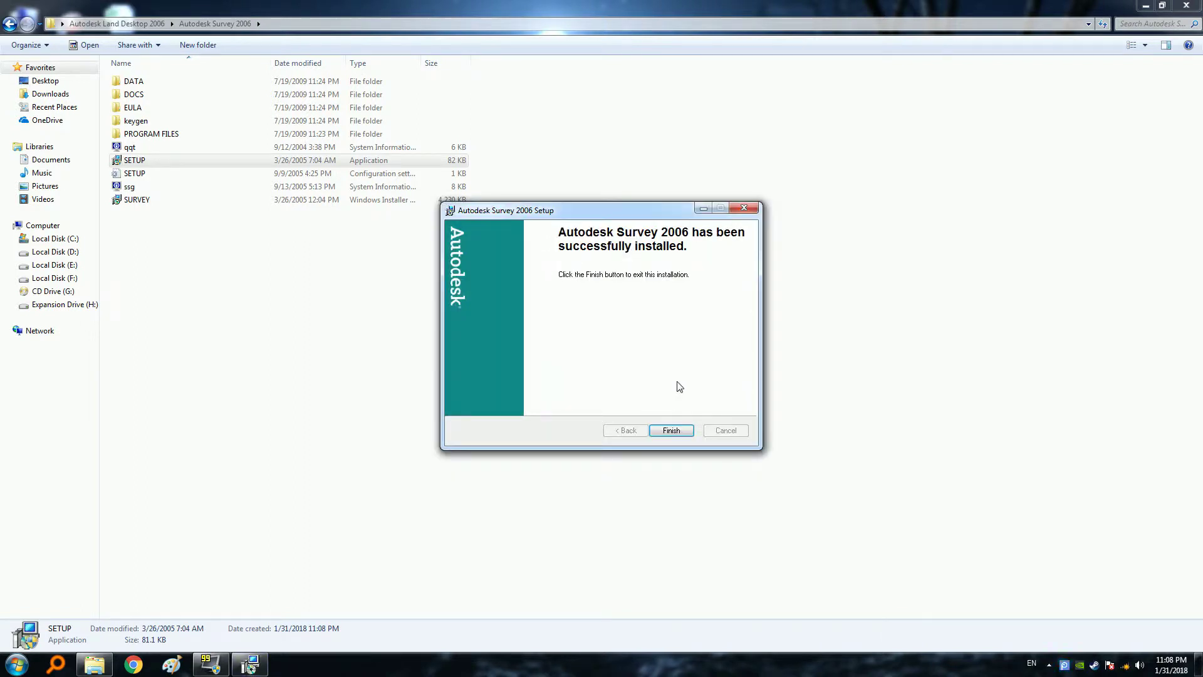
click(671, 431)
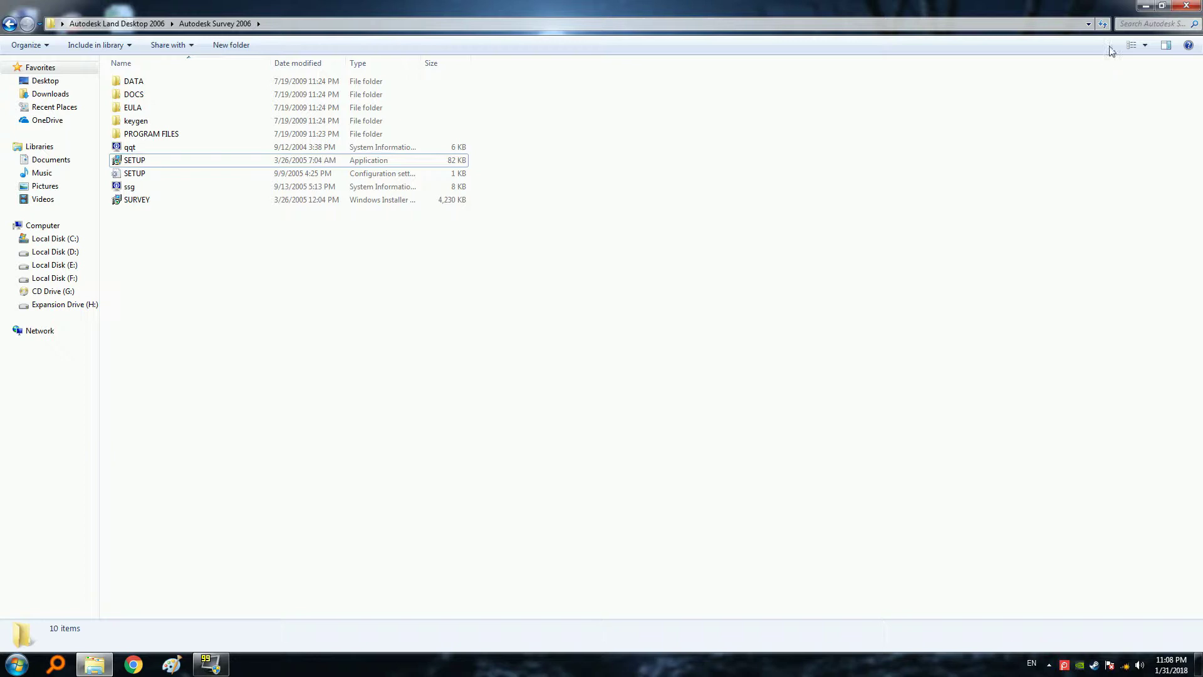
- Minimize the folder window and move the three new Autodesk shortcuts together to an empty area of the desktop
click(1146, 7)
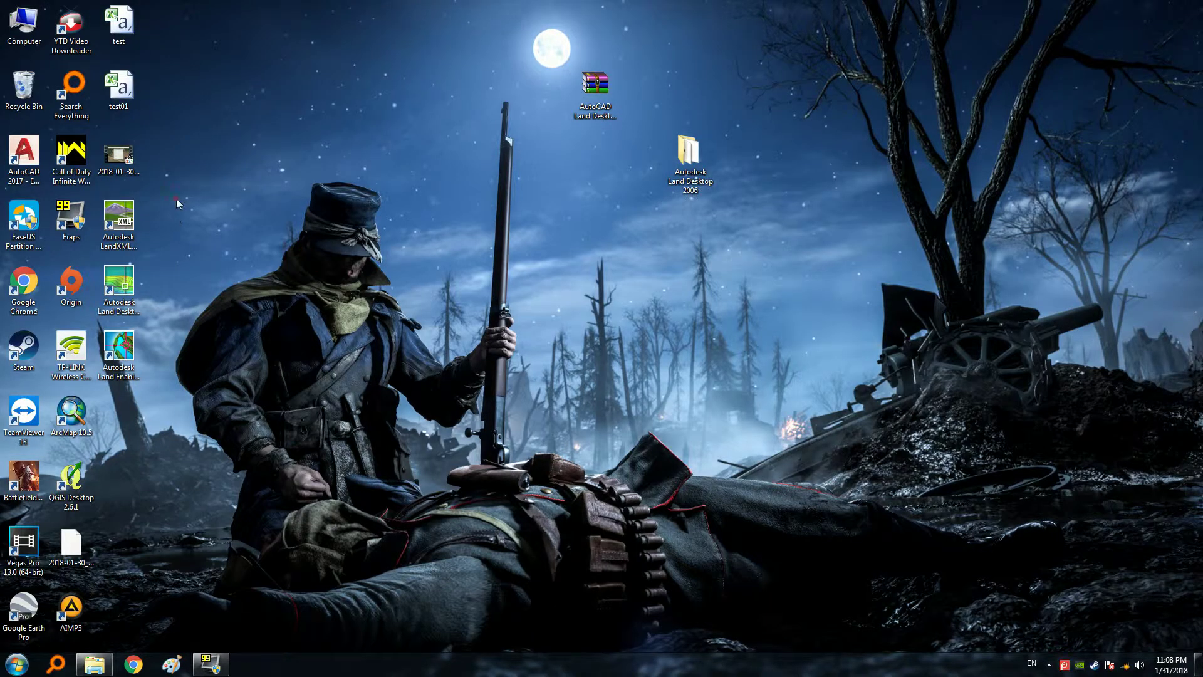
drag(176, 200, 119, 380)
drag(119, 218, 263, 218)
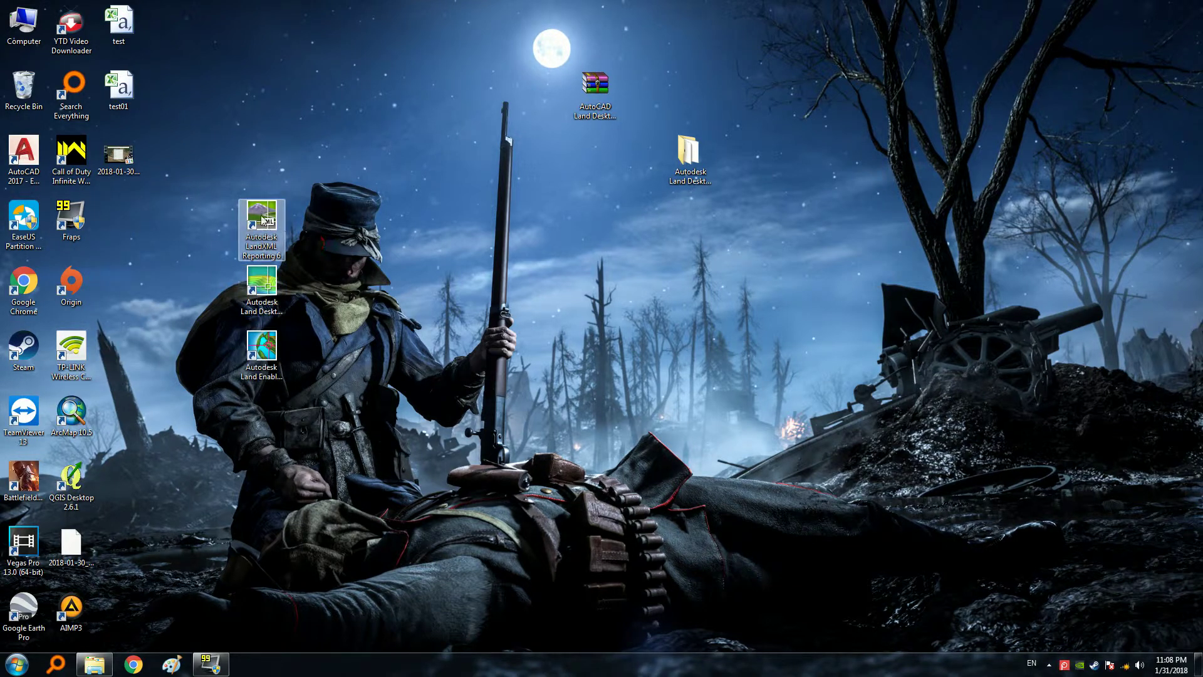
click(341, 254)
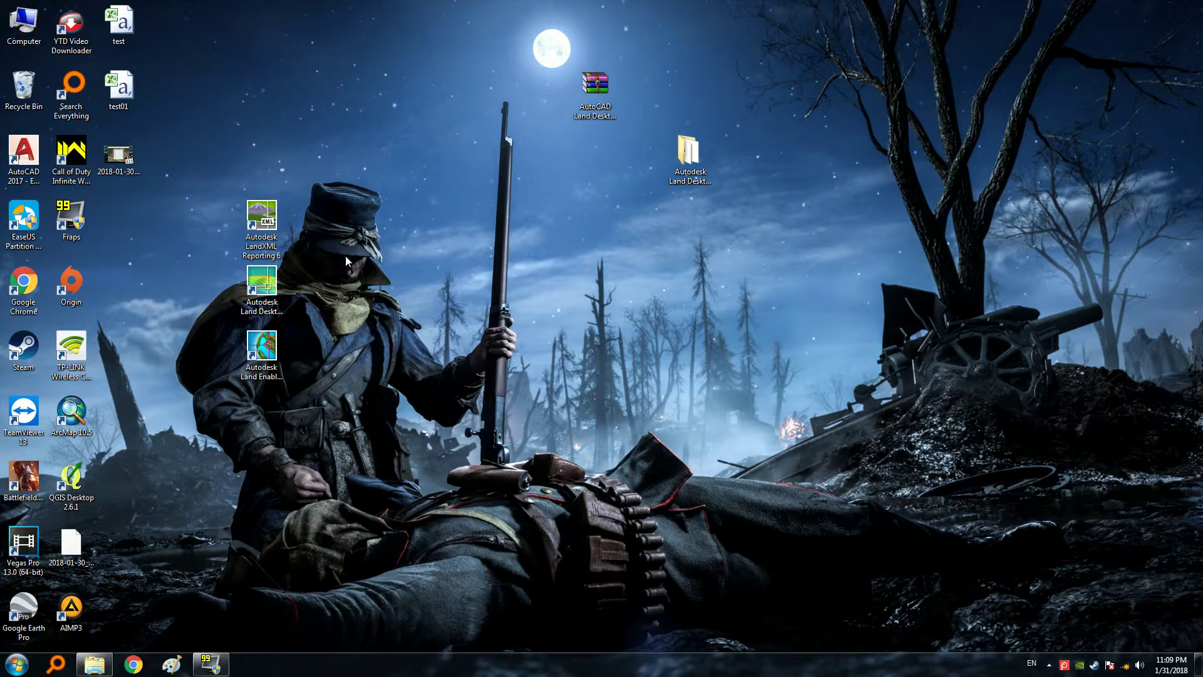
- Launch Autodesk Land Desktop 2006 from its desktop shortcut
click(266, 285)
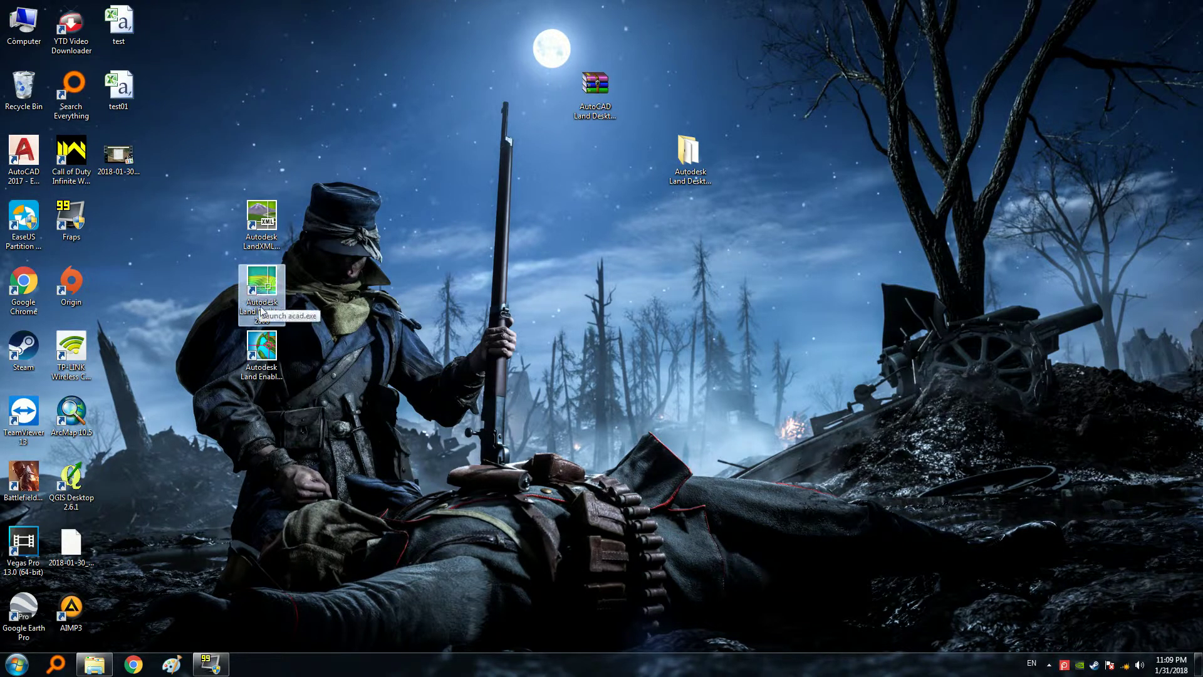
click(347, 284)
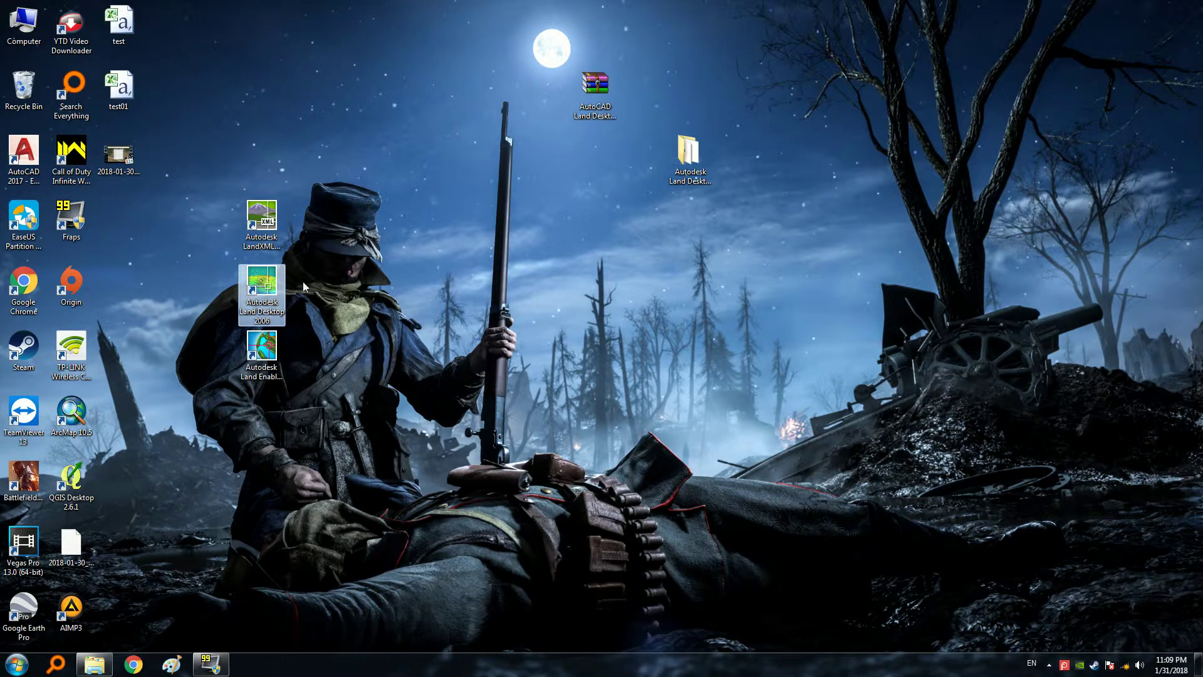
double_click(262, 283)
right_click(261, 283)
click(339, 251)
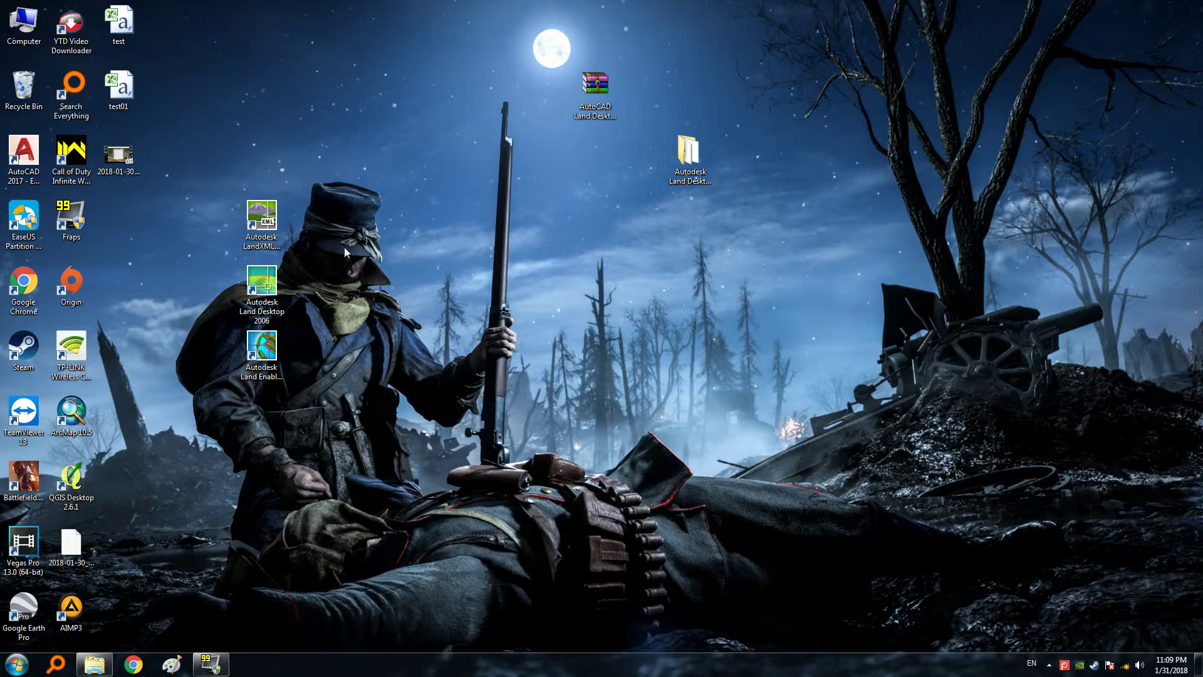
double_click(260, 278)
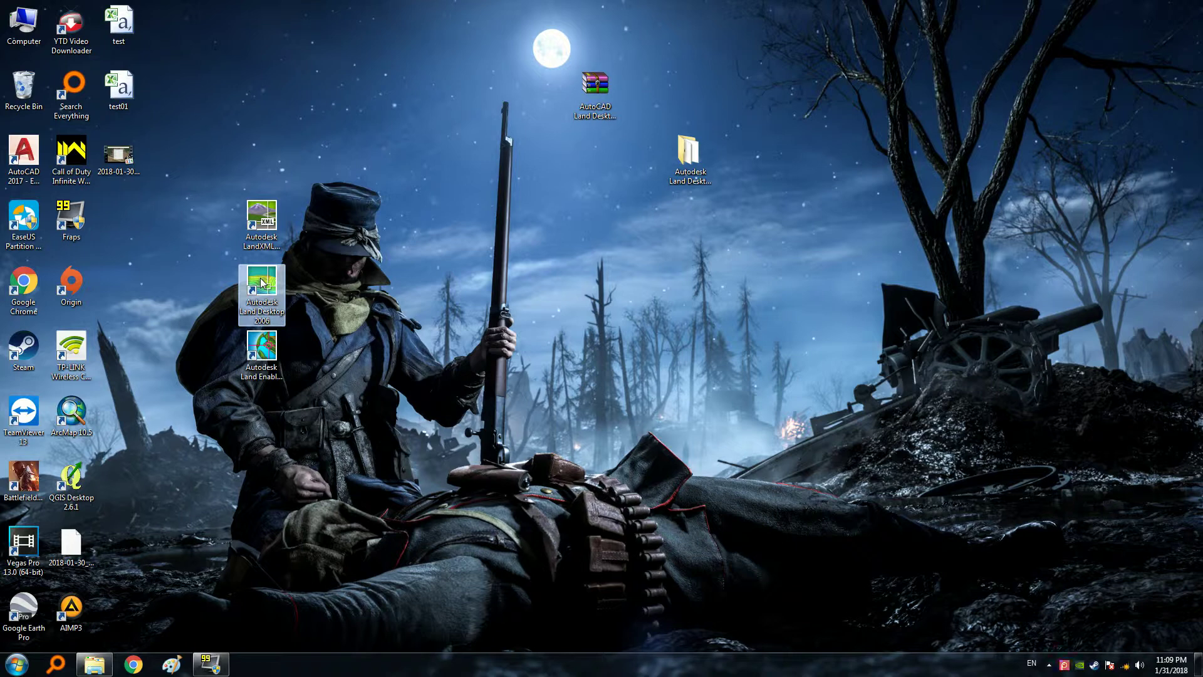
- Set the Autodesk Land Desktop 2006 shortcut to run as an administrator in its compatibility properties and apply the change
right_click(262, 284)
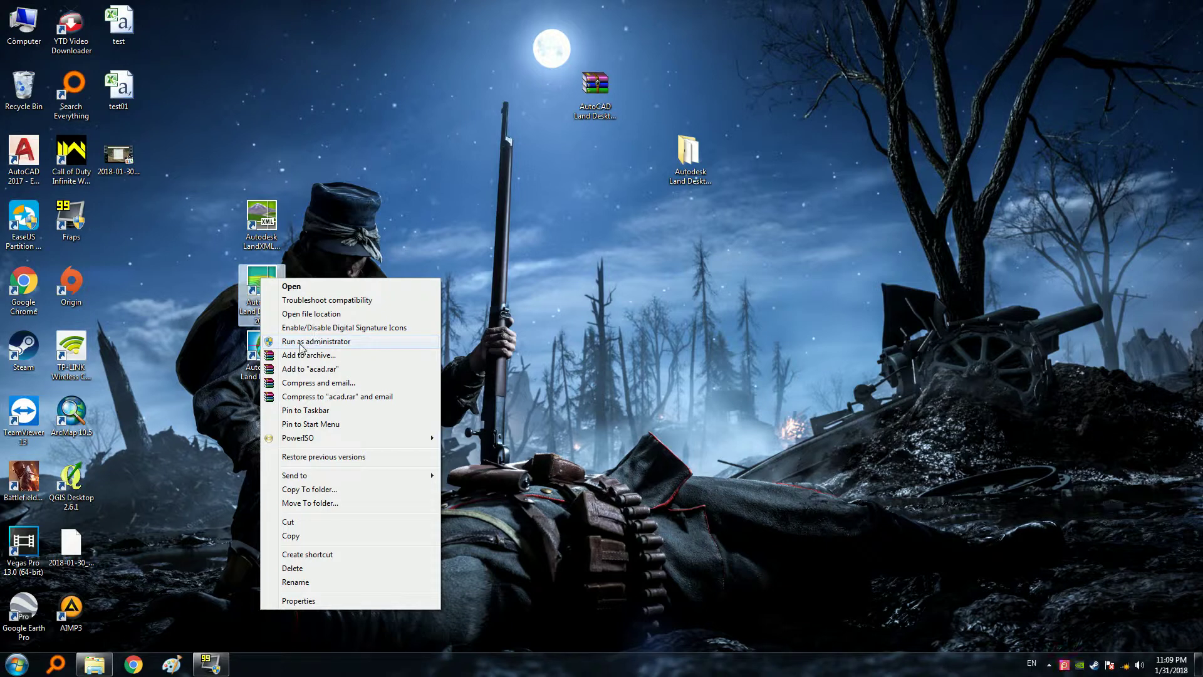
click(341, 248)
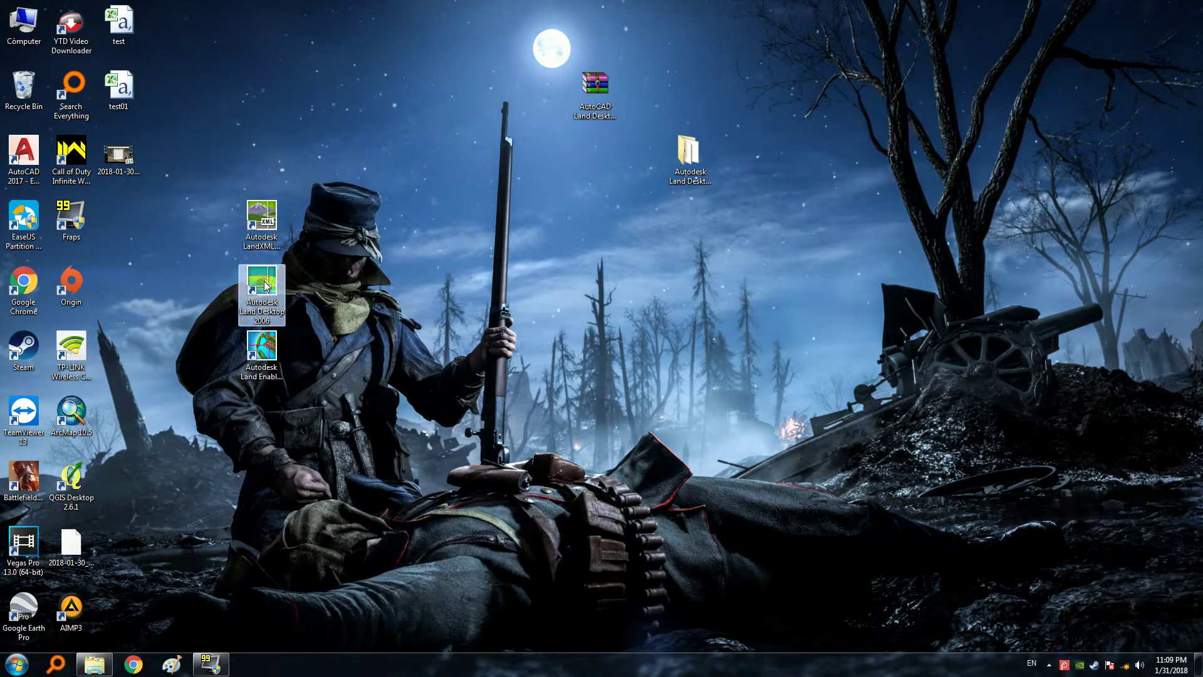
right_click(264, 282)
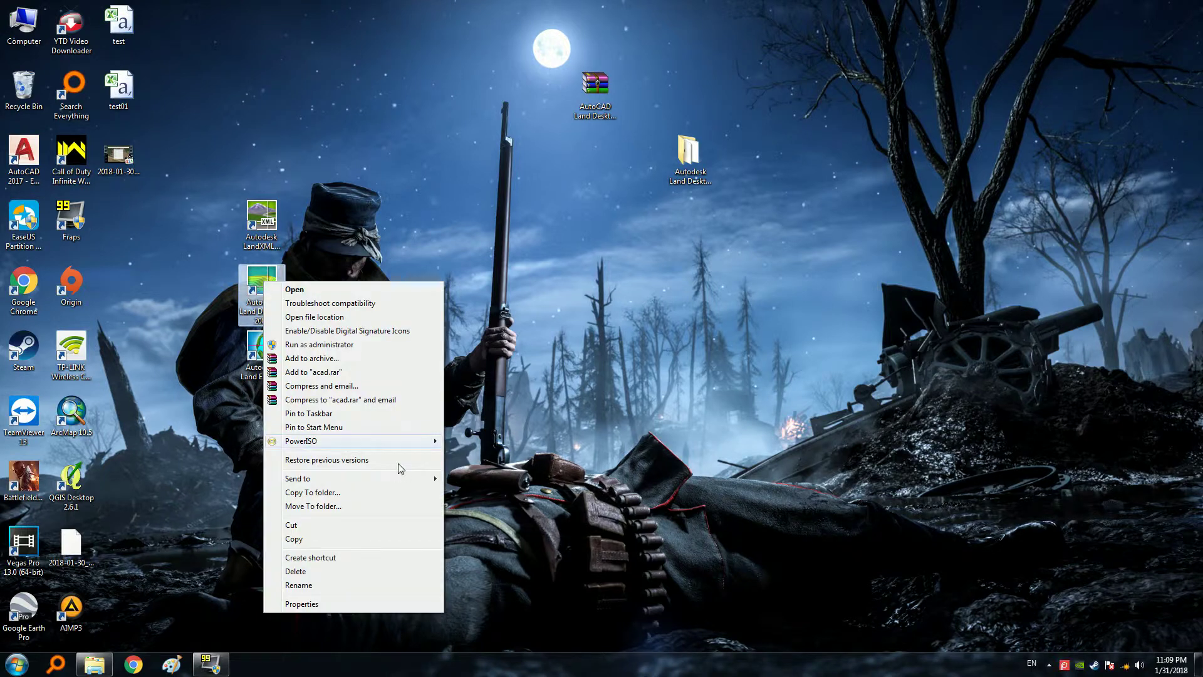
click(313, 605)
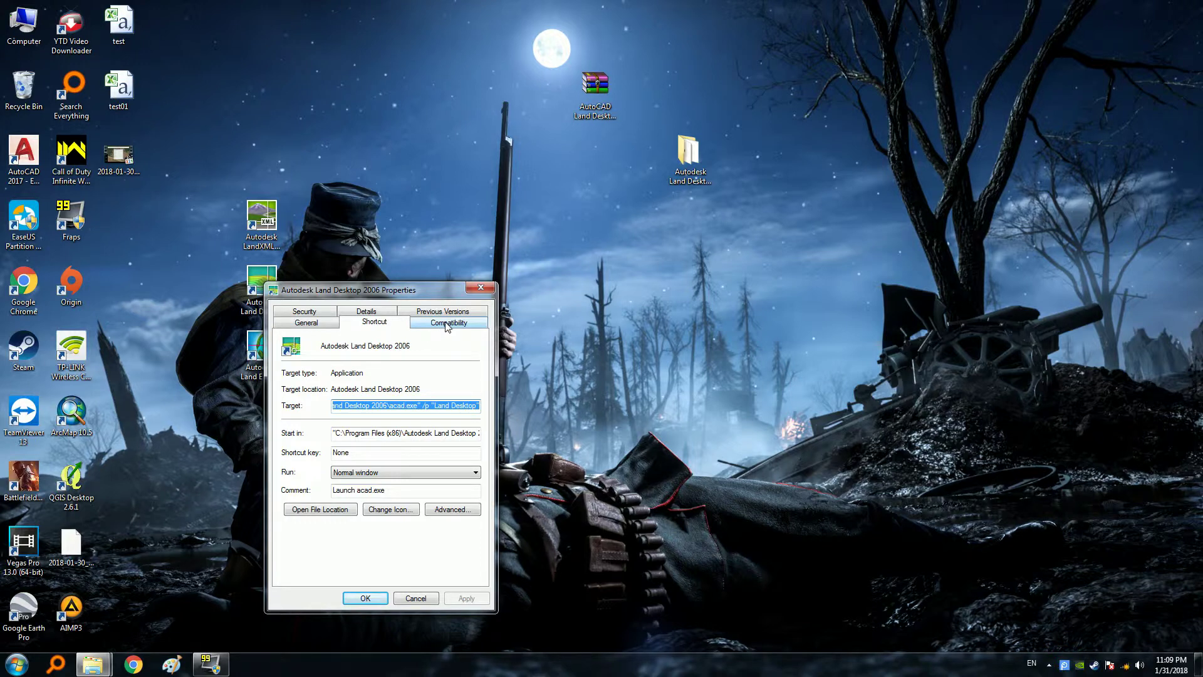
click(448, 324)
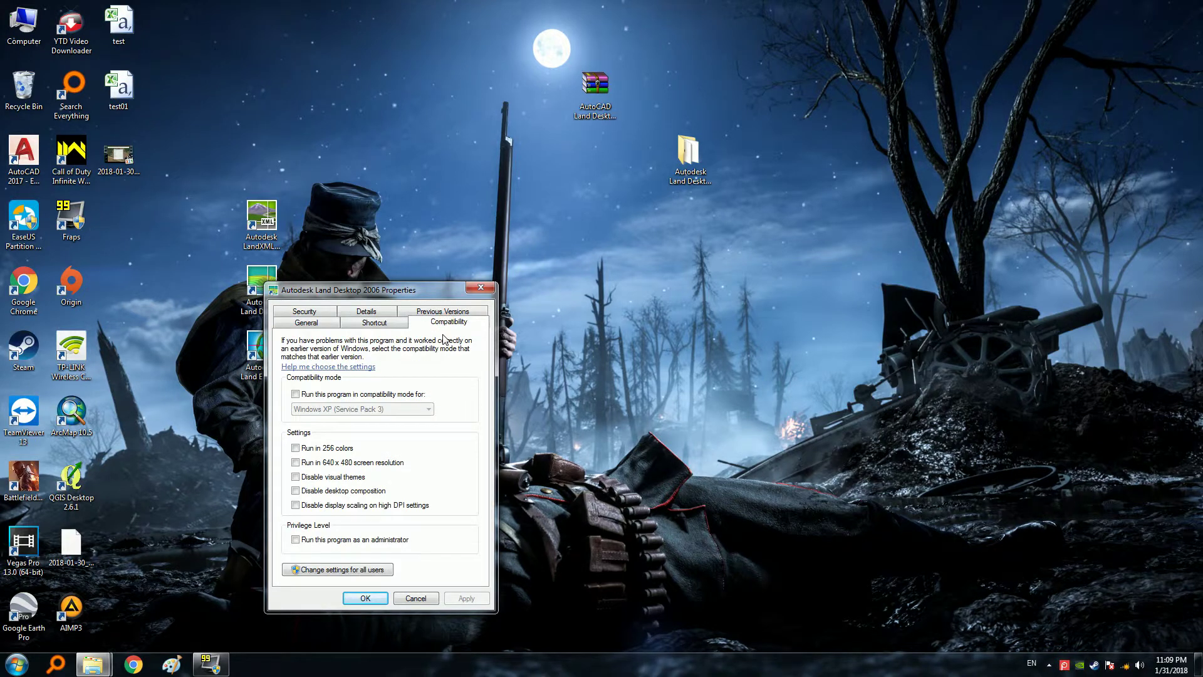
click(295, 540)
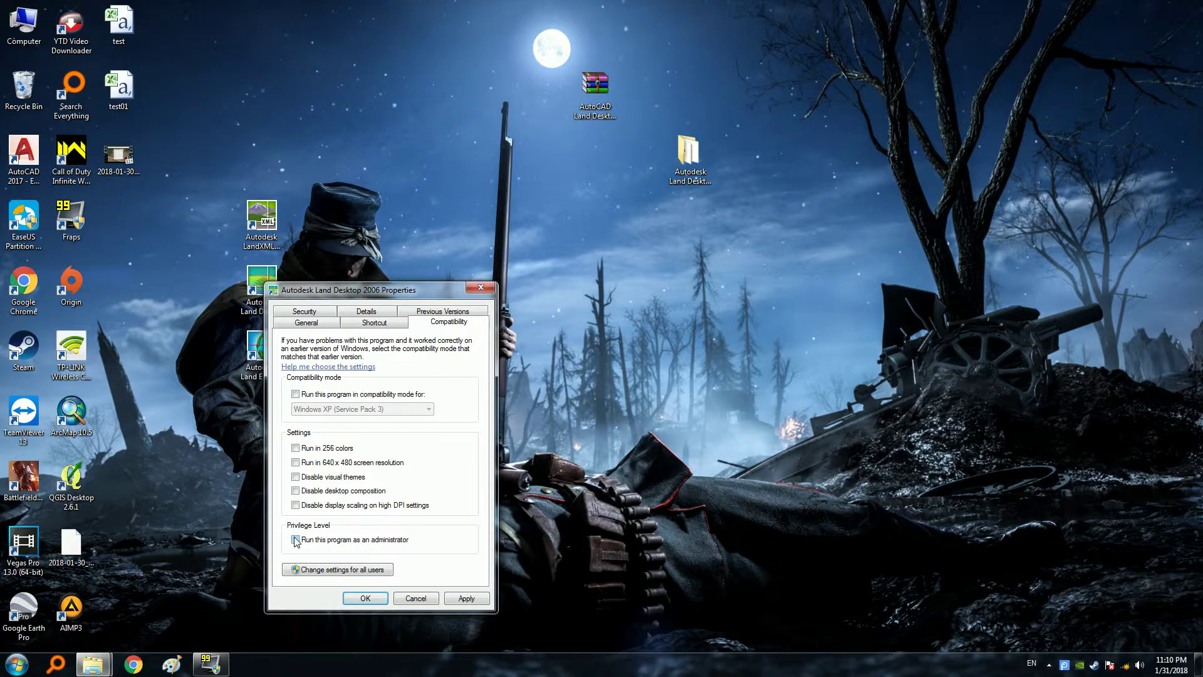
click(295, 540)
click(467, 598)
click(367, 598)
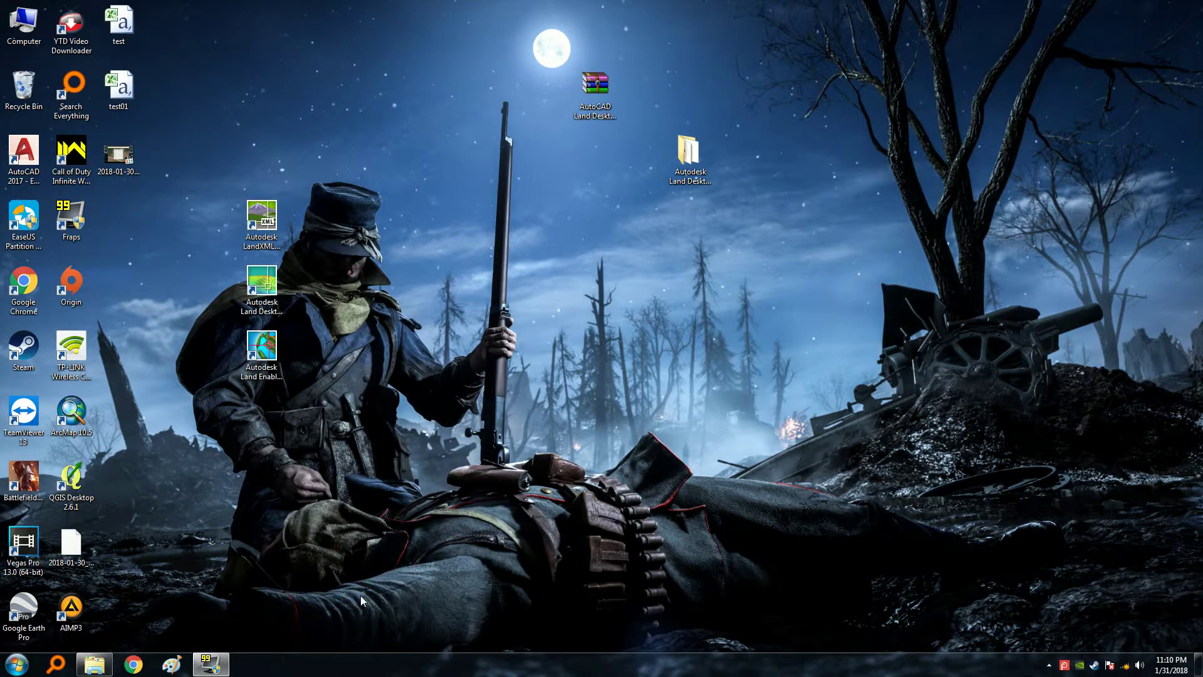
- Launch Autodesk Land Desktop 2006 from its desktop shortcut with administrator rights
right_click(267, 285)
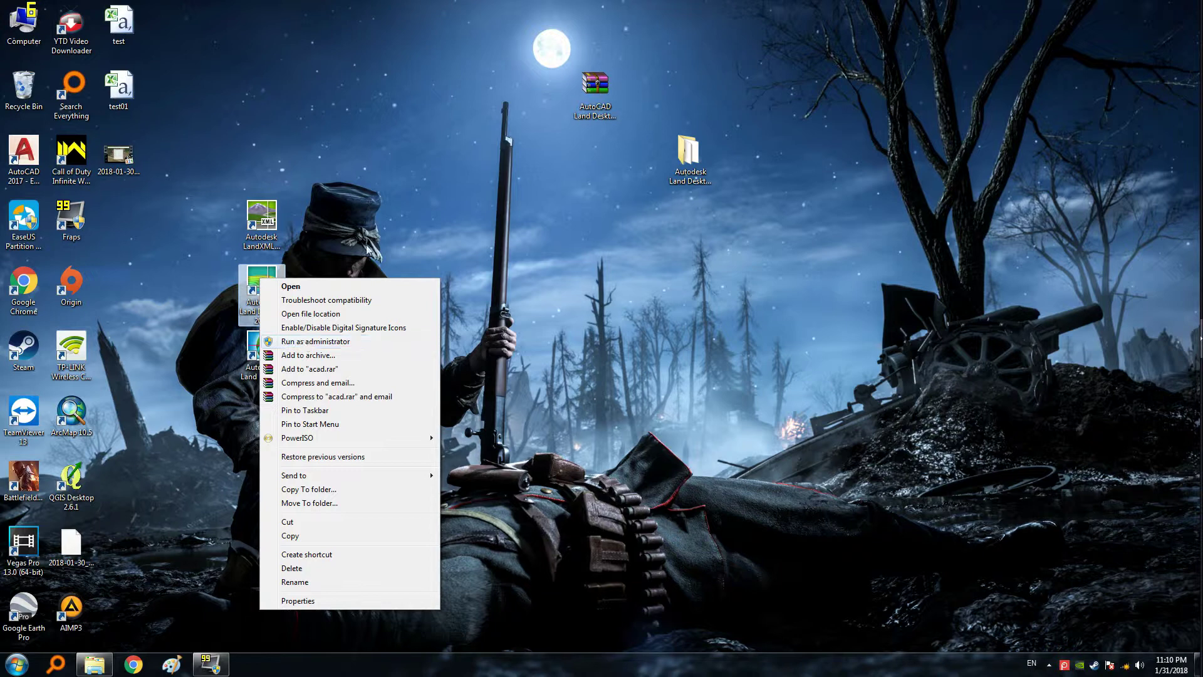
click(260, 281)
right_click(263, 280)
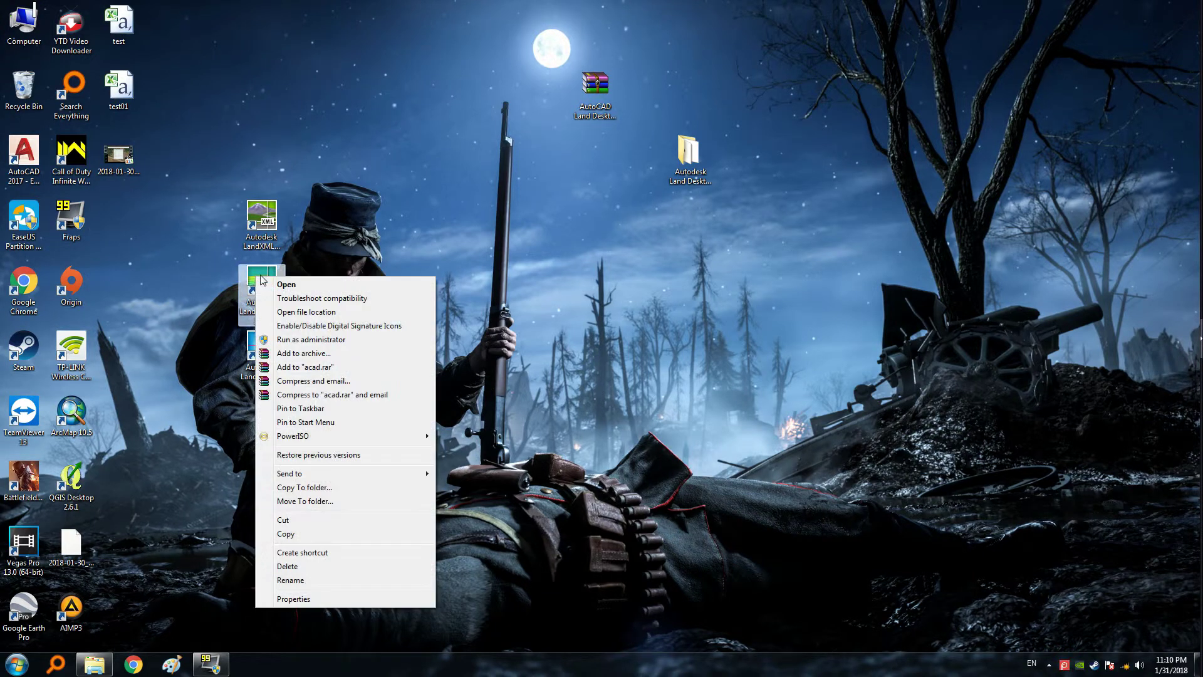
click(417, 341)
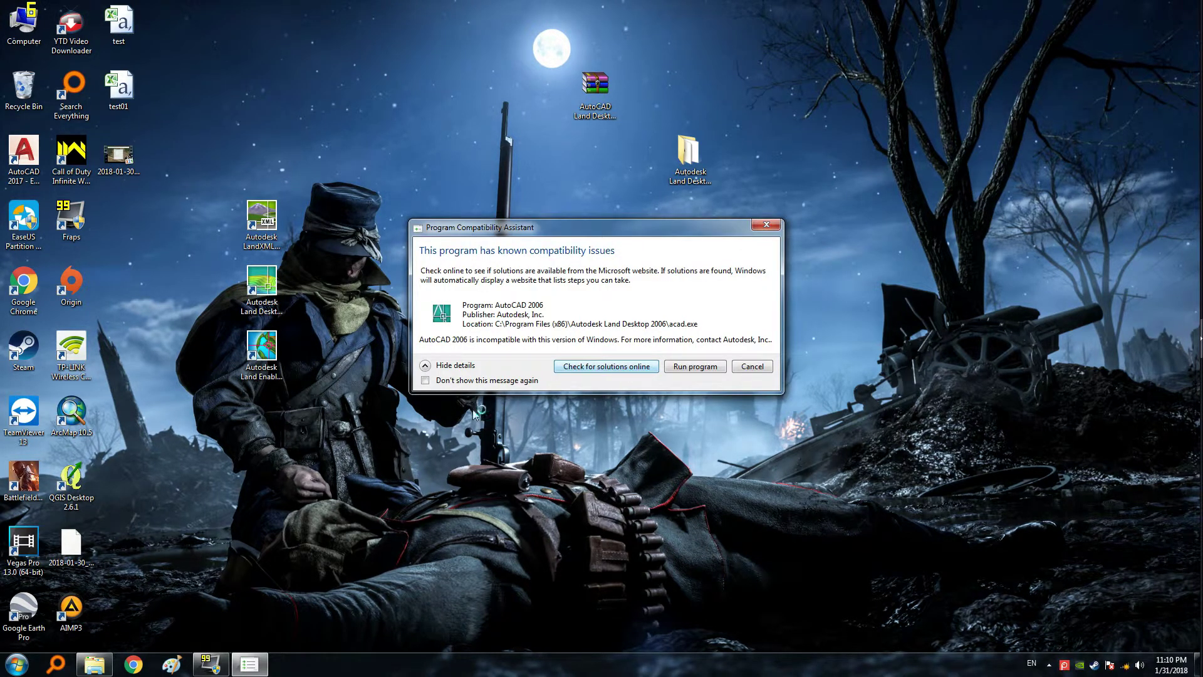
- Run the program with its compatibility message disabled for future launches, and proceed past the license error with the Activate the product option
drag(499, 231, 476, 208)
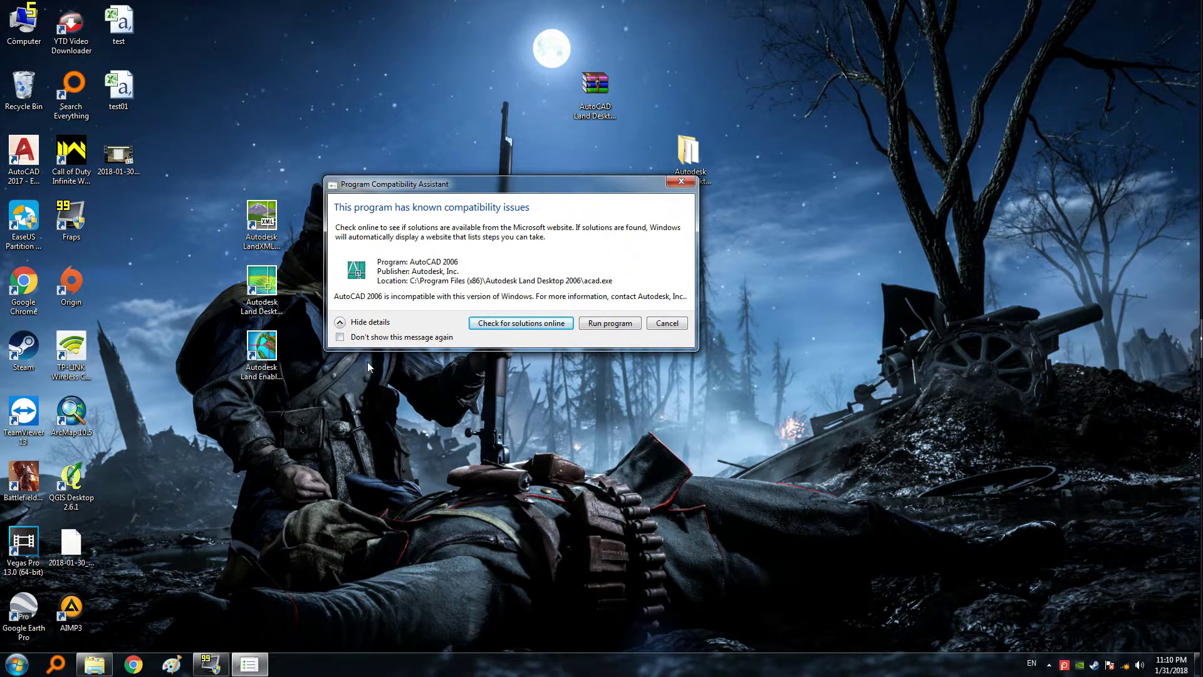
click(340, 337)
click(612, 324)
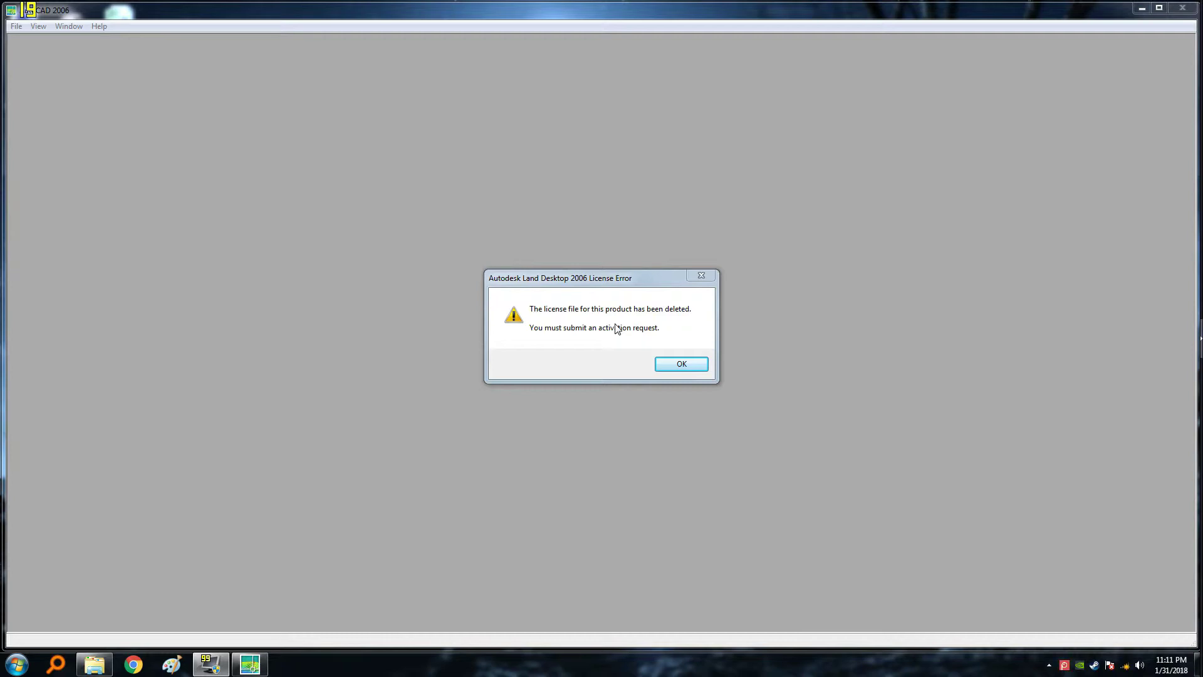
click(680, 362)
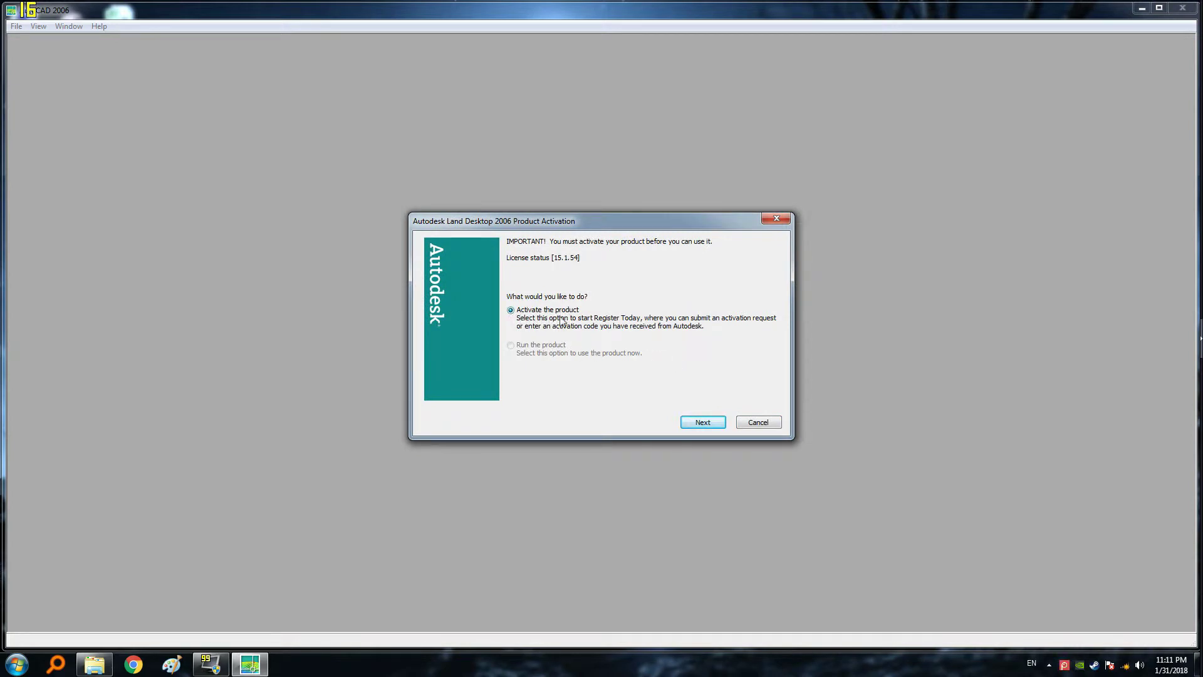
click(703, 422)
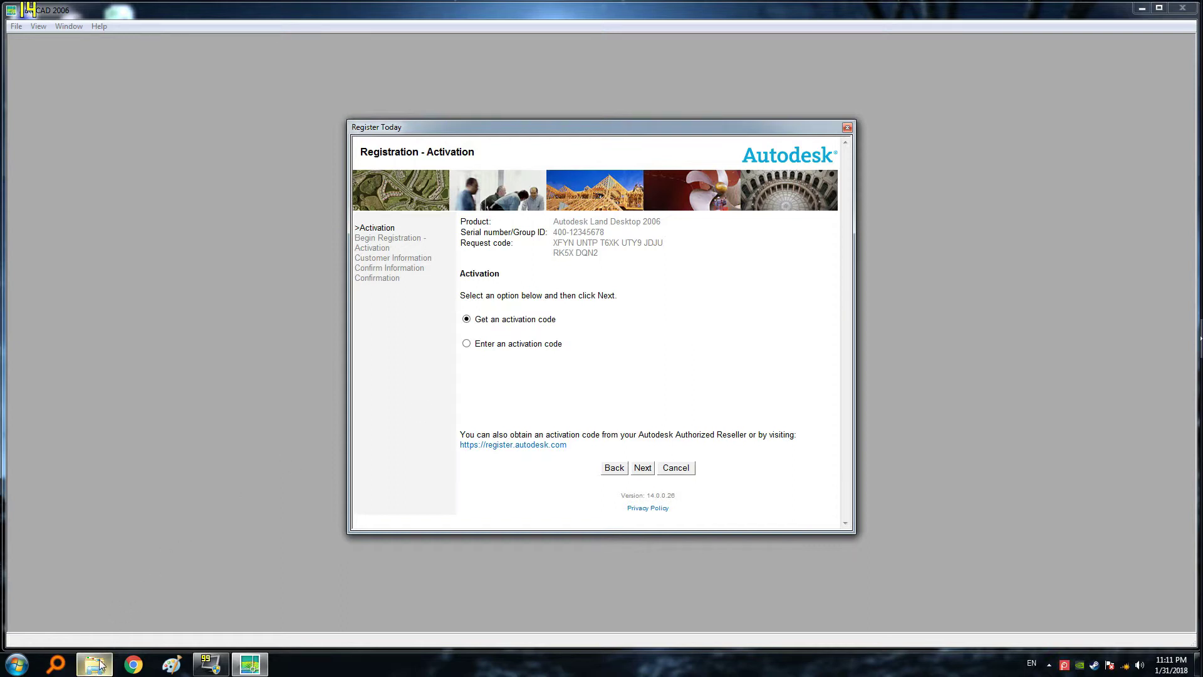
- Open the keygen application from the Crack folder of Autodesk Land Desktop 2006 and move its window aside
mouse_move(94, 664)
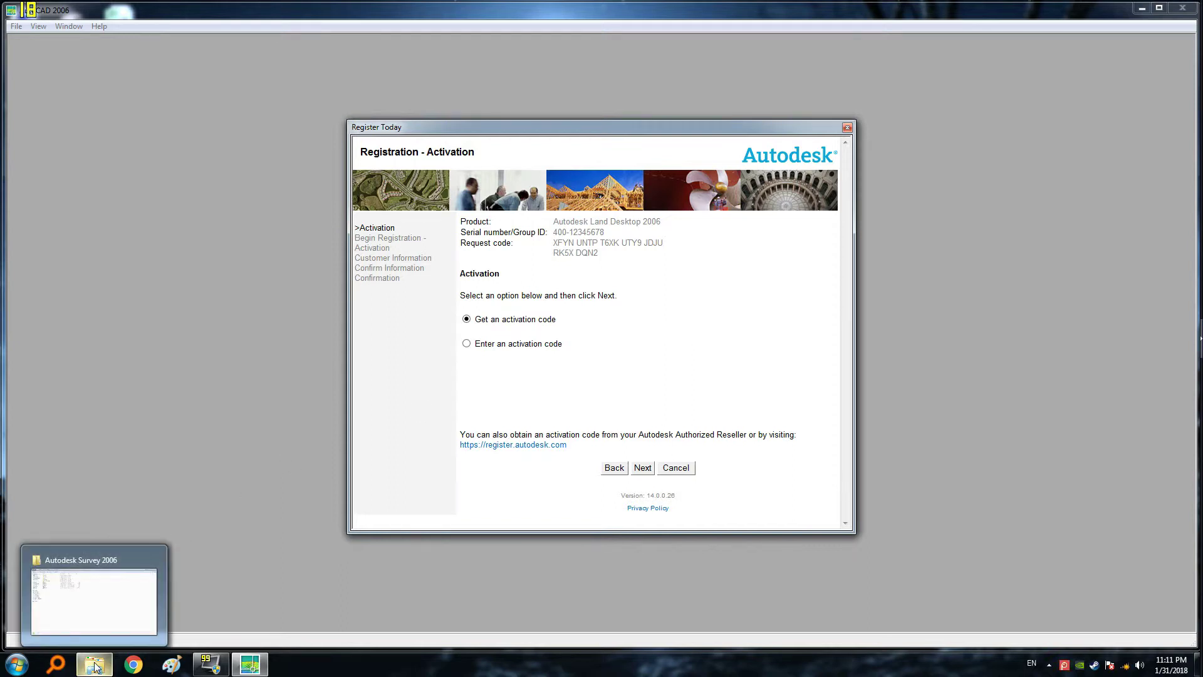
click(94, 665)
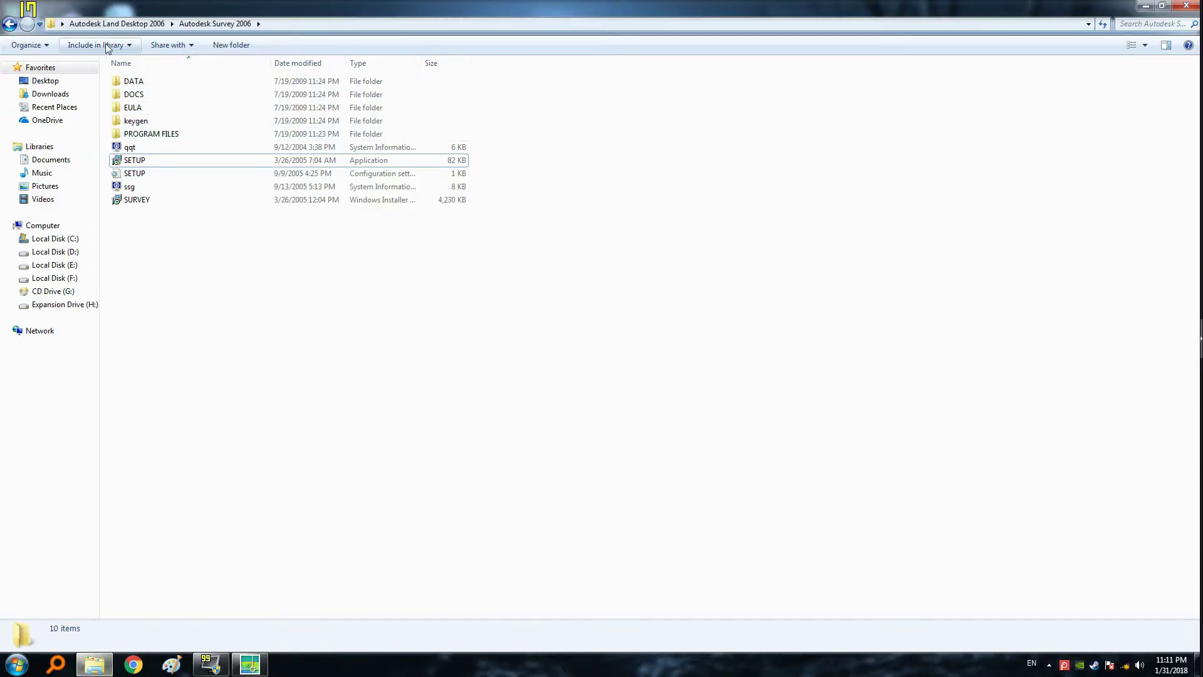
click(104, 24)
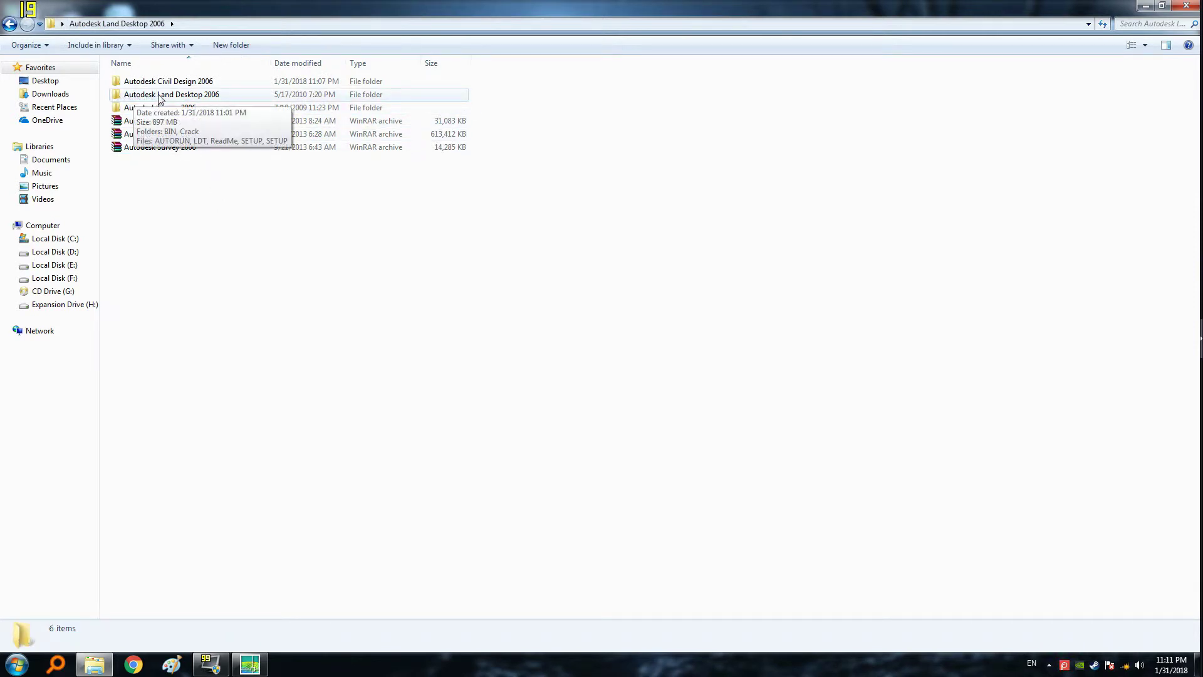
double_click(190, 95)
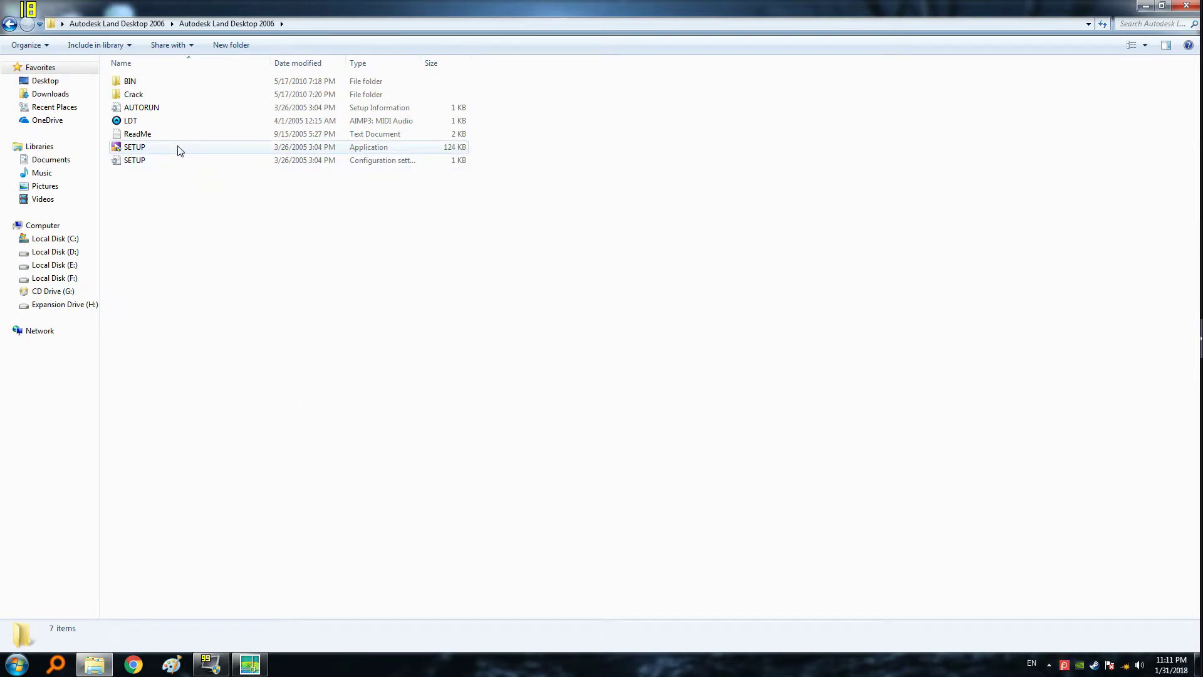
double_click(131, 95)
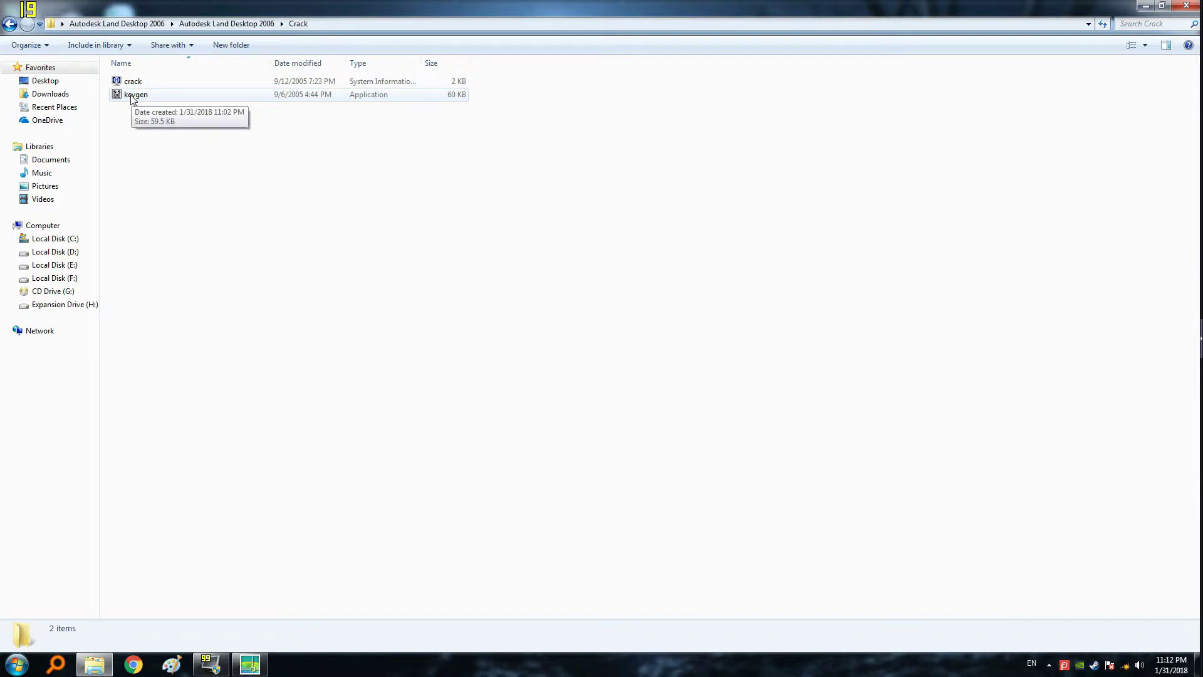
double_click(134, 96)
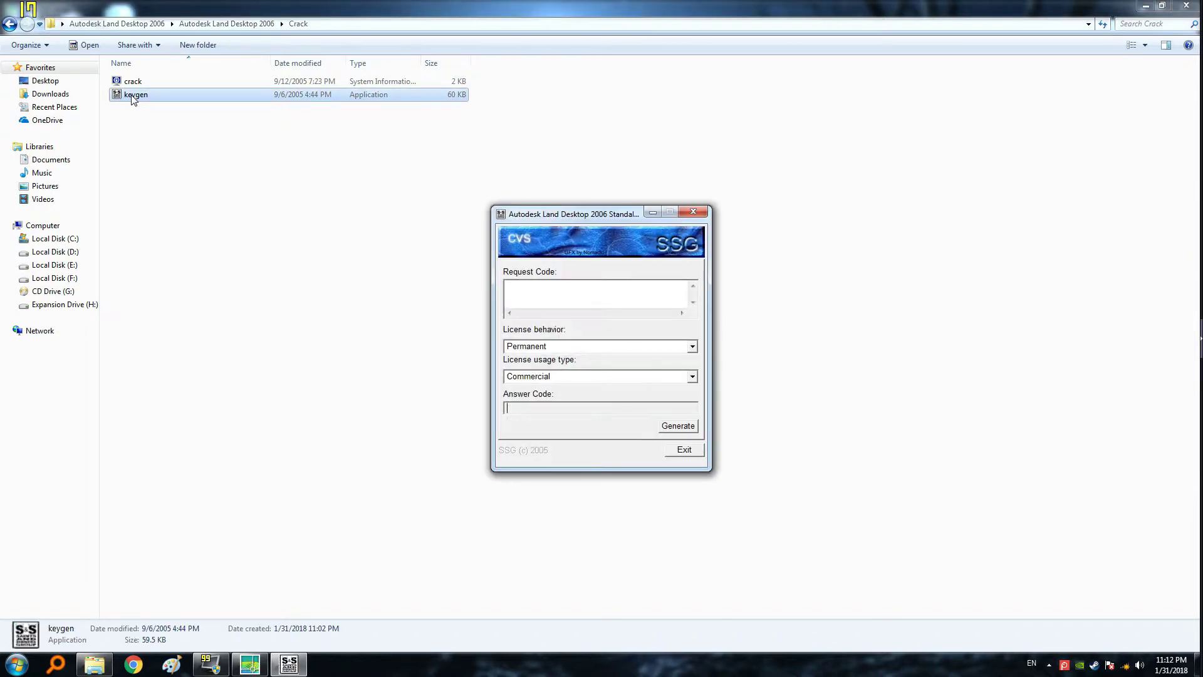
drag(546, 217, 919, 194)
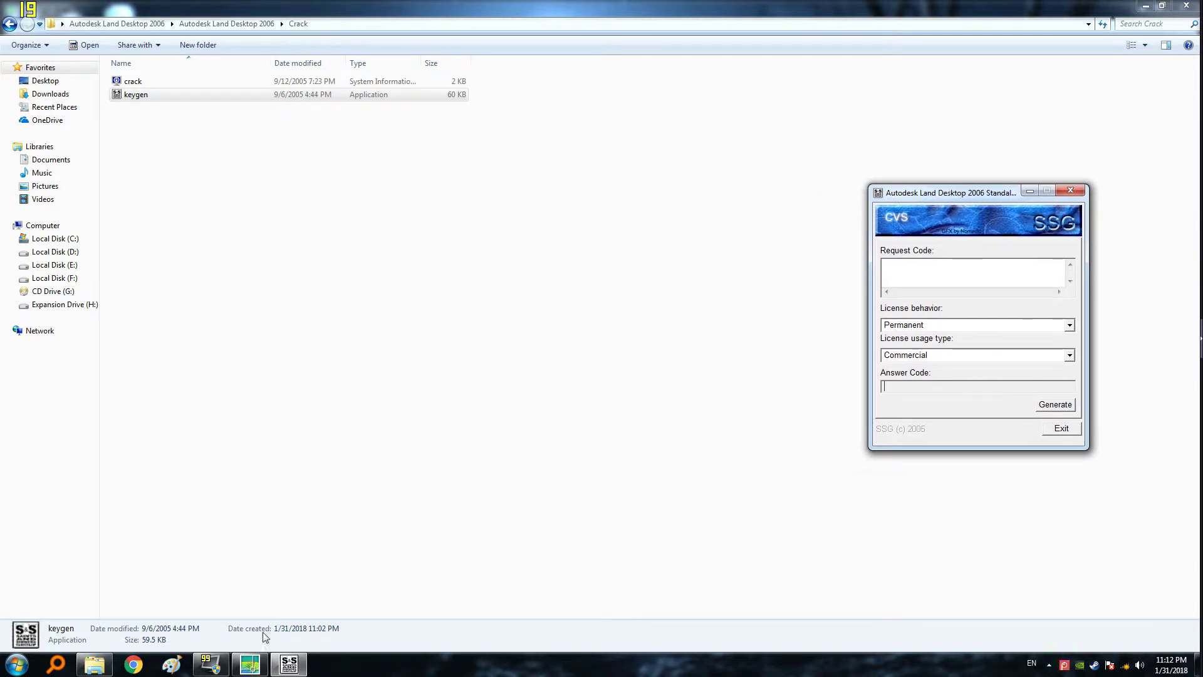
- Copy the request code from the registration window and paste it into the keygen's Request Code field
mouse_move(255, 668)
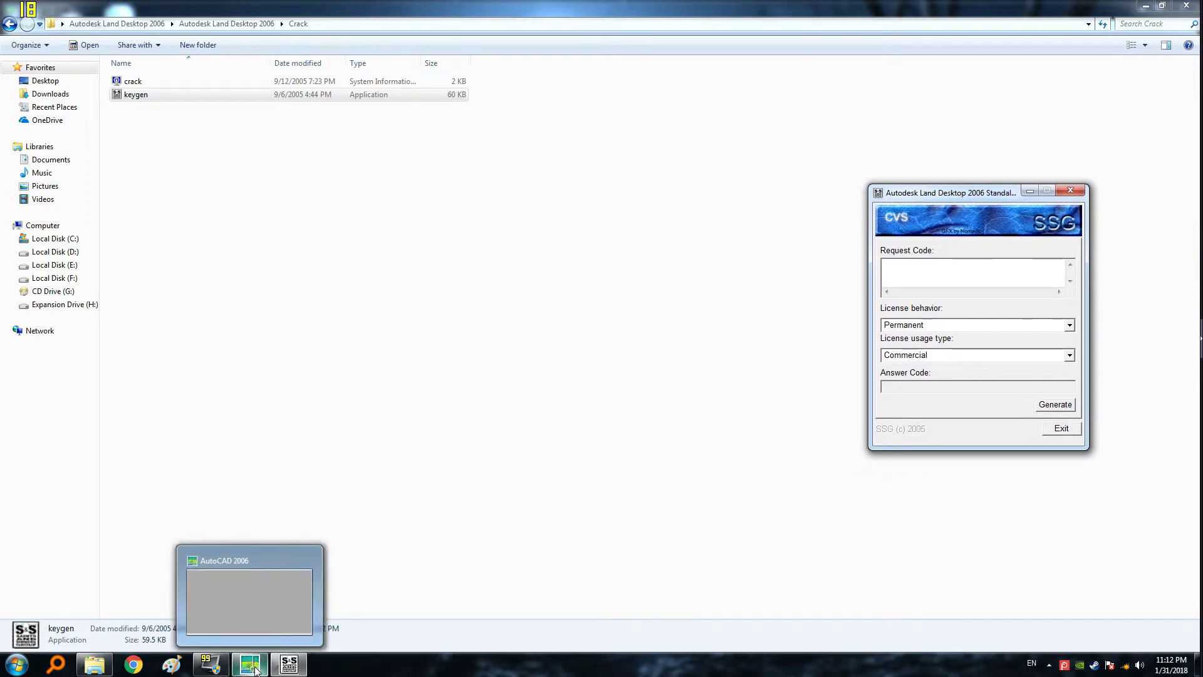
click(251, 666)
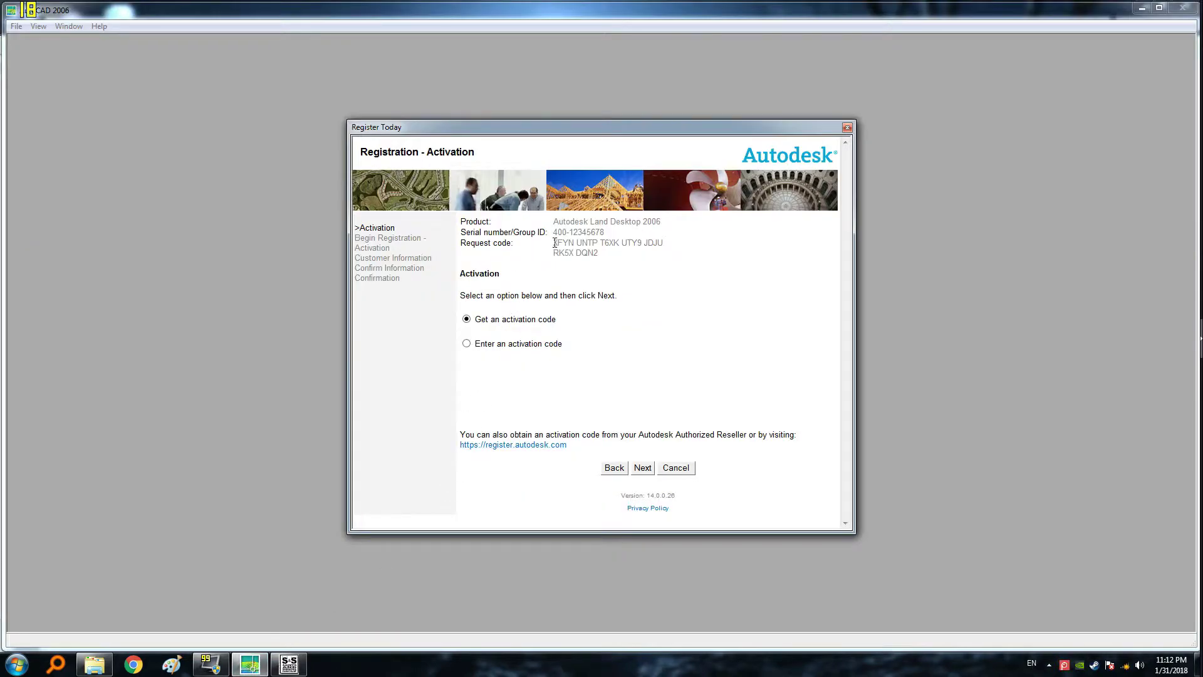
drag(554, 243, 589, 254)
key(ctrl+c)
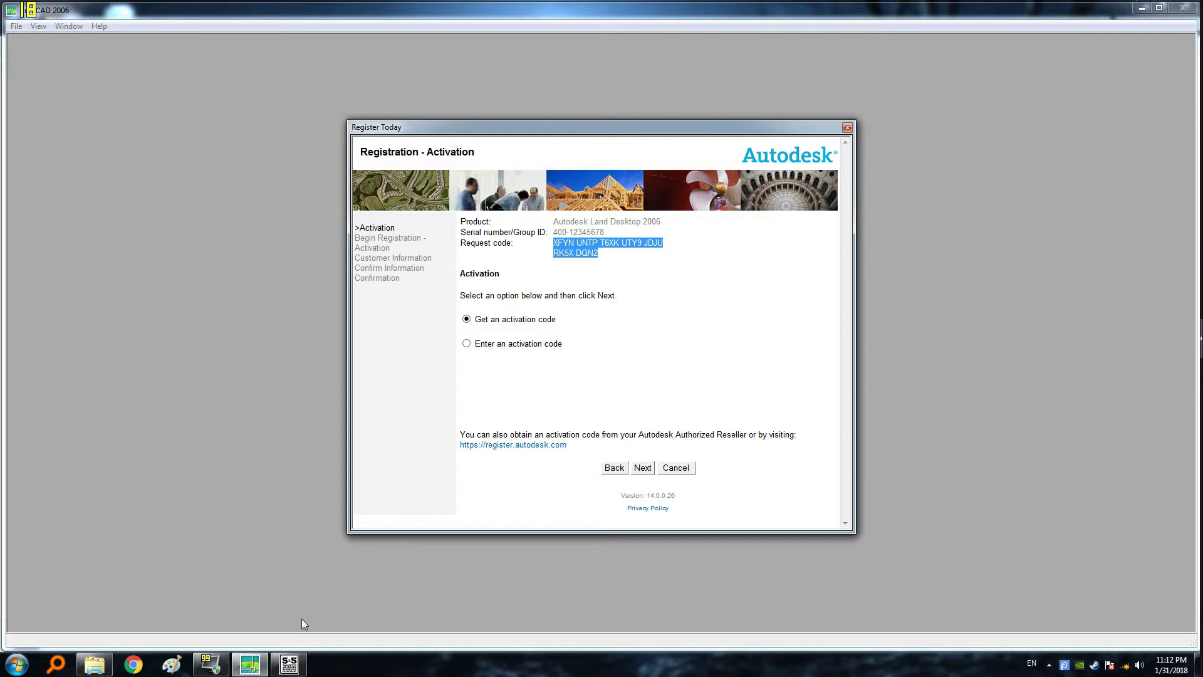
click(289, 665)
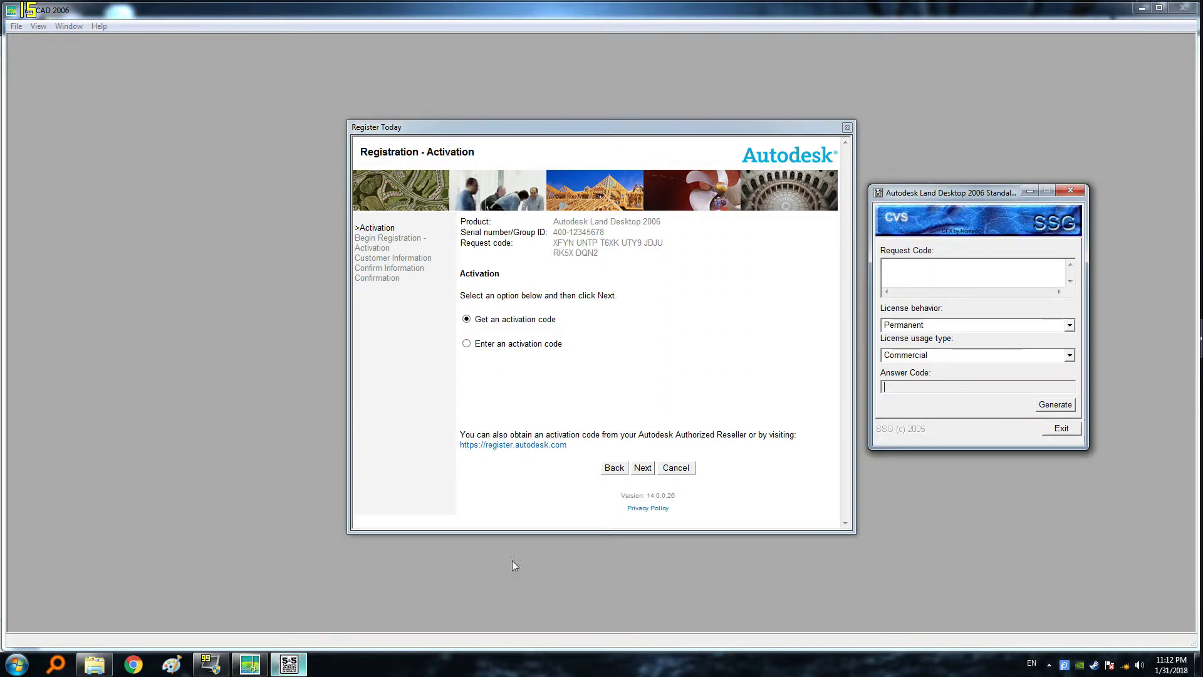
drag(901, 193, 770, 192)
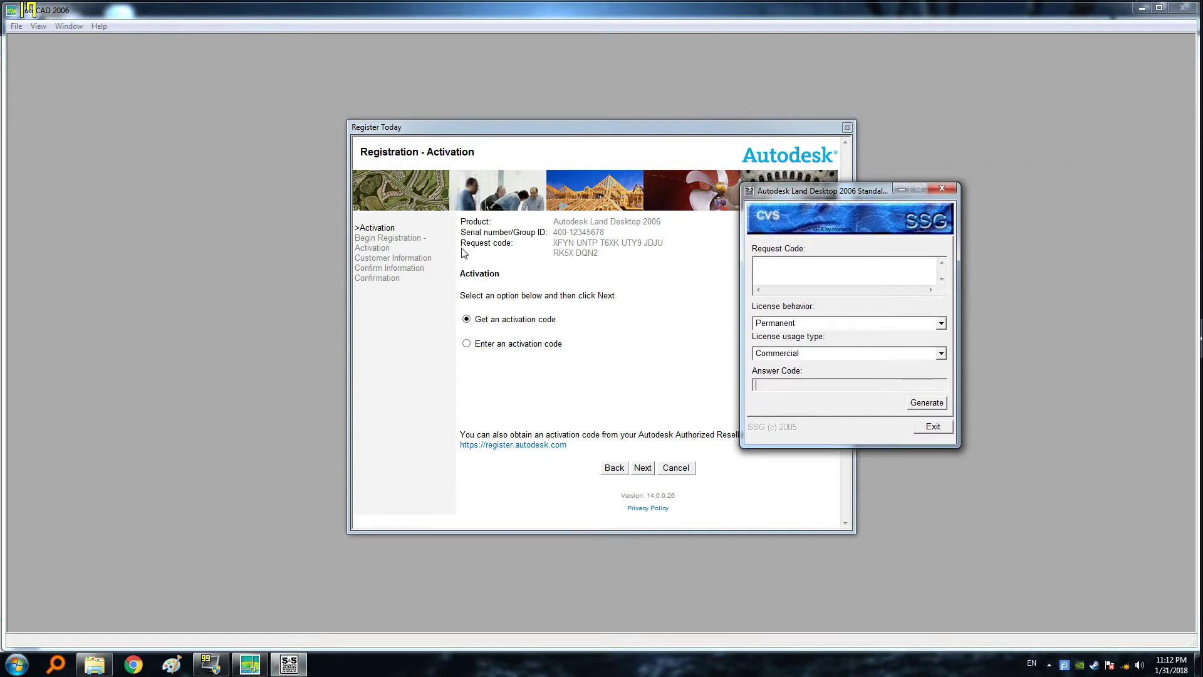
click(788, 272)
key(ctrl+v)
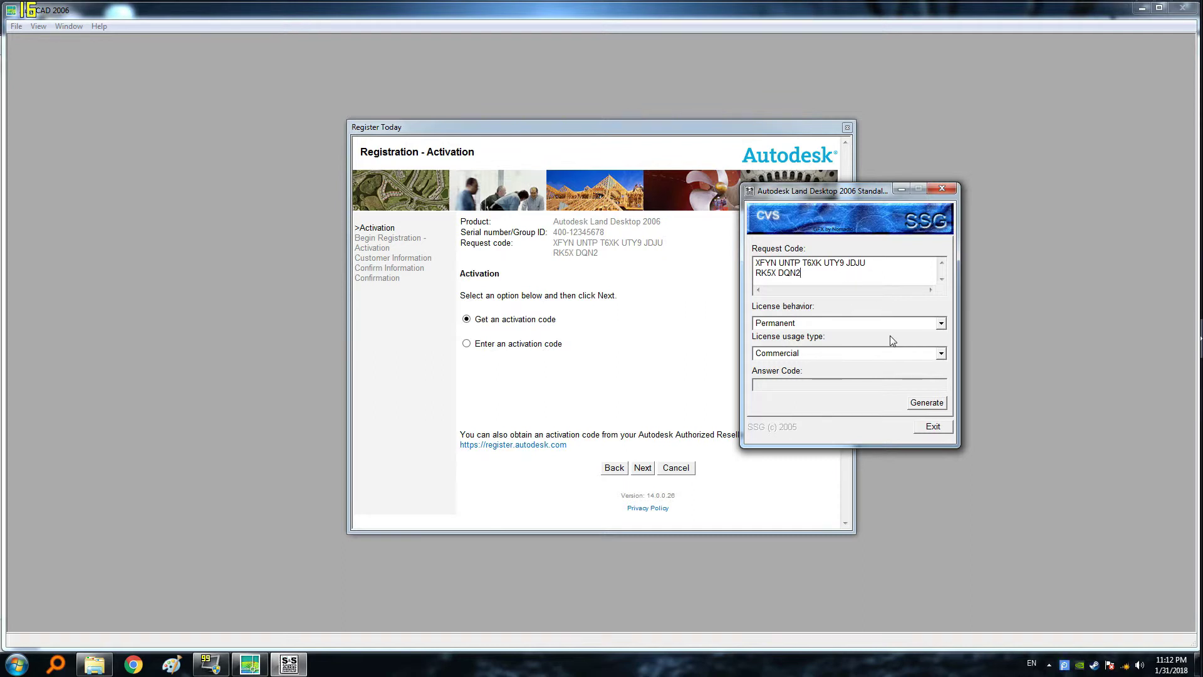
- Generate the answer code with Permanent license behavior and Commercial usage type, and copy it
click(929, 404)
drag(852, 386, 755, 385)
key(ctrl+c)
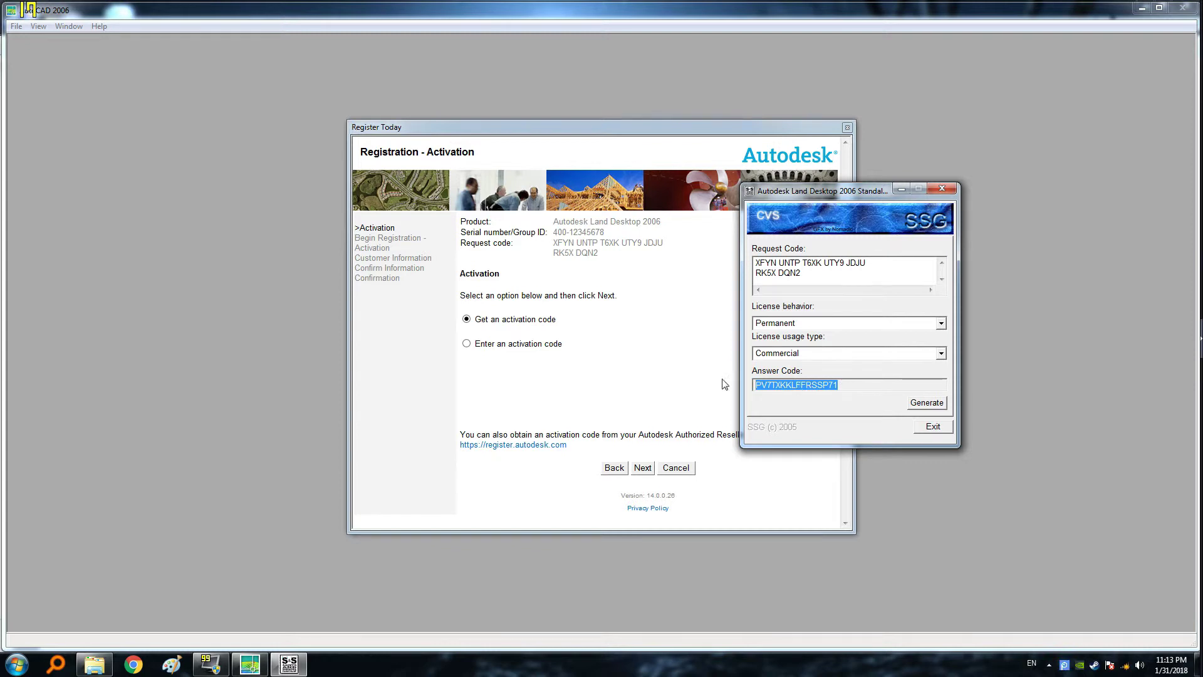
- Return to the registration window, select Enter an activation code and continue to the code entry page
click(582, 379)
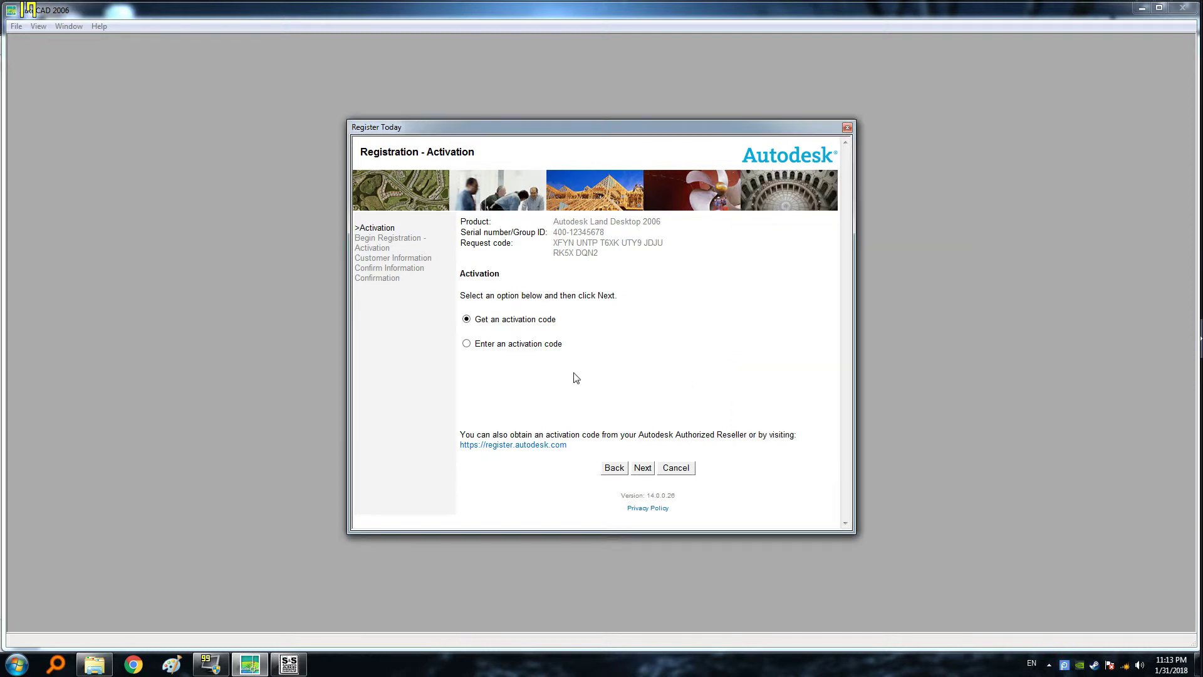
click(467, 345)
click(642, 468)
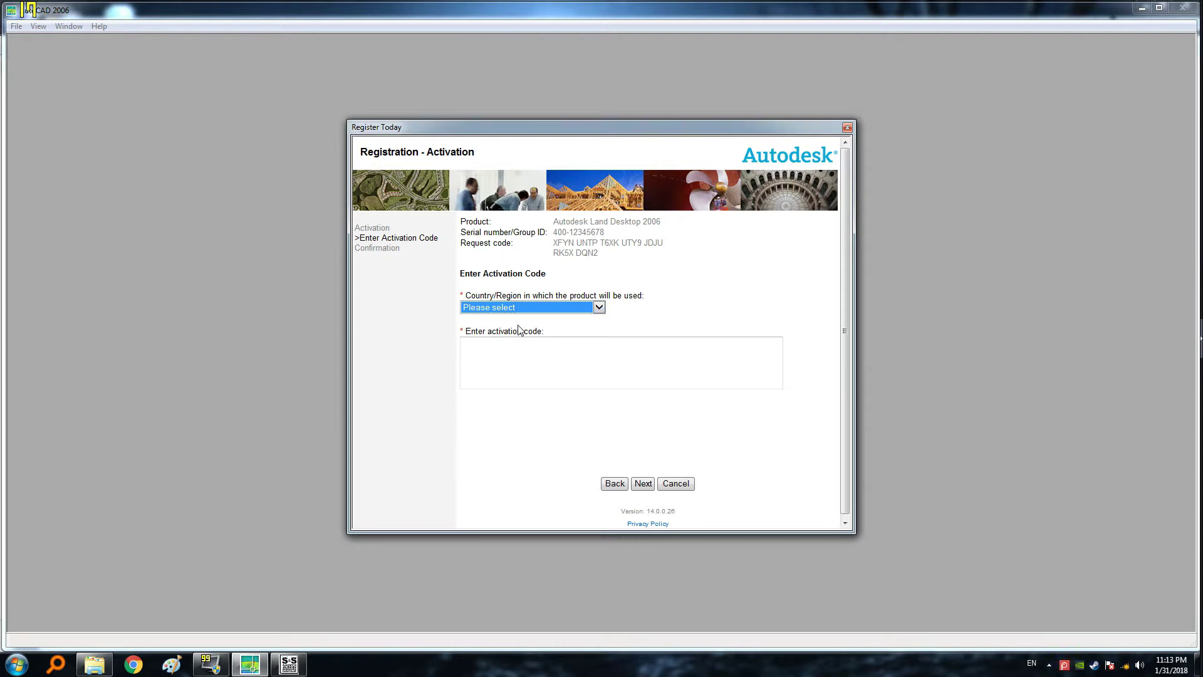
- Set the country or region to Laos, paste the activation code into its field and submit it
key(l)
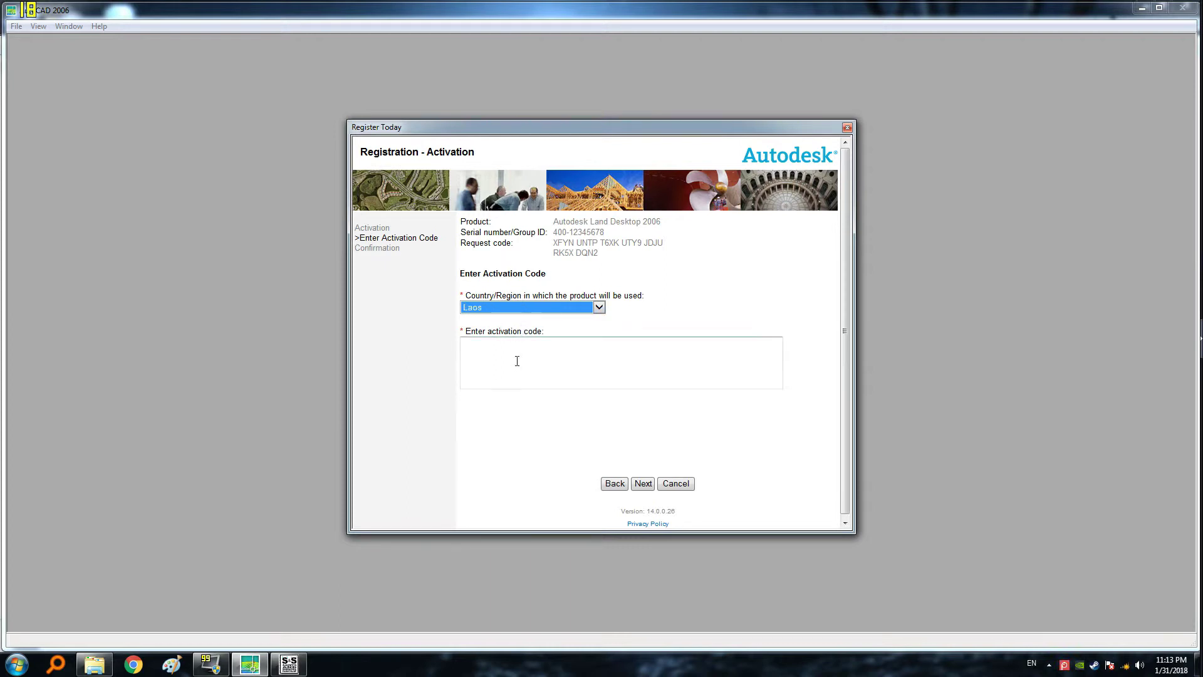
click(518, 371)
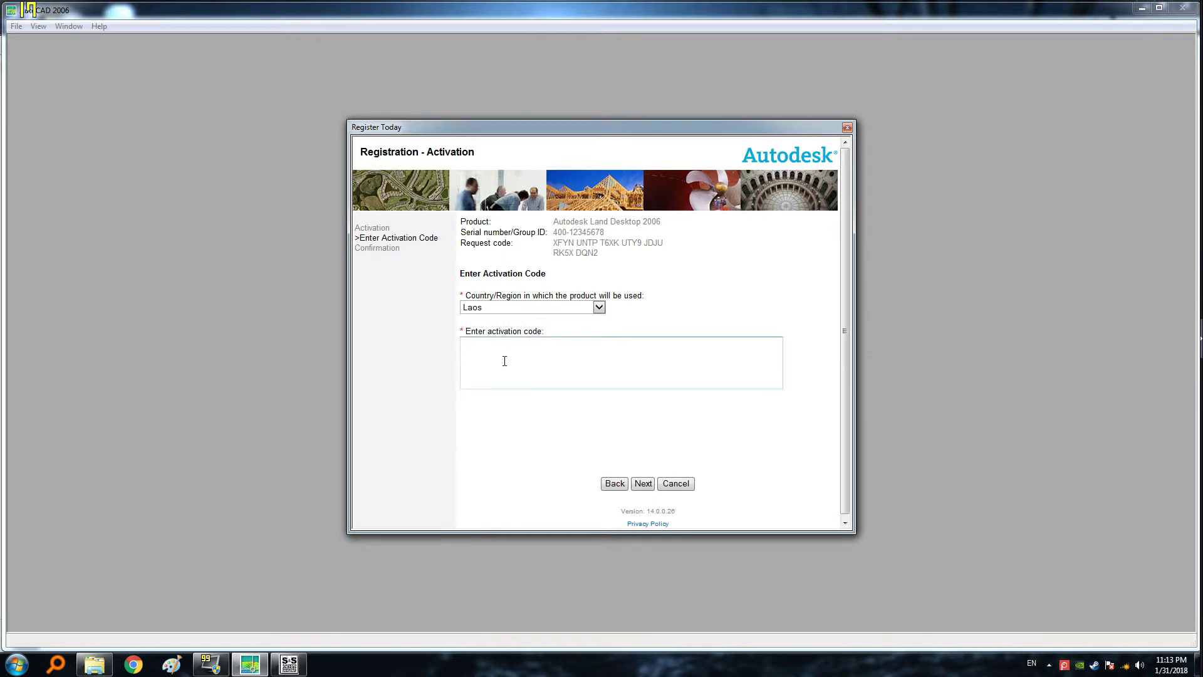
key(ctrl+v)
key(ctrl+a)
click(574, 369)
click(646, 485)
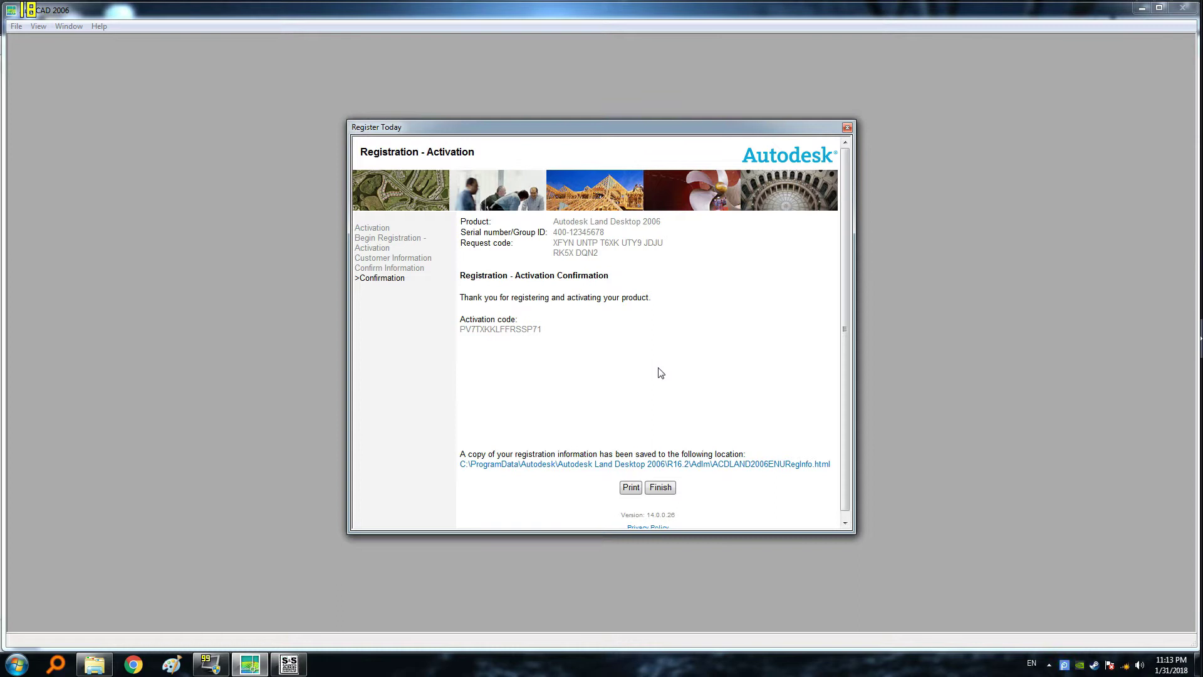
- Finish the product registration and move the Start Up dialog slightly higher over the drawing area
click(667, 487)
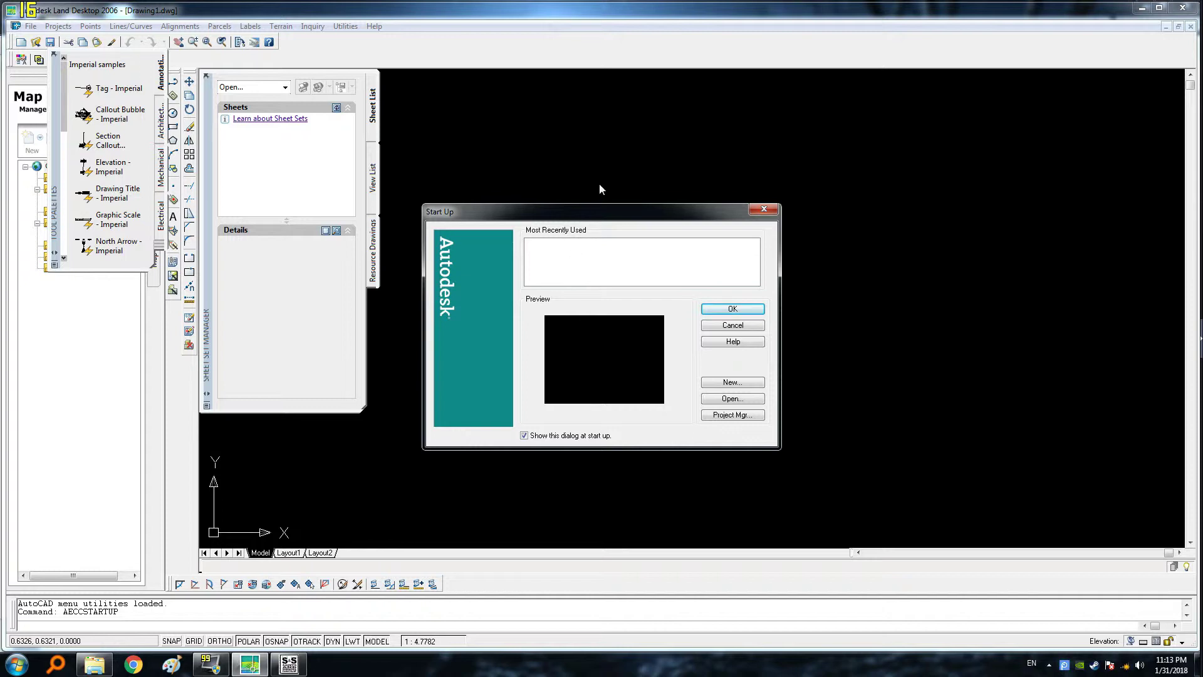
drag(603, 217, 589, 166)
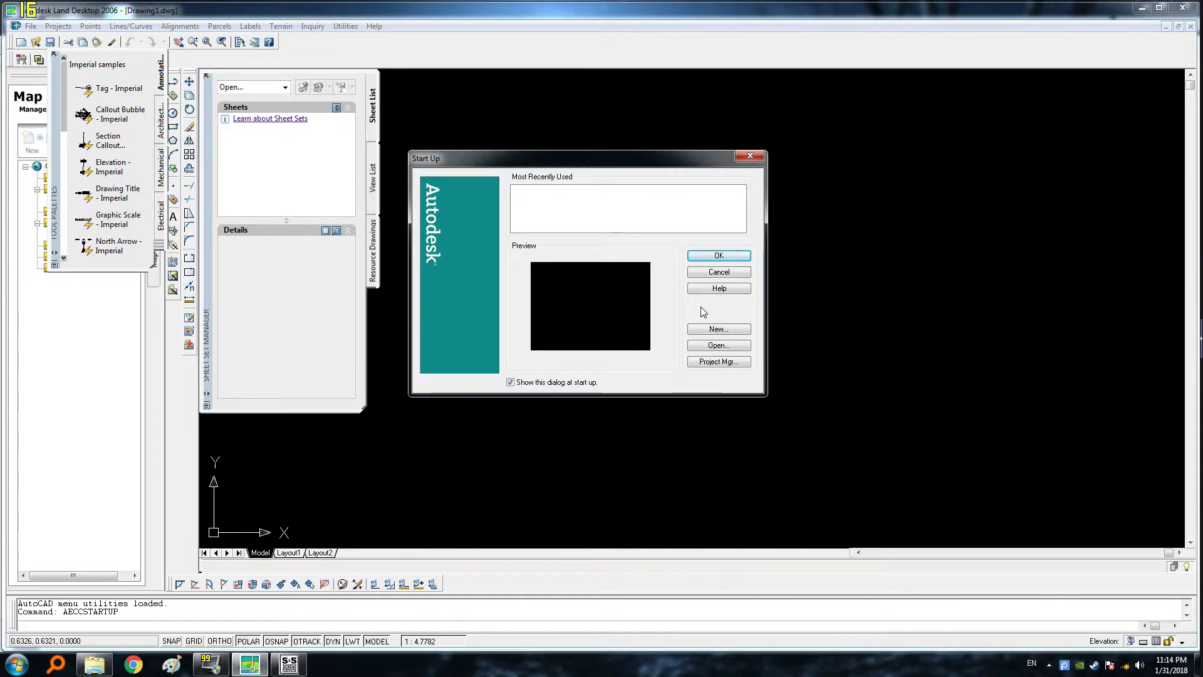
- Start a new project-based drawing named TEST and create a project named test for it using the Default (Meters) prototype
click(719, 330)
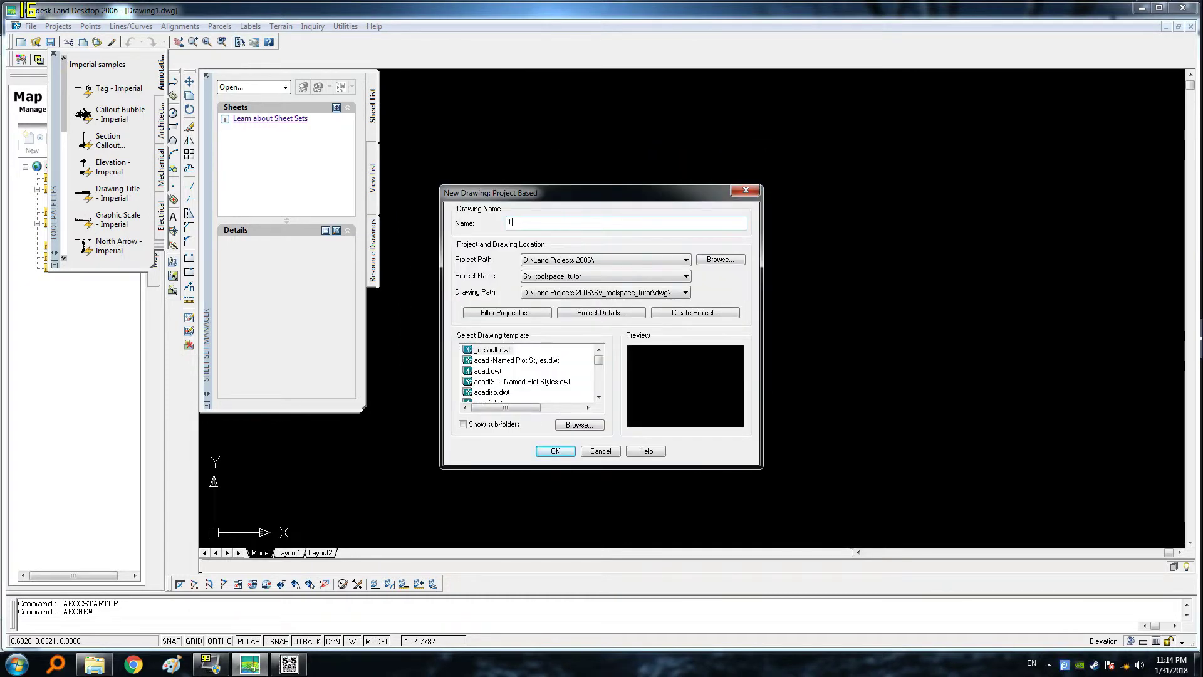
text(TEST)
click(695, 313)
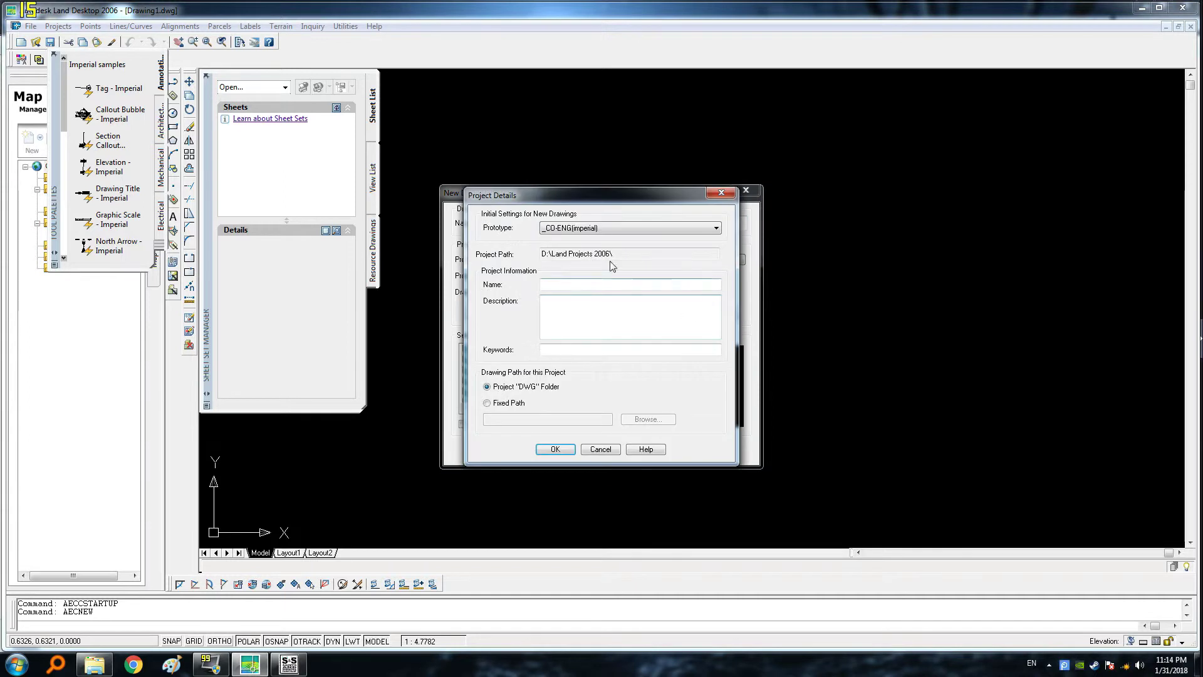
click(596, 227)
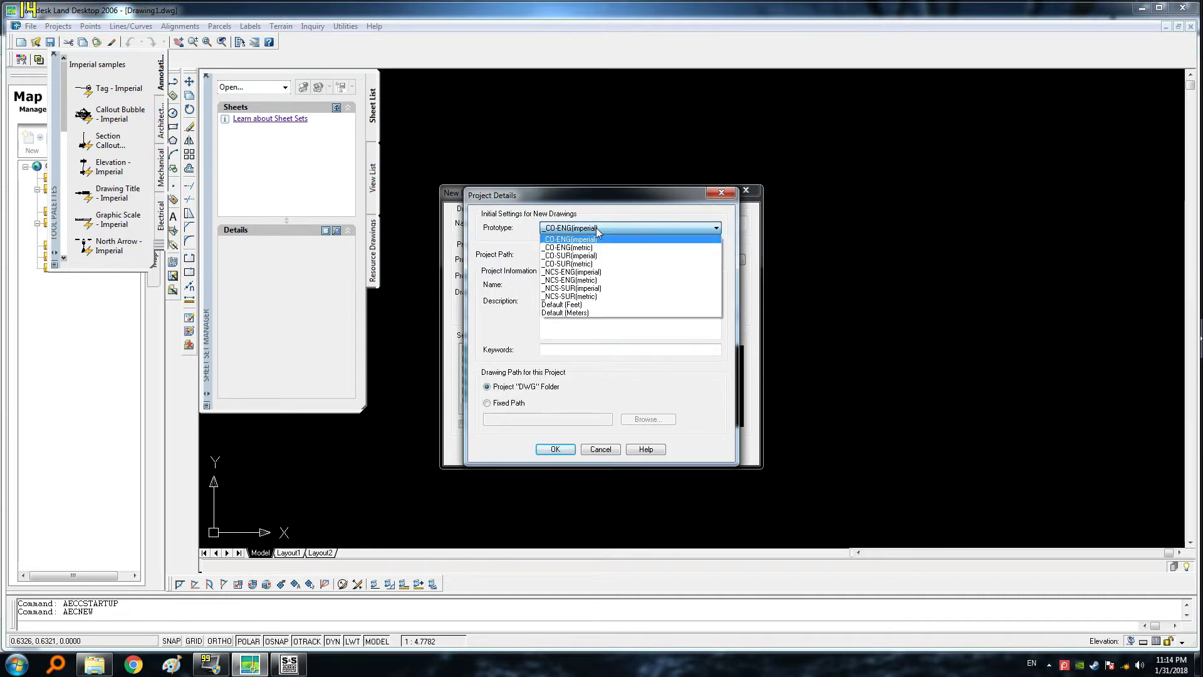
click(602, 312)
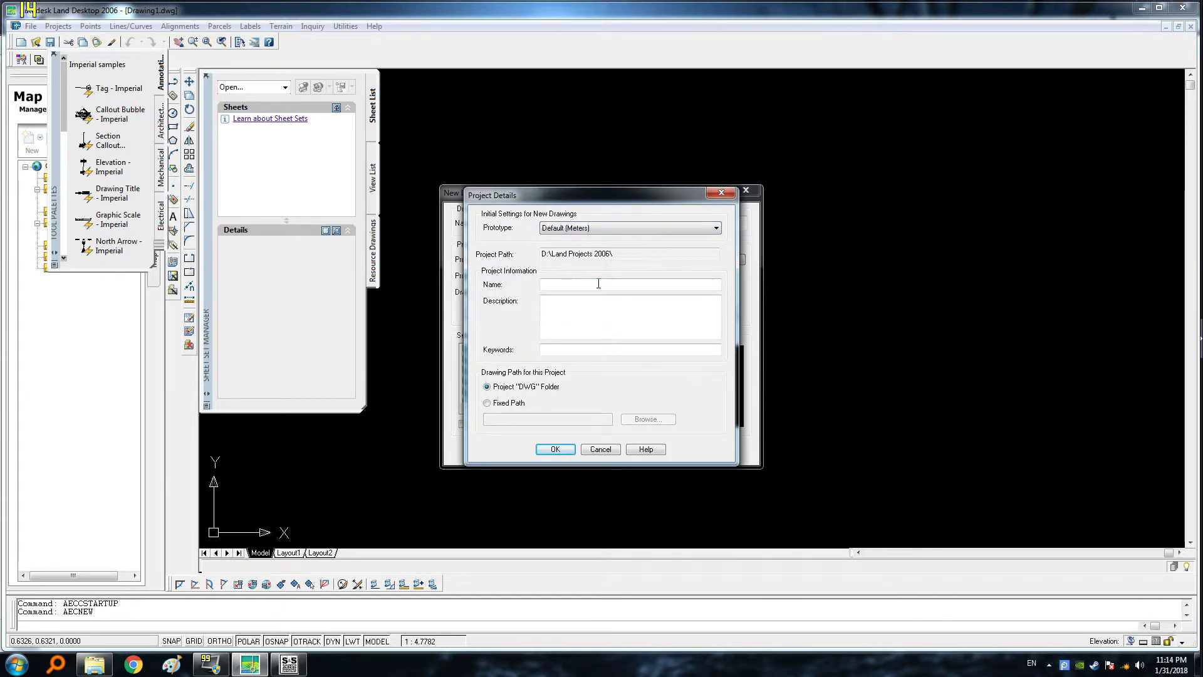
text(tes)
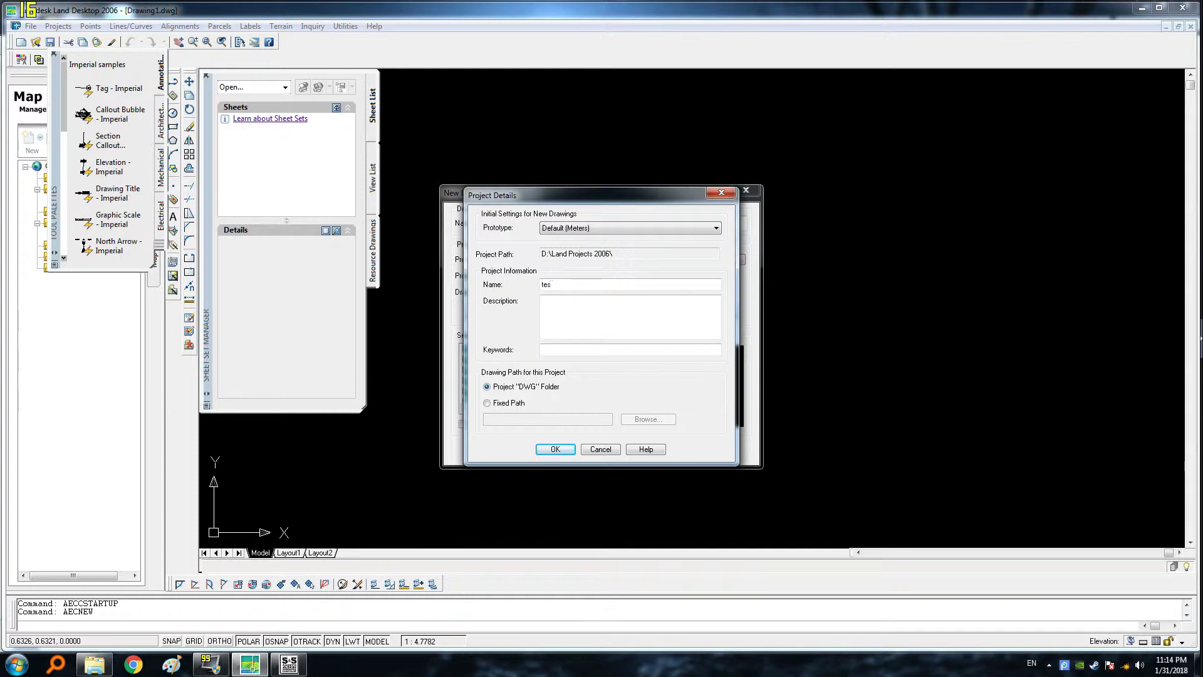
text(t)
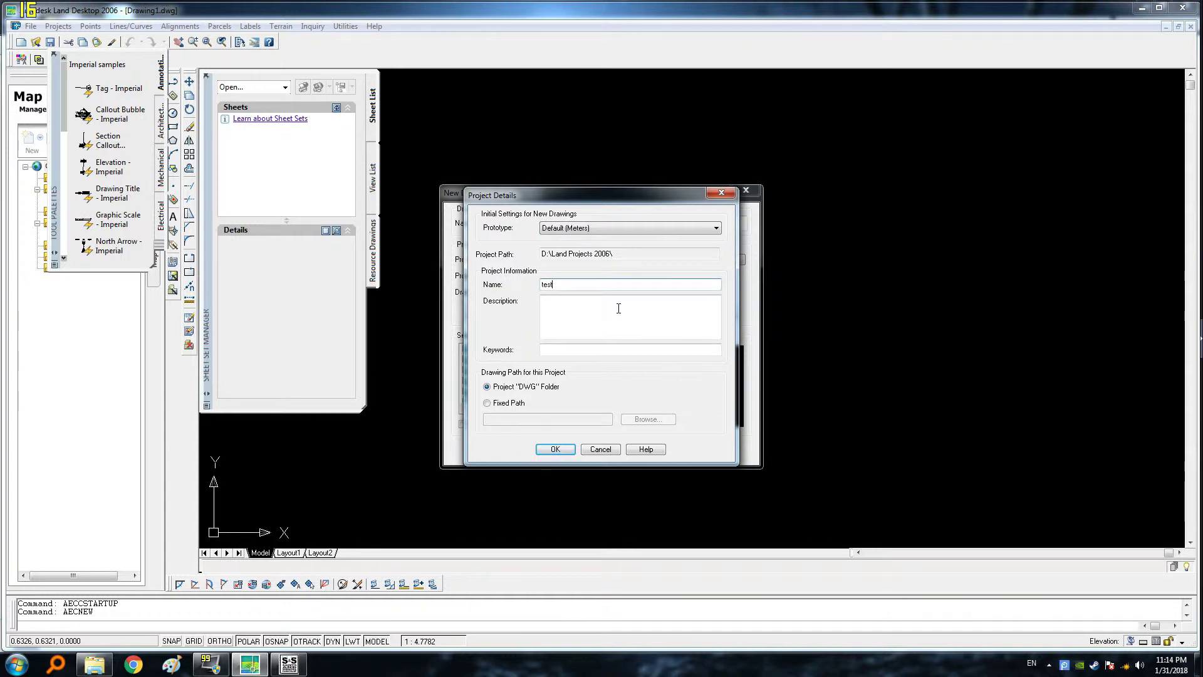
click(556, 450)
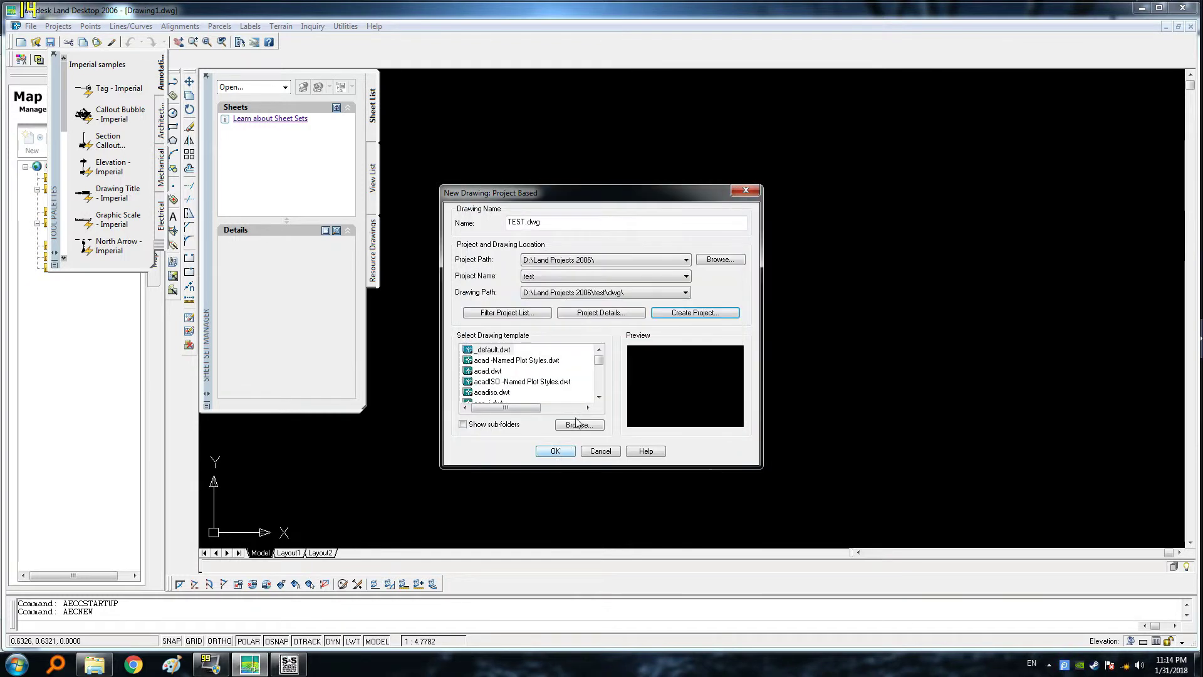
- Create the drawing with the default point database, then choose the m1000.set (Metric, 1 : 1000) setup profile and accept its units and scale
click(553, 452)
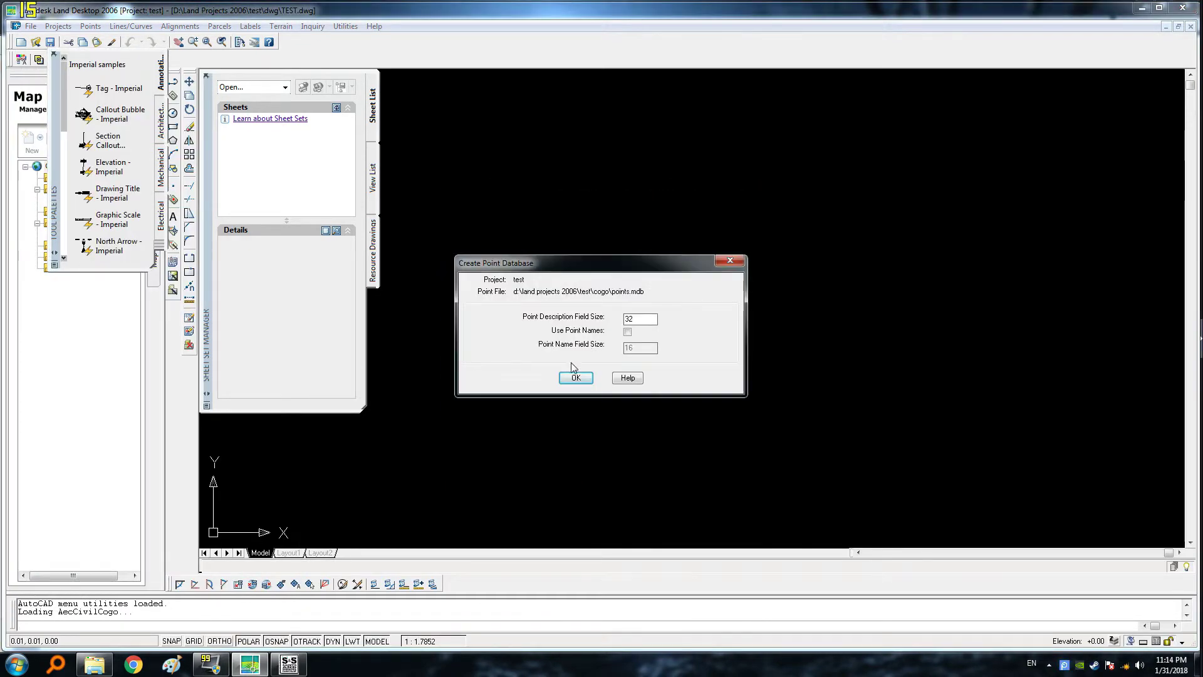
click(574, 376)
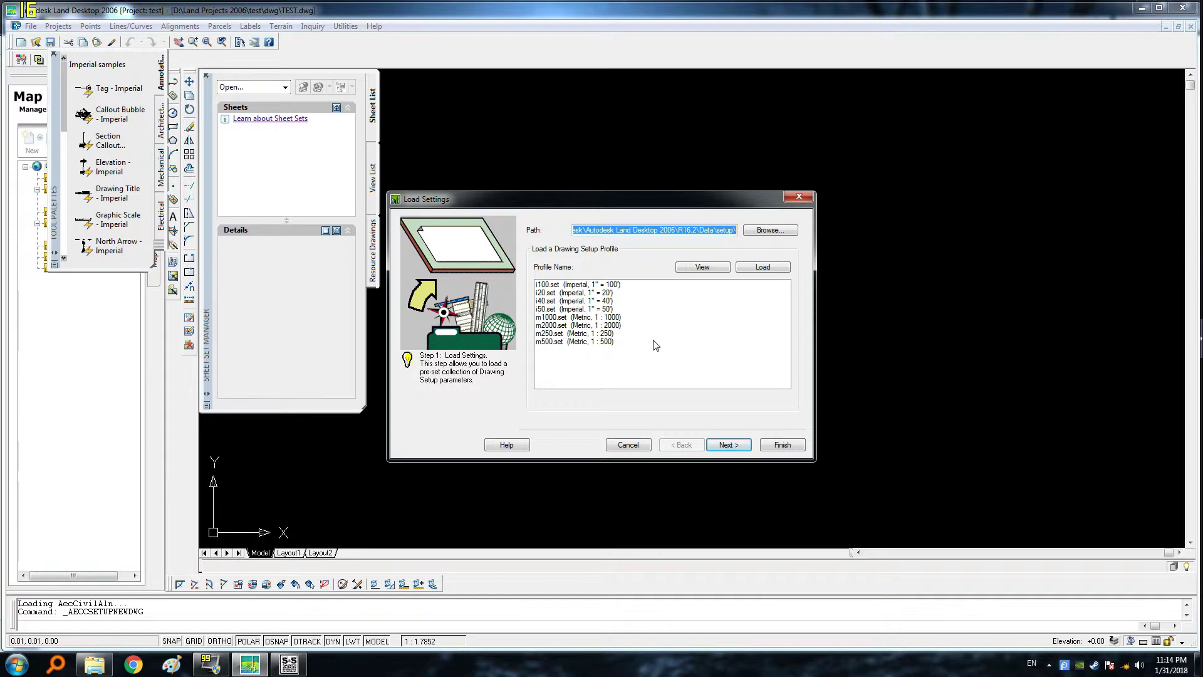
click(585, 318)
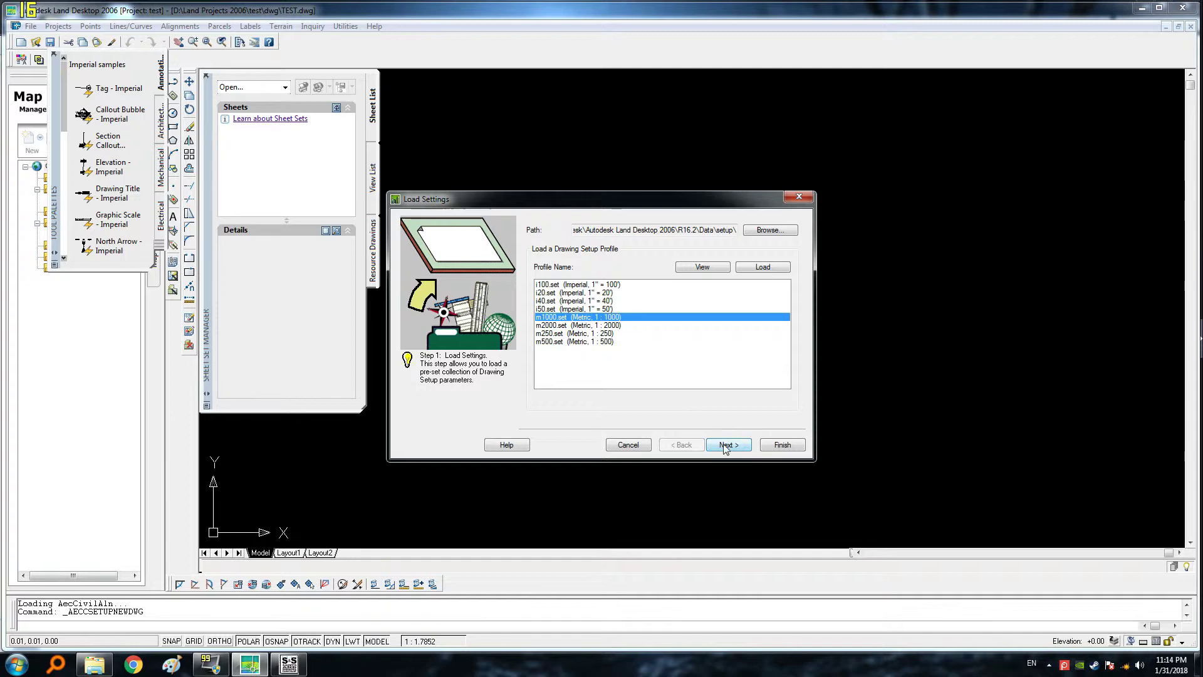
click(726, 446)
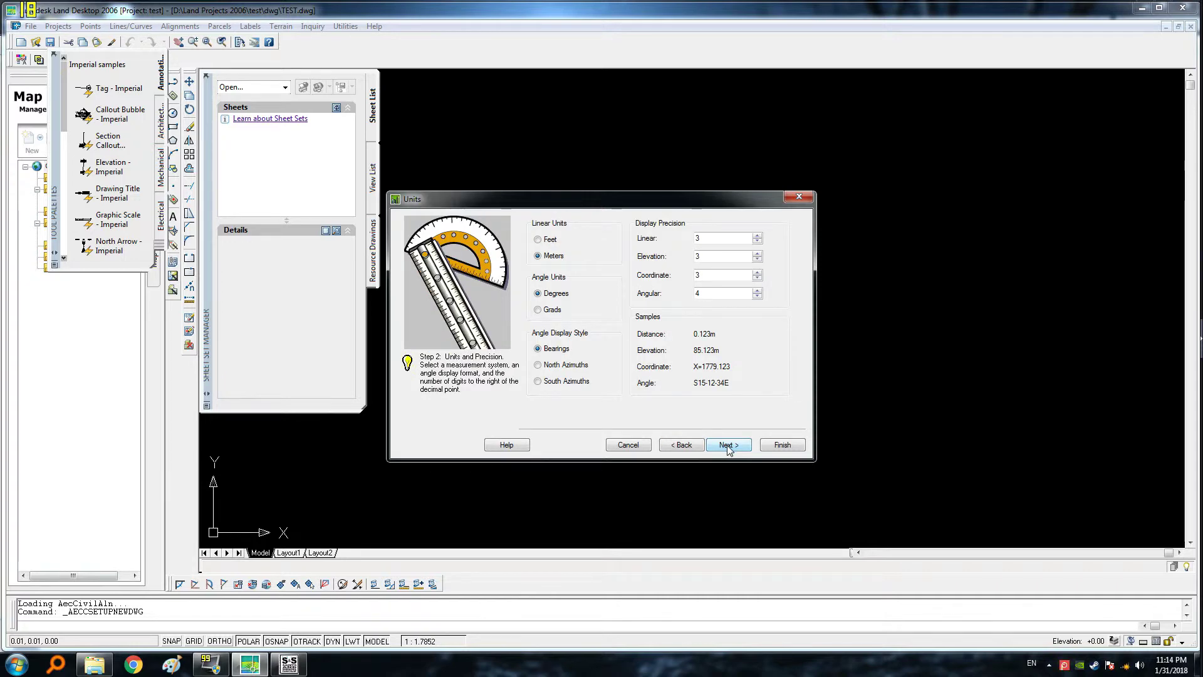
click(729, 447)
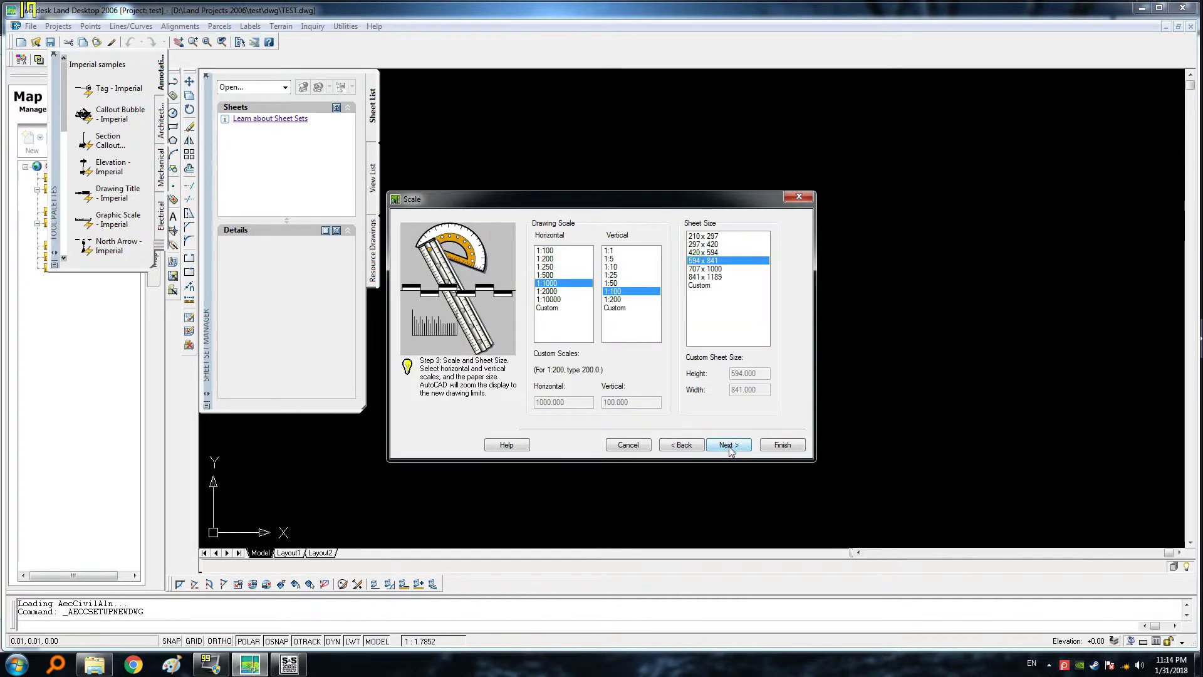
click(728, 447)
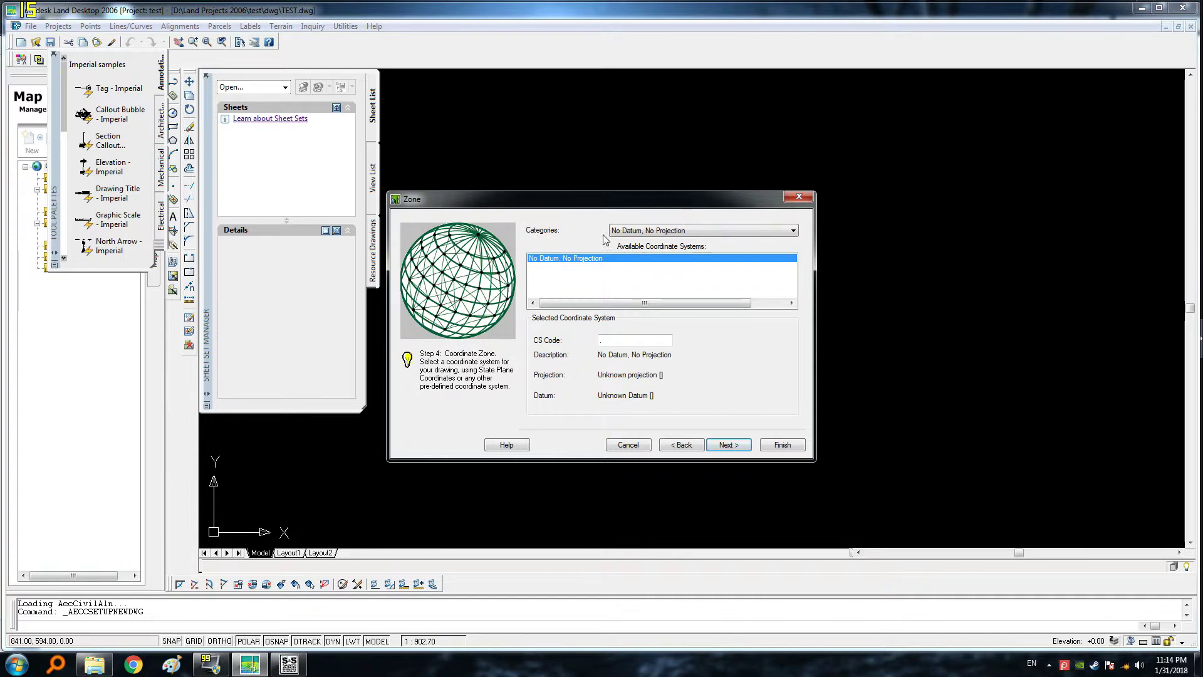
- Set the drawing's coordinate zone to UTM-WGS 1984 datum, Zone 48 North, from the UTM, WGS84 Datum category
click(698, 231)
drag(791, 268, 809, 489)
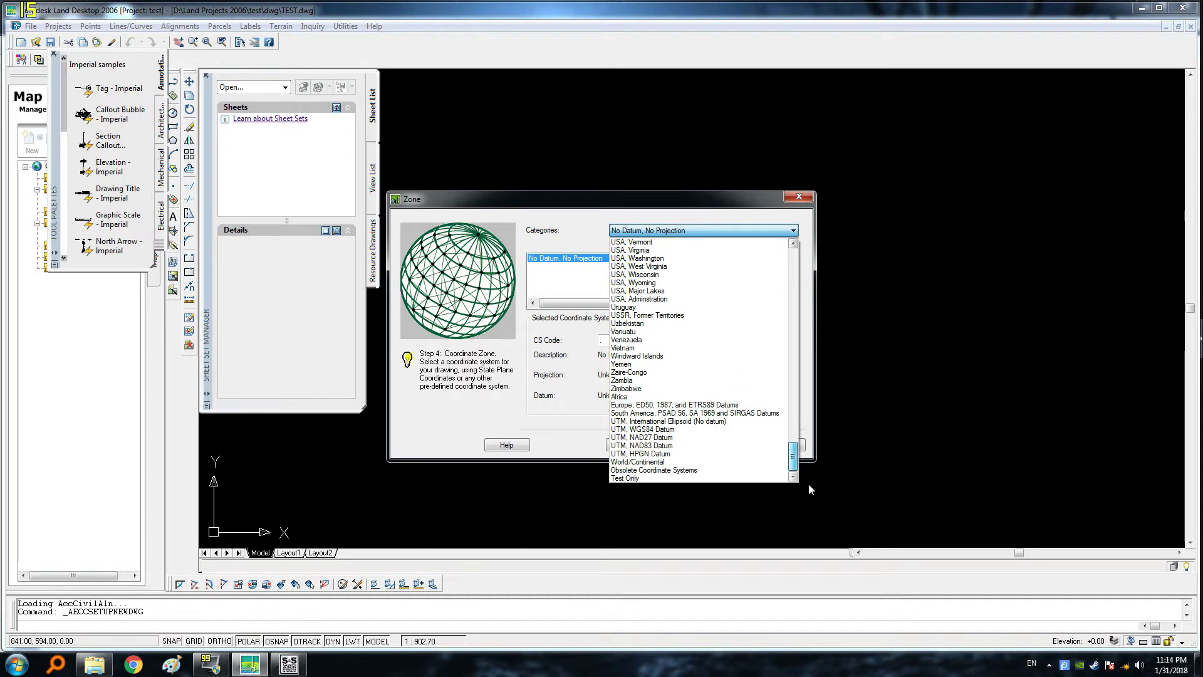
click(647, 431)
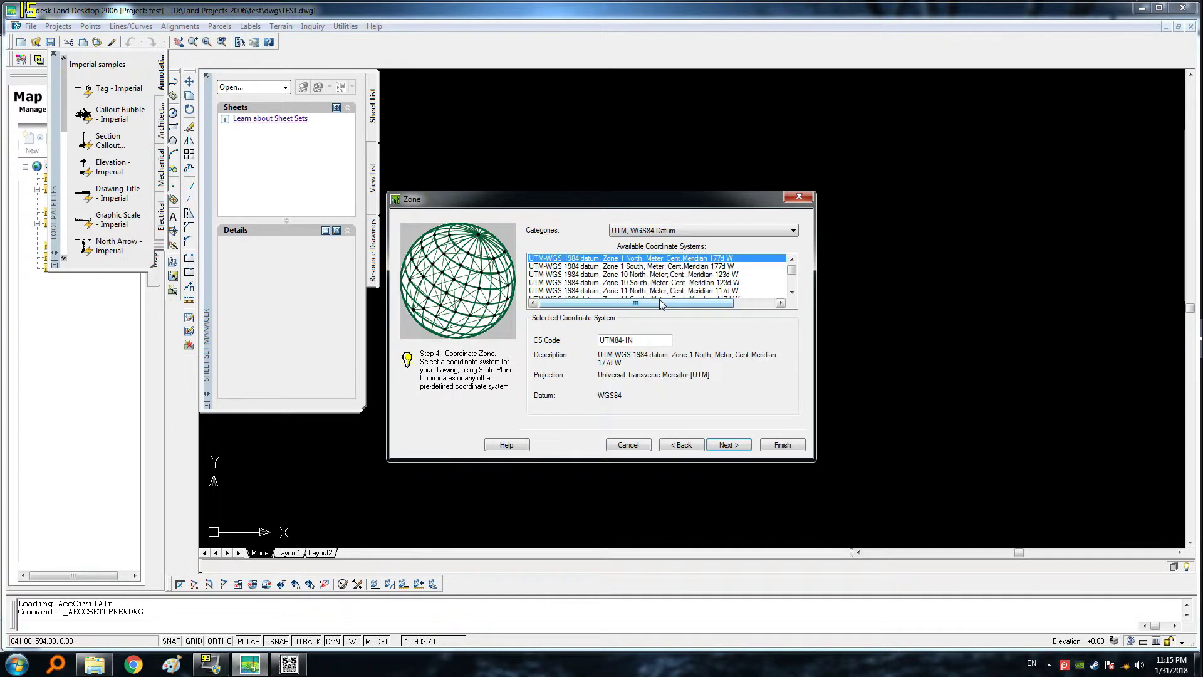
scroll(655, 290, down, 10)
scroll(655, 290, down, 20)
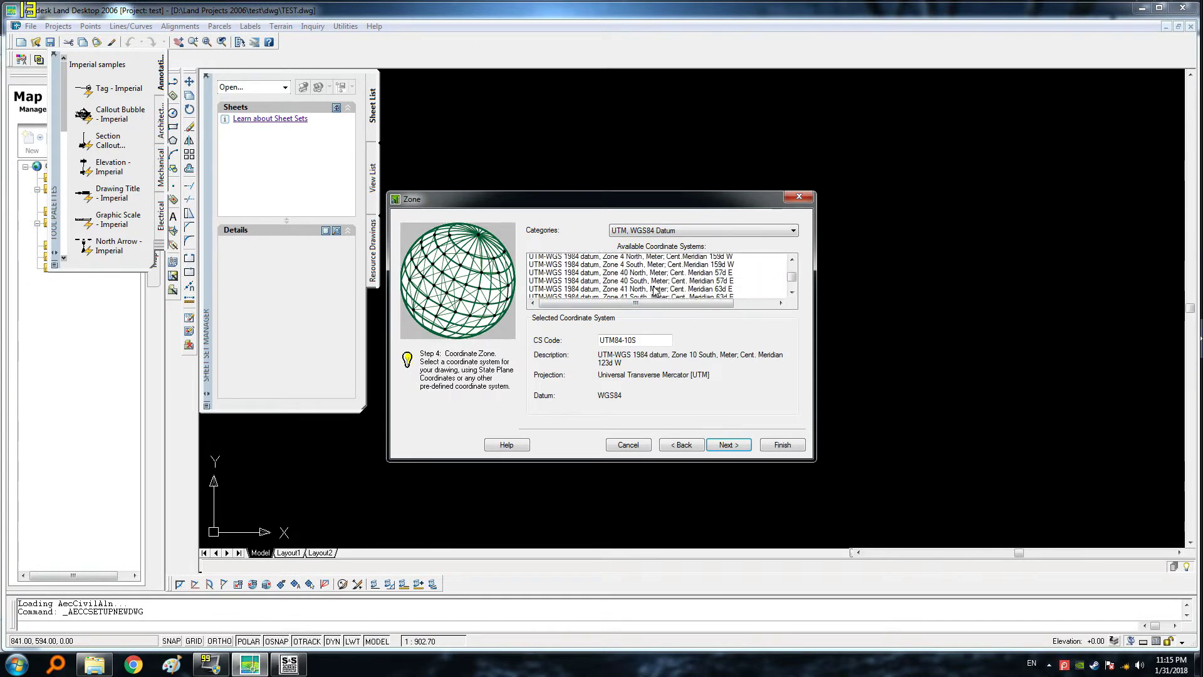
scroll(659, 287, up, 4)
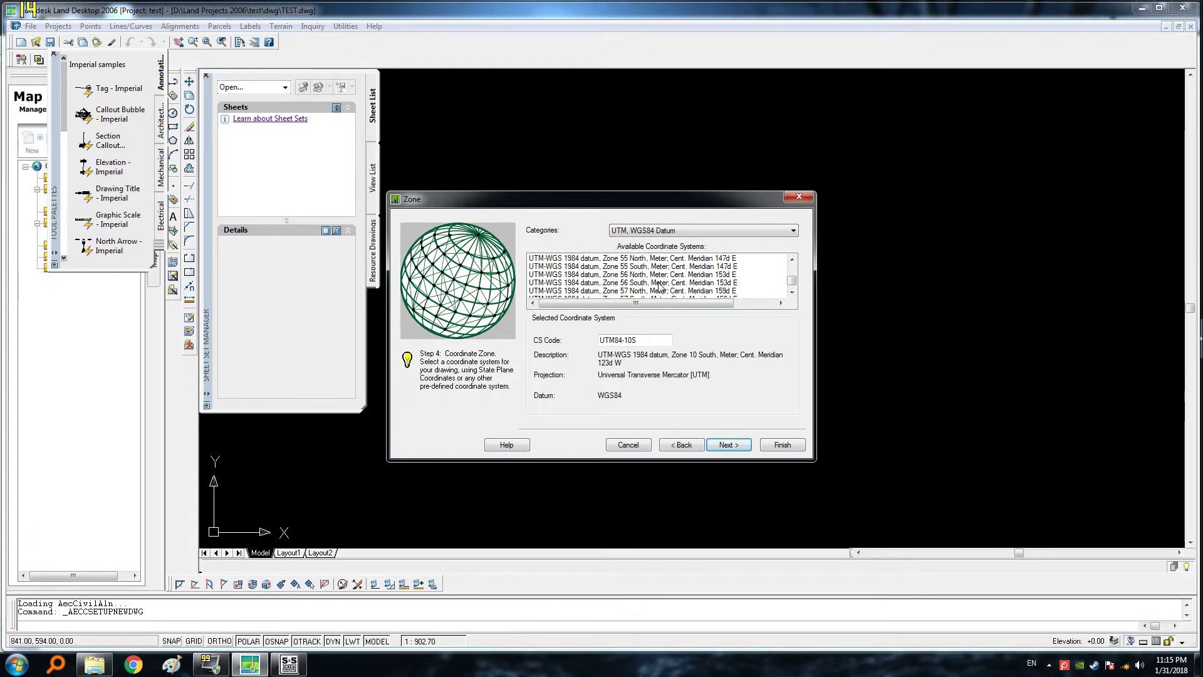
scroll(663, 287, up, 1)
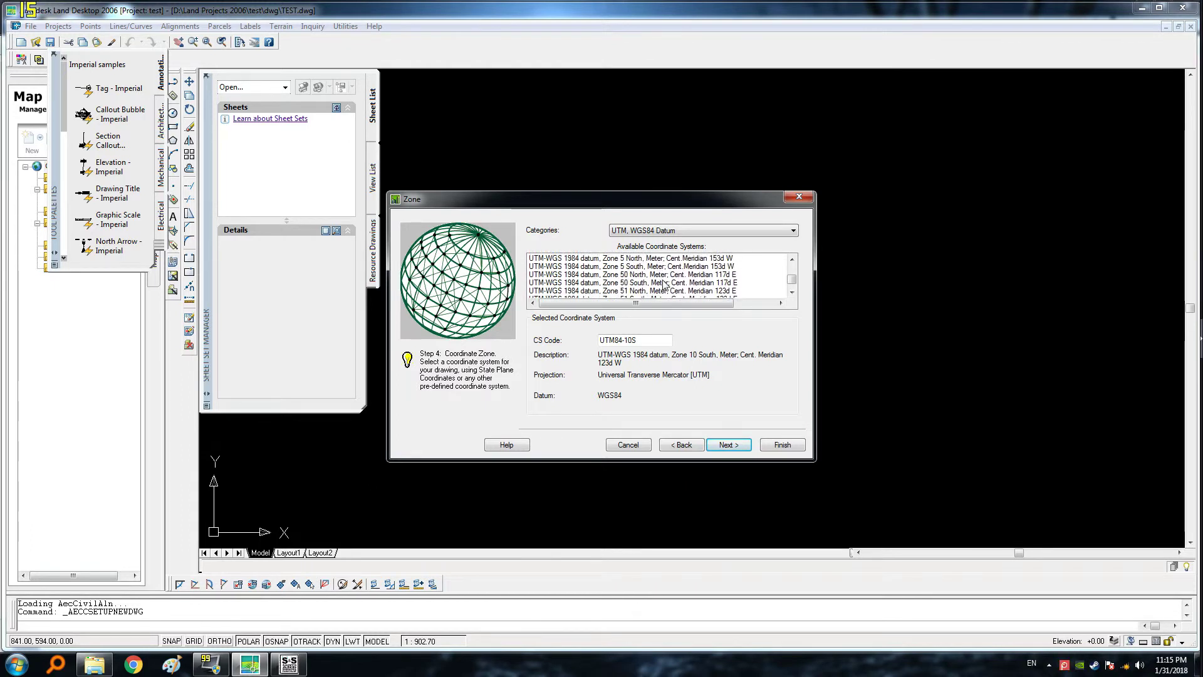
scroll(665, 286, up, 2)
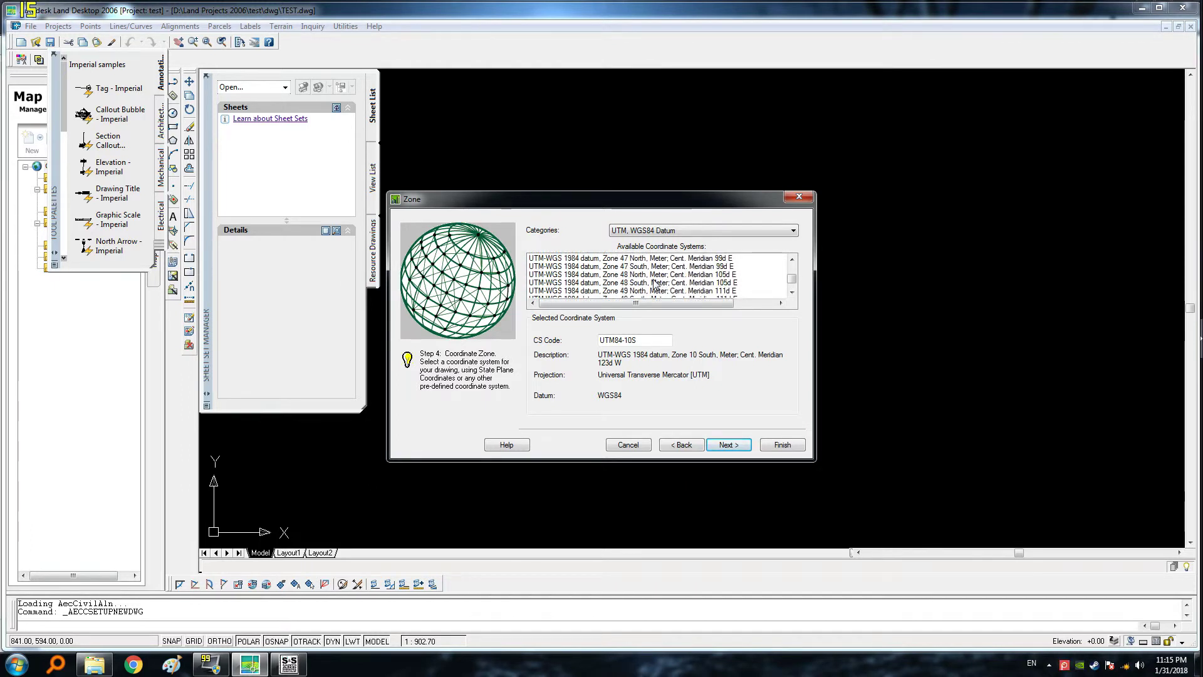
click(632, 276)
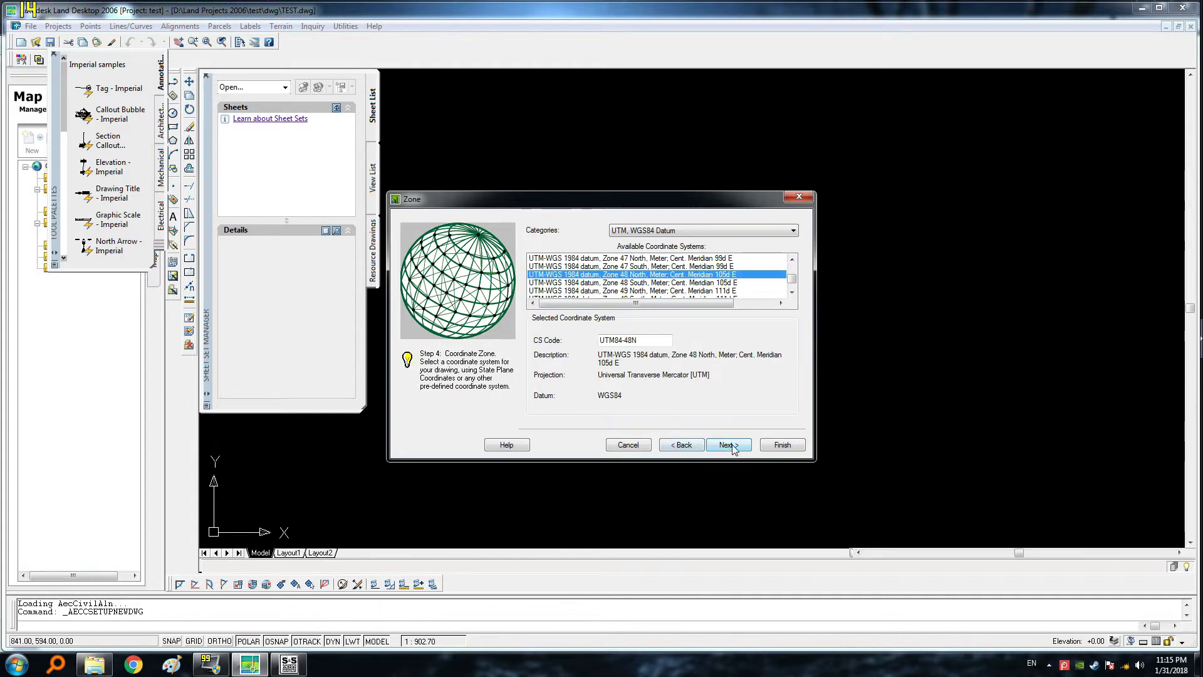
click(731, 445)
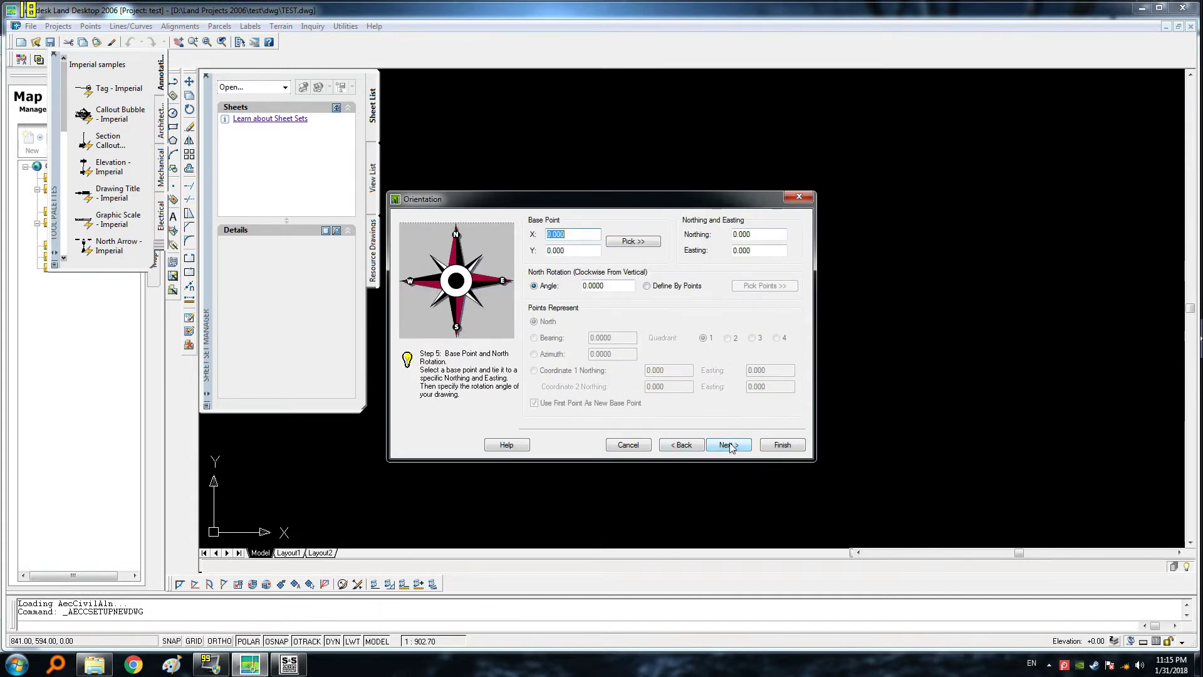
- Accept the default orientation, make 3MM the current text style and finish the drawing setup without a border or saved profile
click(731, 446)
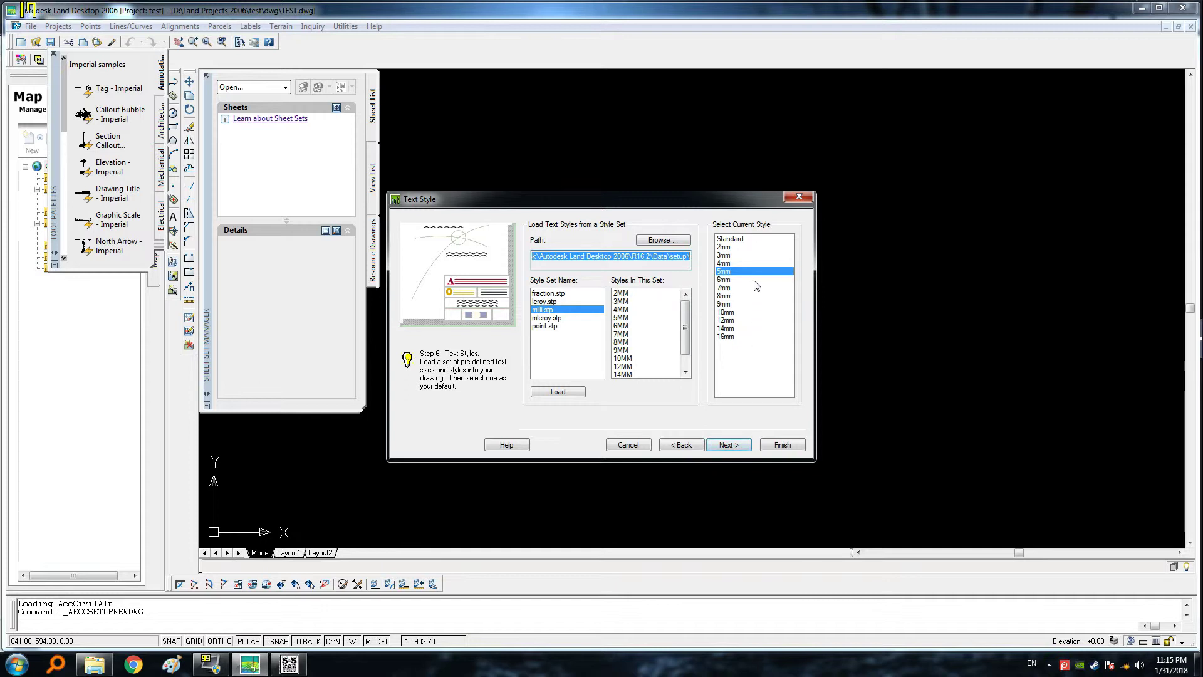
click(620, 301)
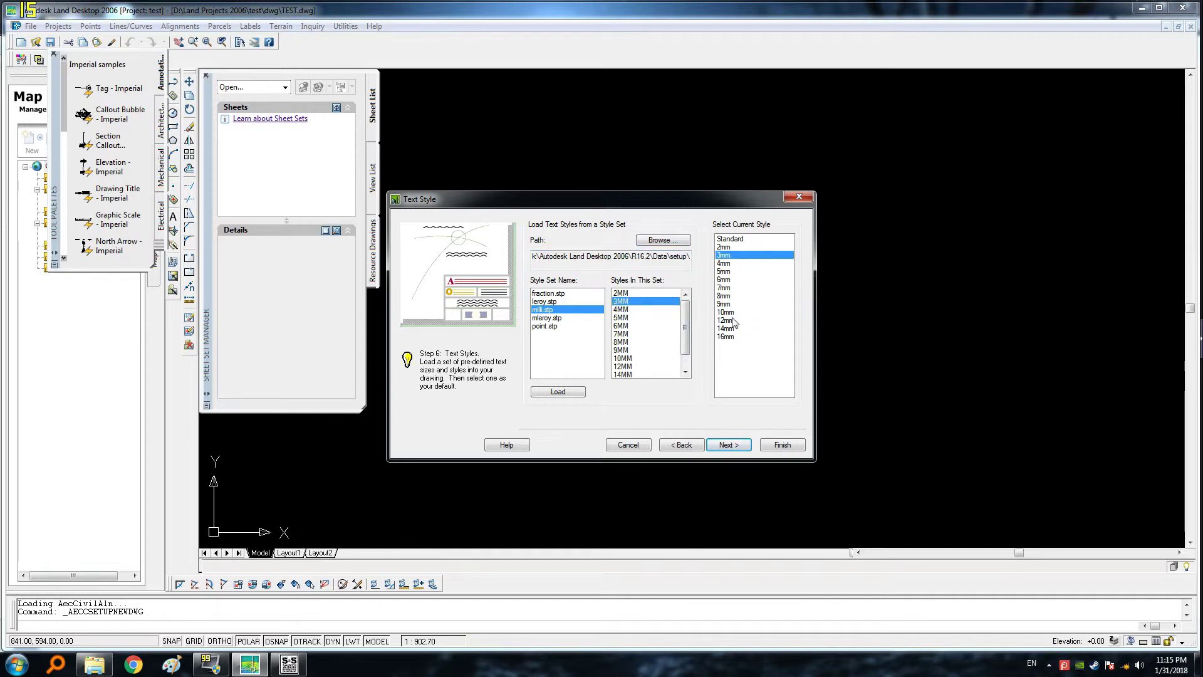
click(729, 446)
click(730, 446)
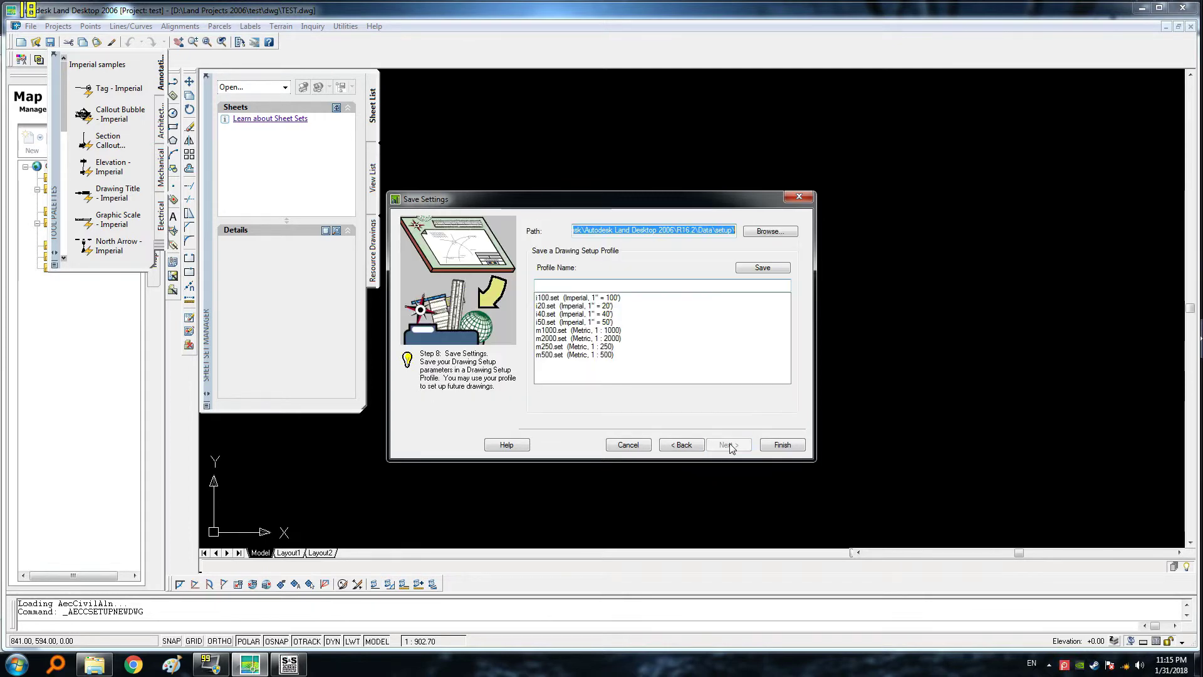
click(784, 445)
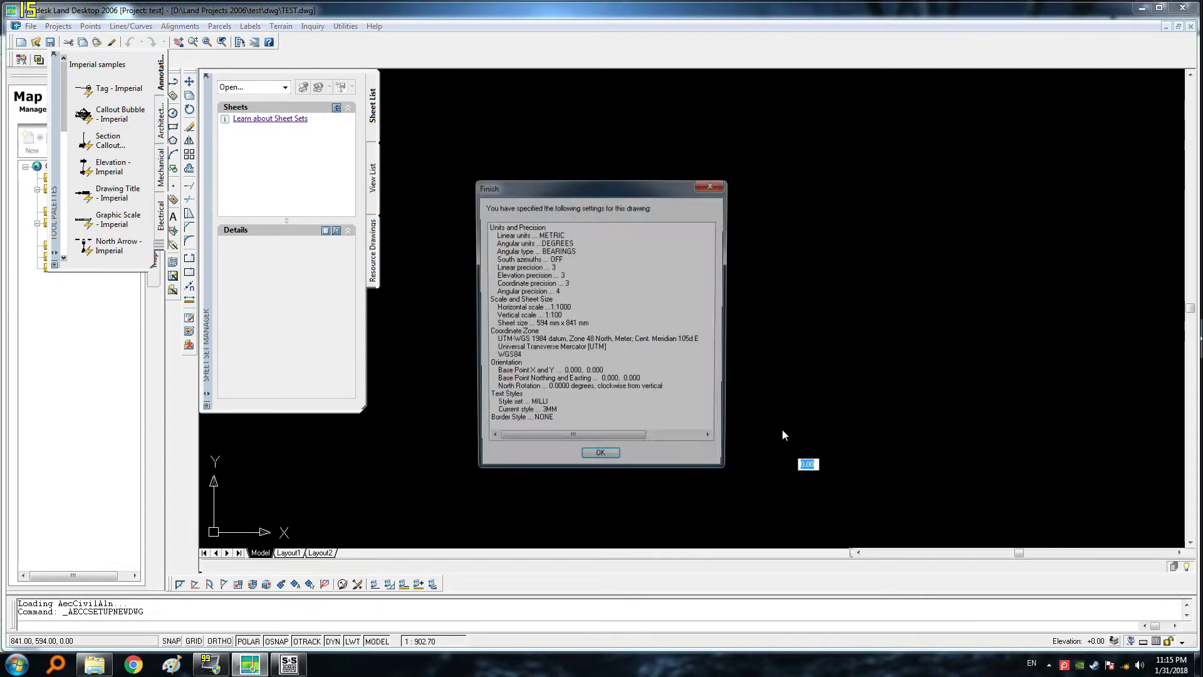
click(600, 459)
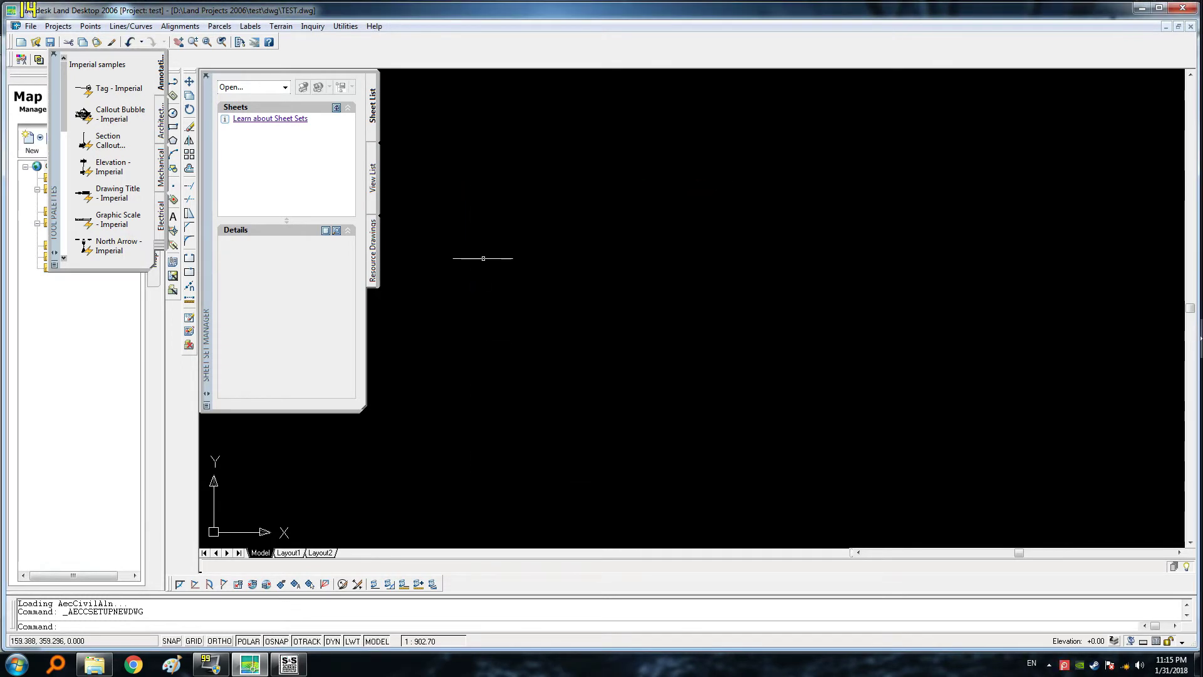
- Close the Sheet Set Manager and Tool Palettes, and maximize the program window
click(205, 76)
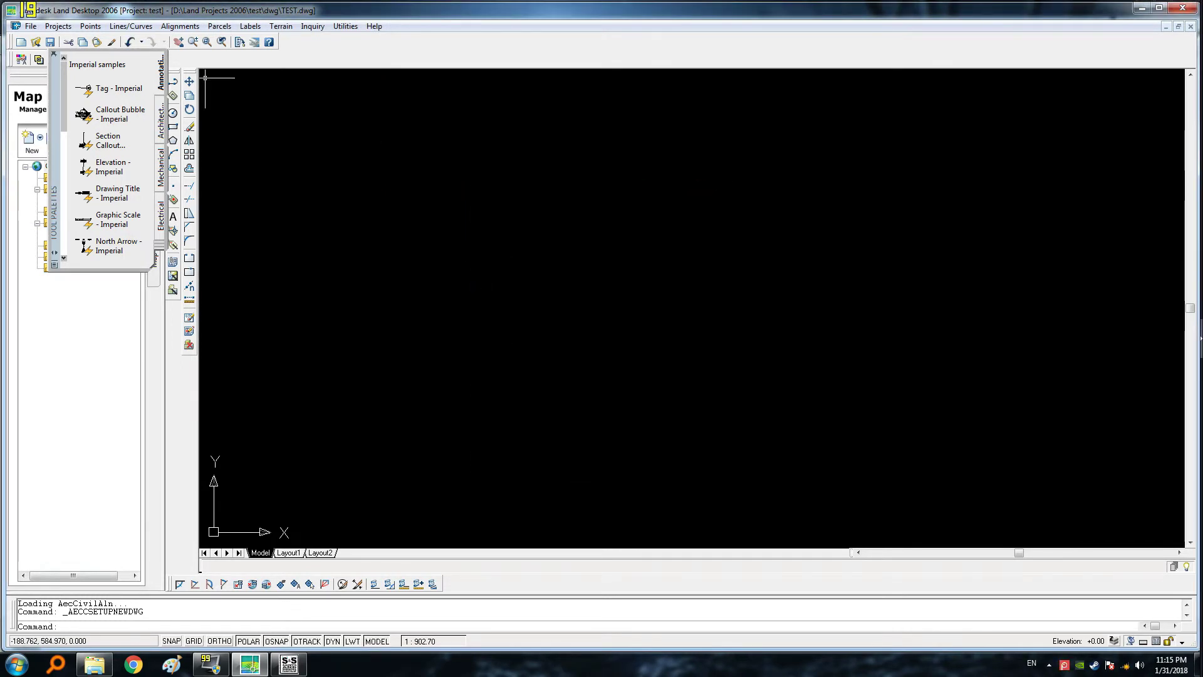
click(53, 54)
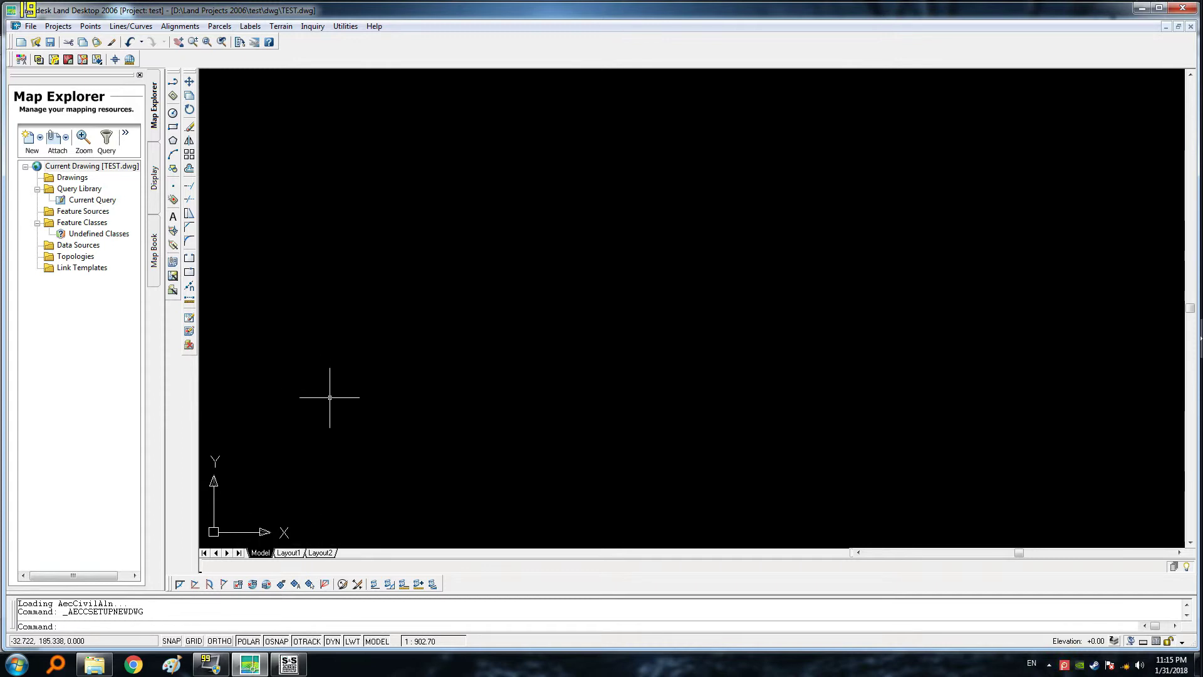
click(1159, 7)
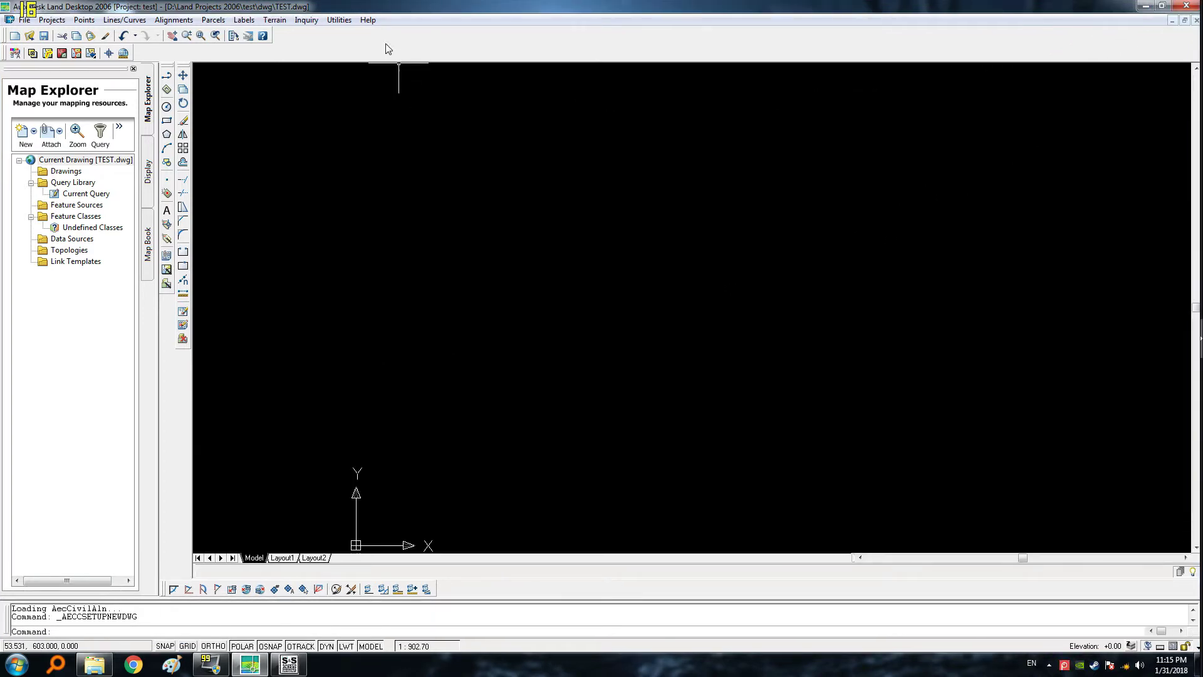
- Check the license and version information for Autodesk Land Desktop, and close it
click(368, 21)
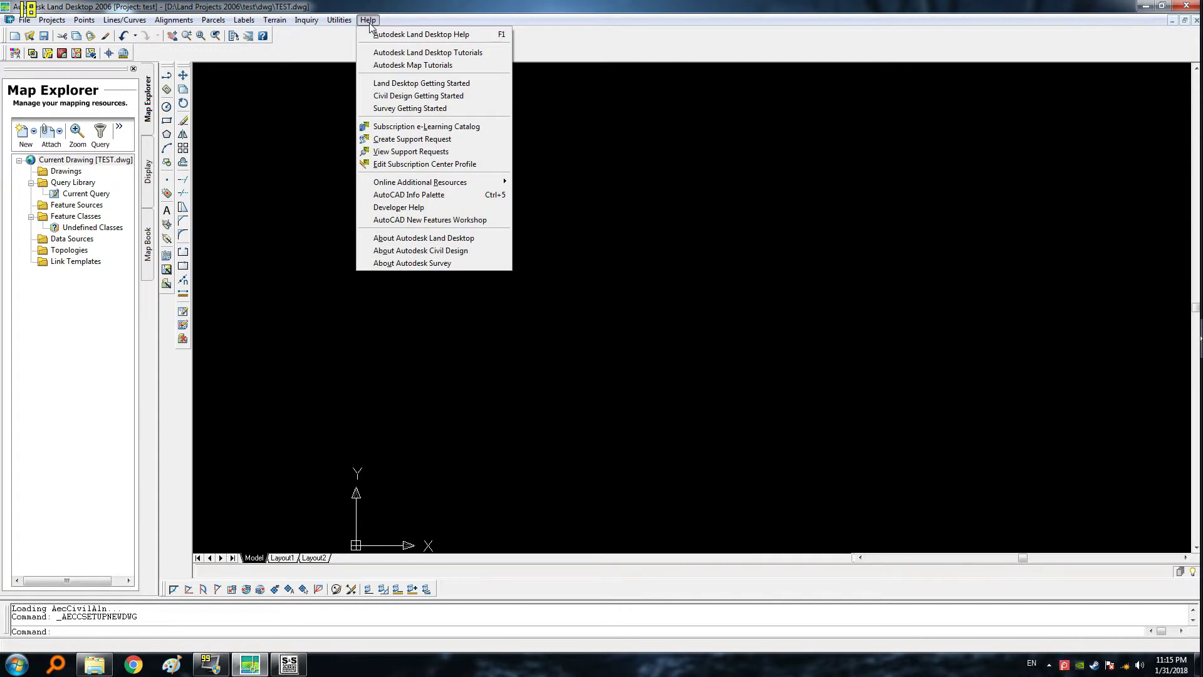
click(336, 355)
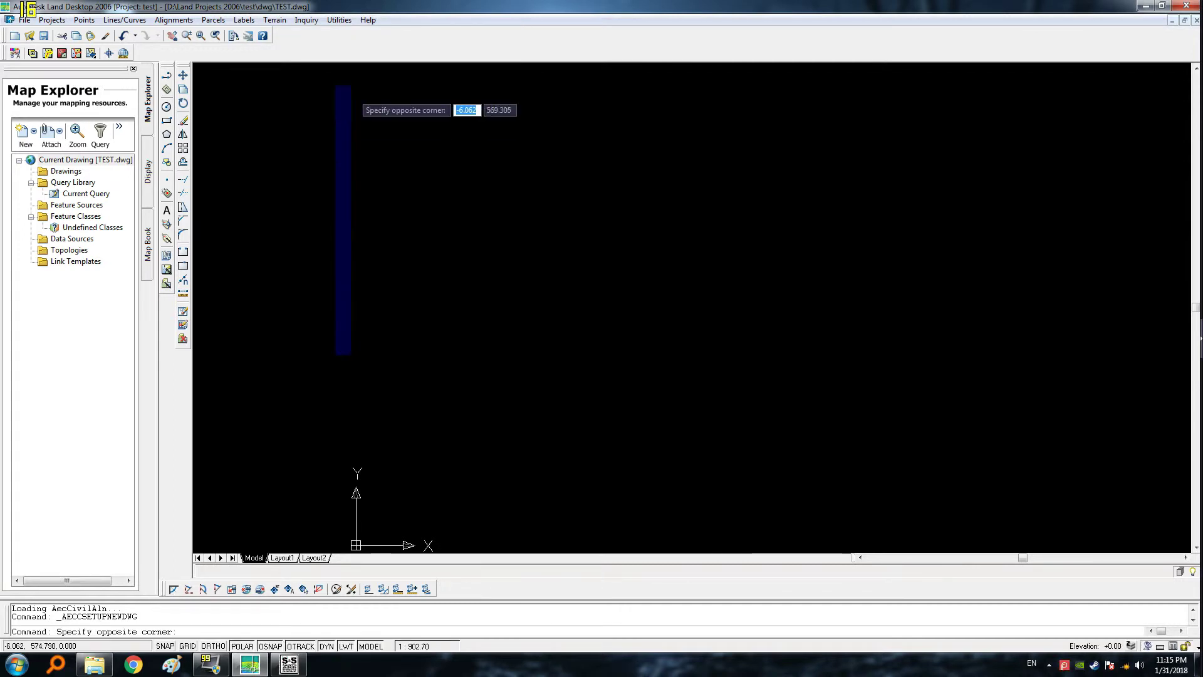
click(367, 20)
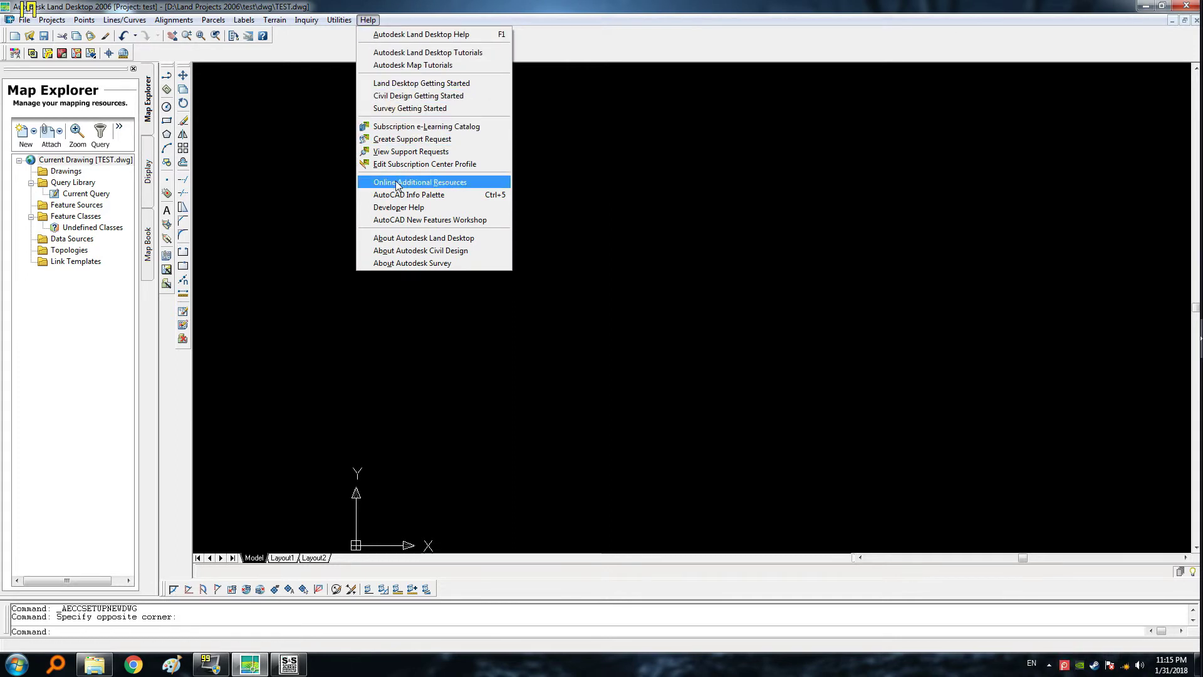
click(421, 240)
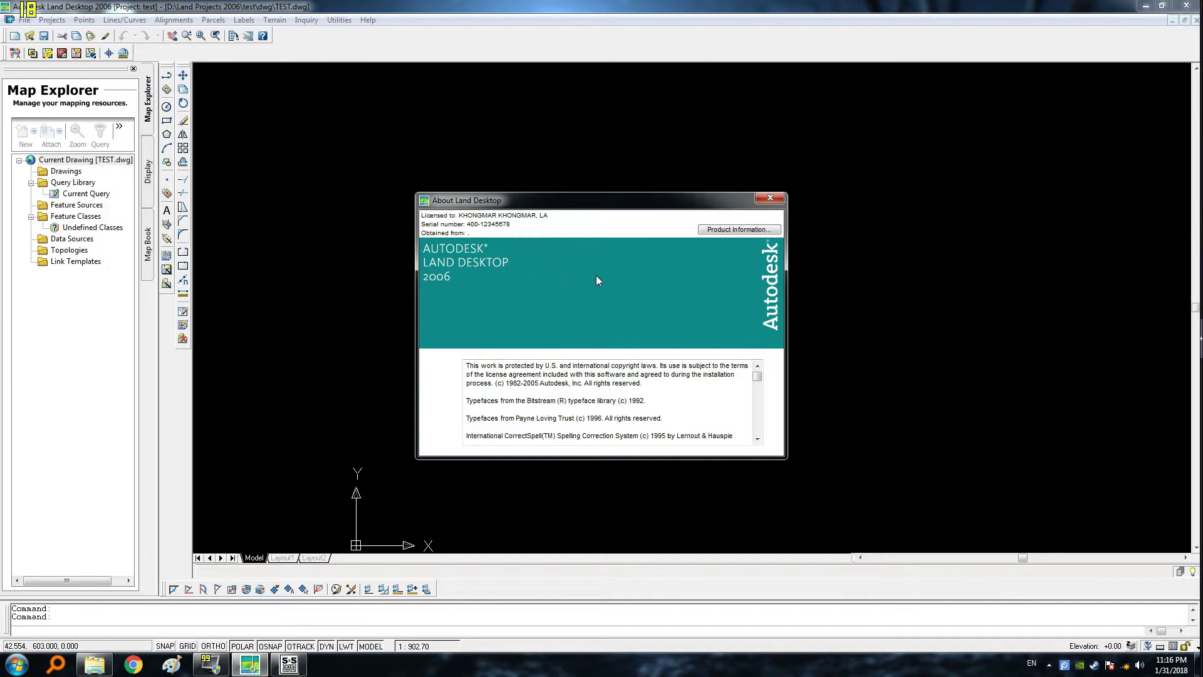
click(771, 198)
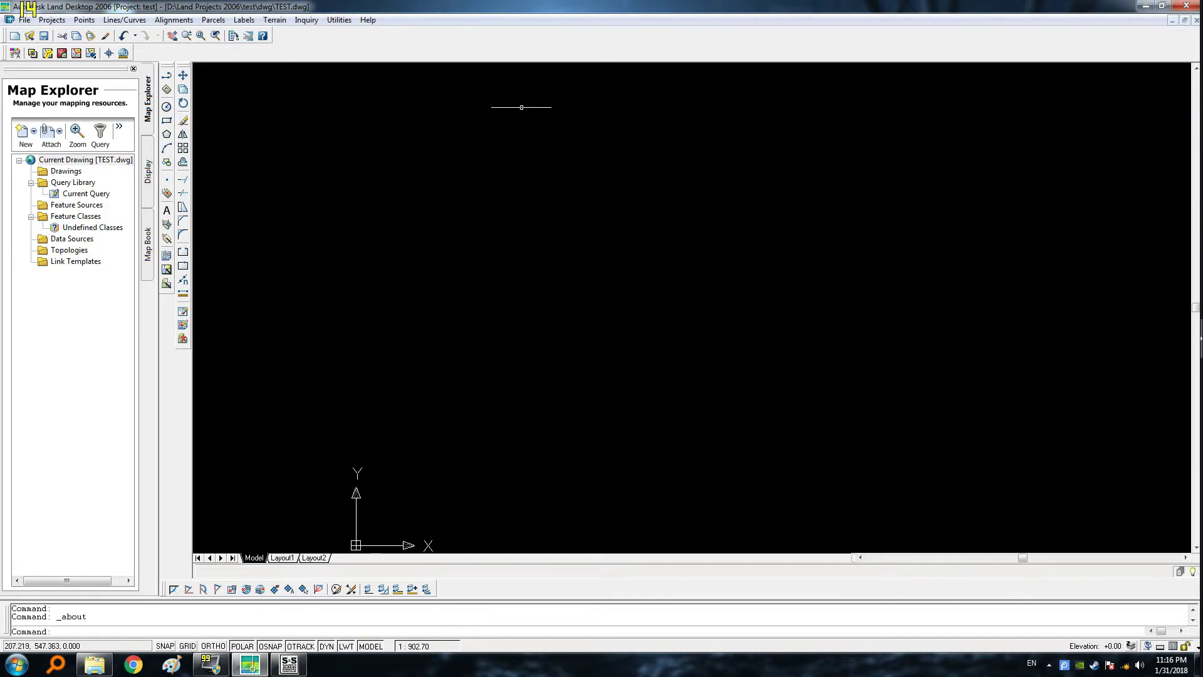
- Check the product information for Autodesk Civil Design, and request the same information for Autodesk Survey
click(367, 20)
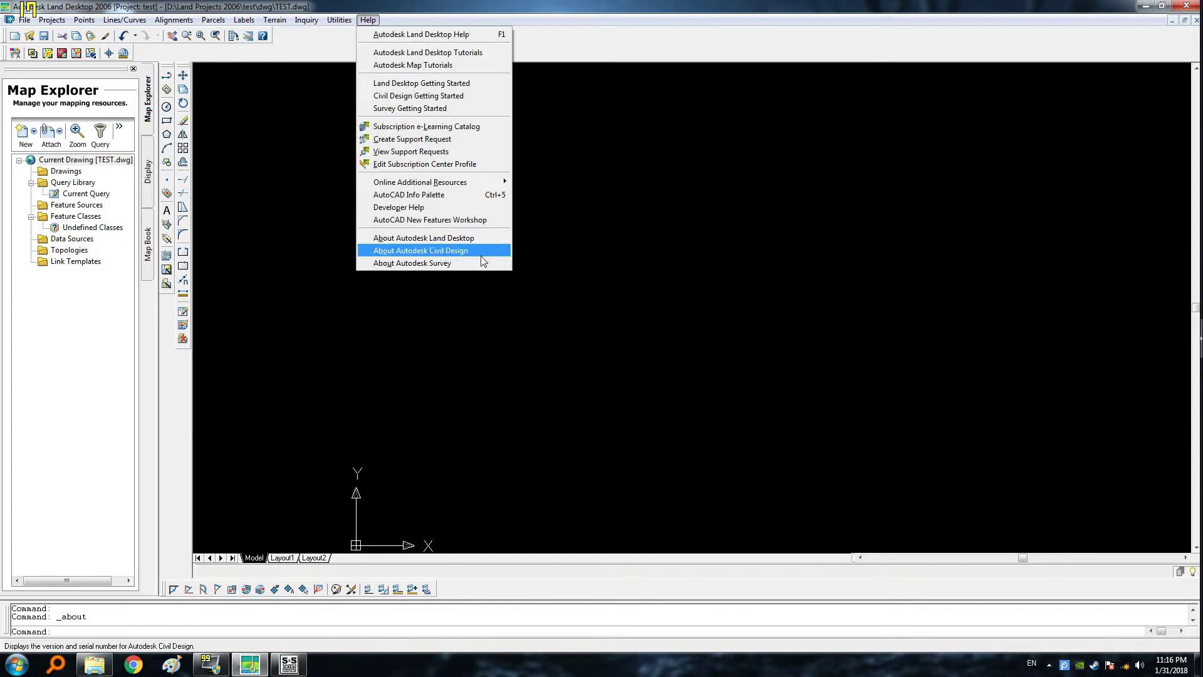
click(448, 250)
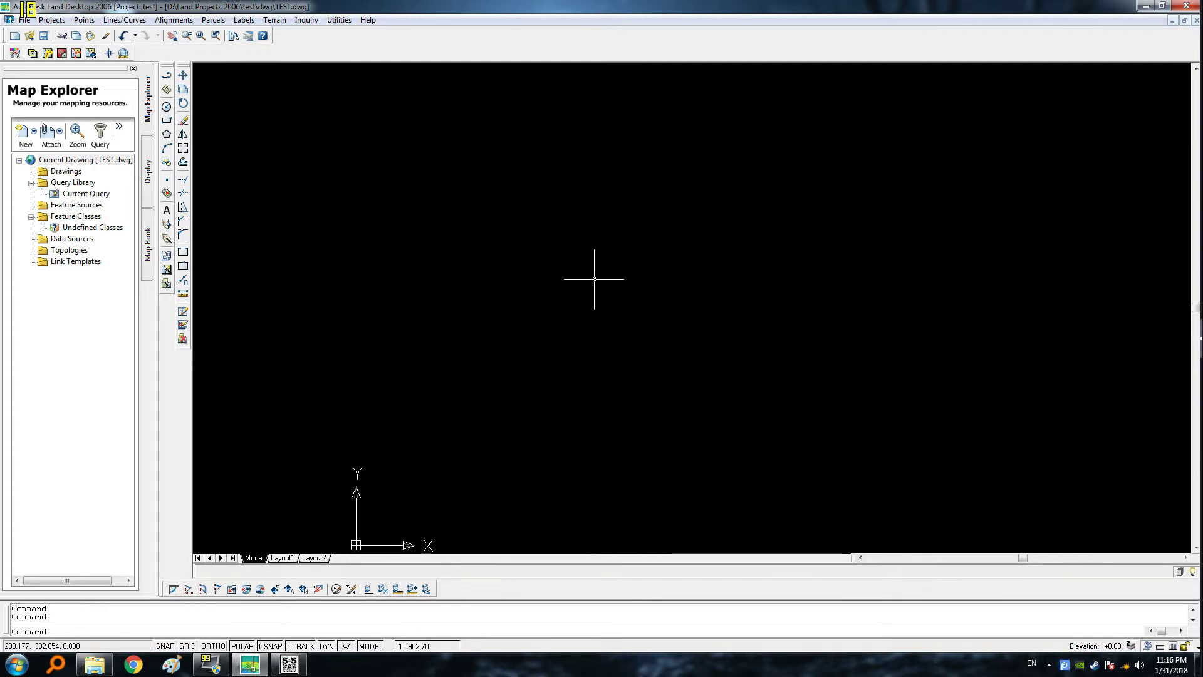
click(368, 21)
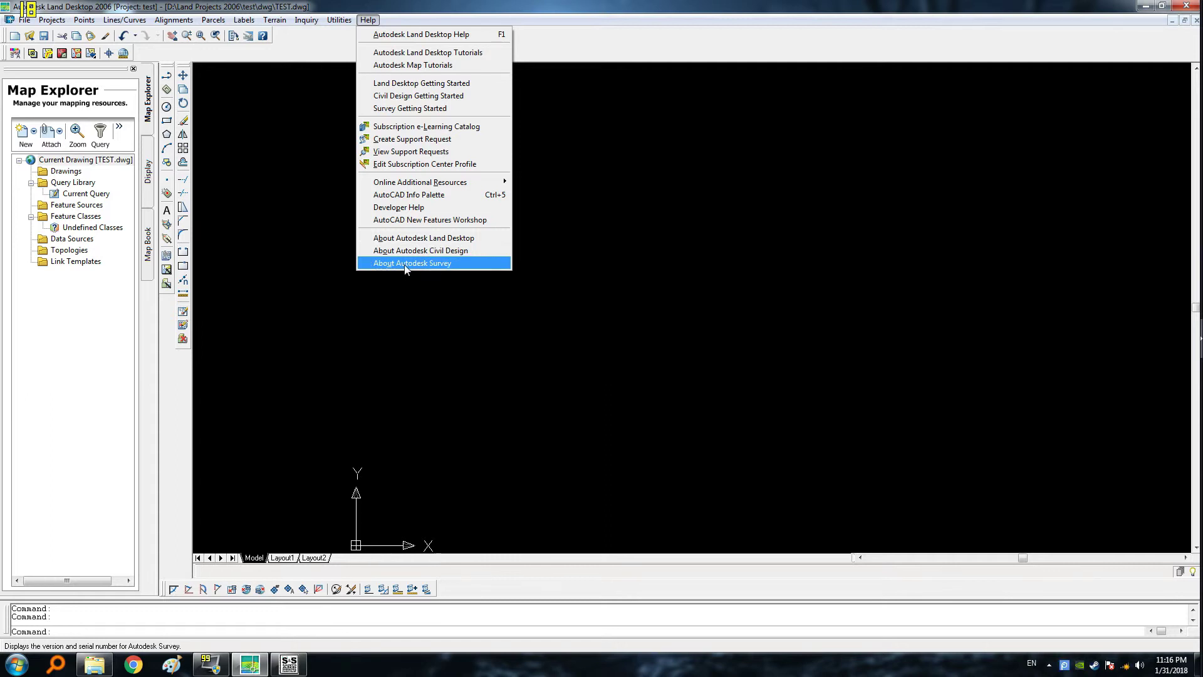
click(437, 263)
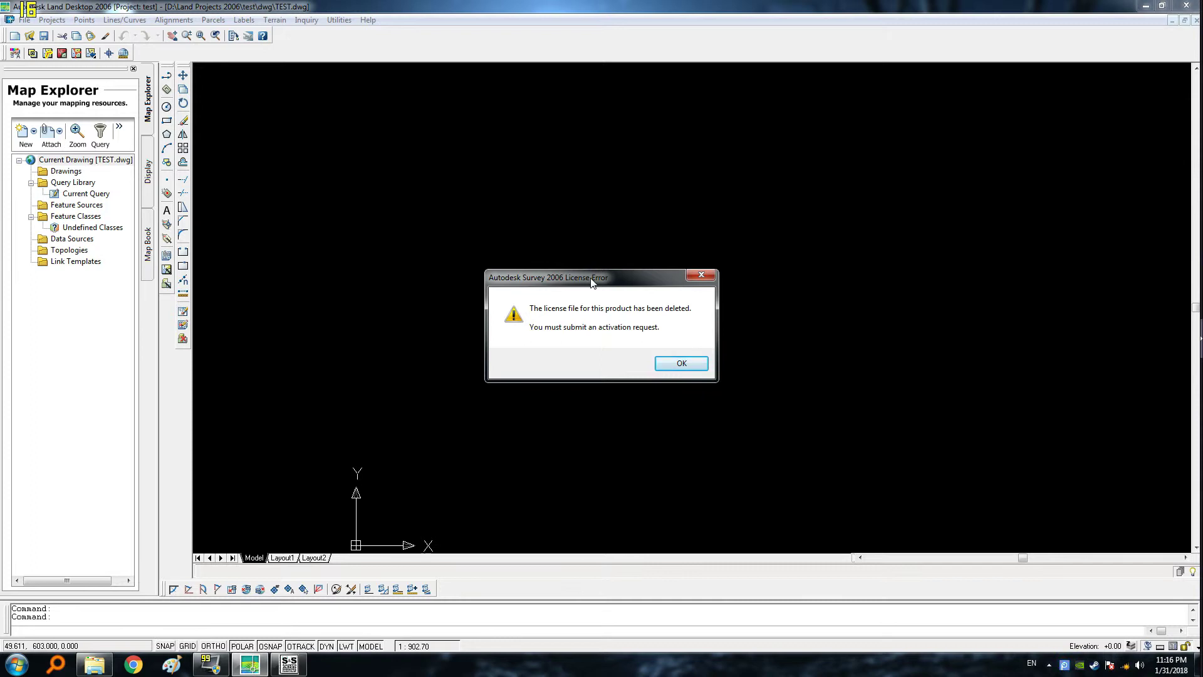
- Dismiss the Autodesk Survey 2006 license error and start the product activation
drag(592, 282, 576, 230)
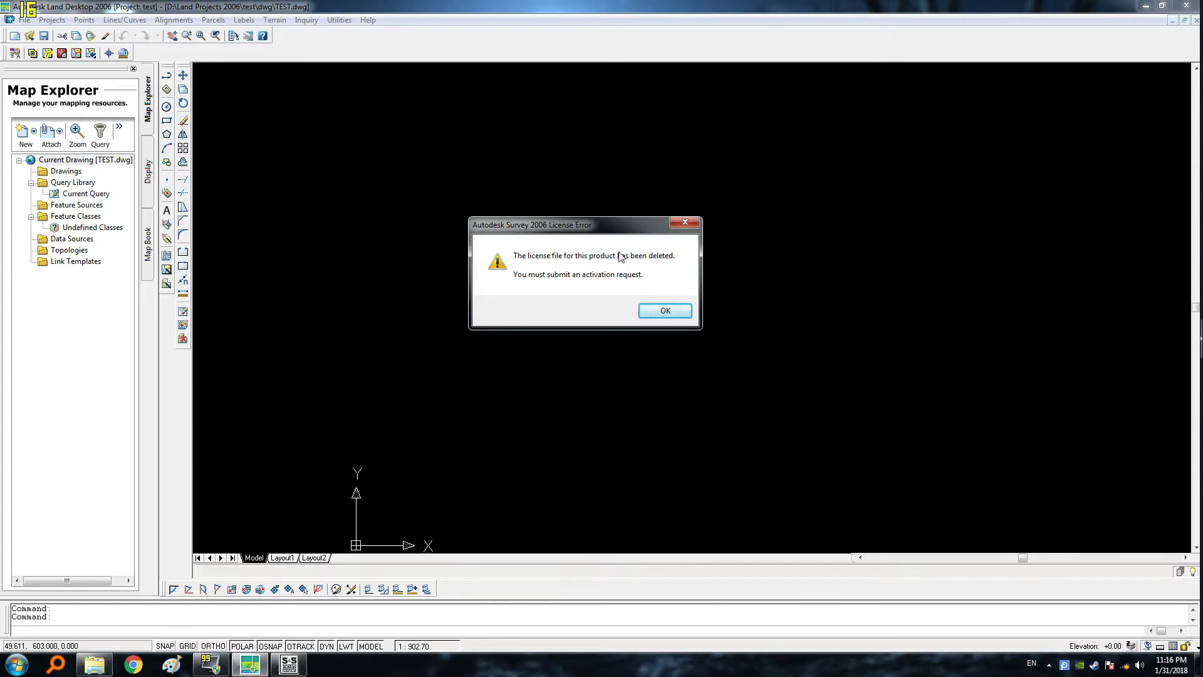
drag(591, 230, 581, 203)
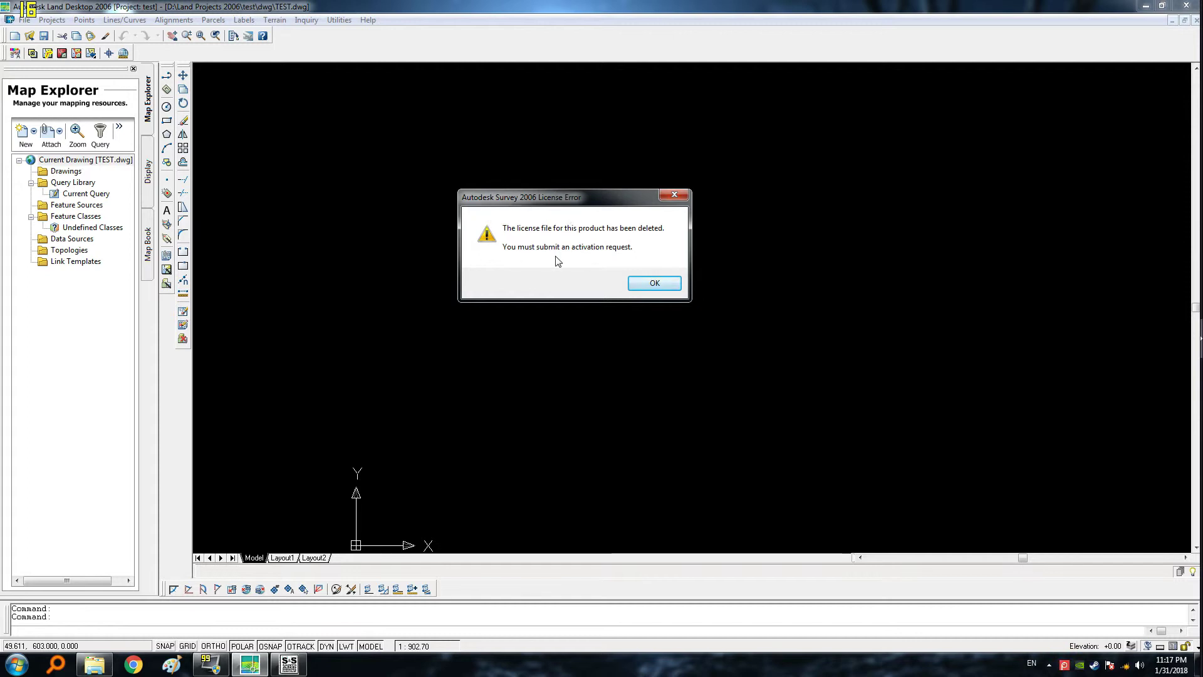
click(657, 283)
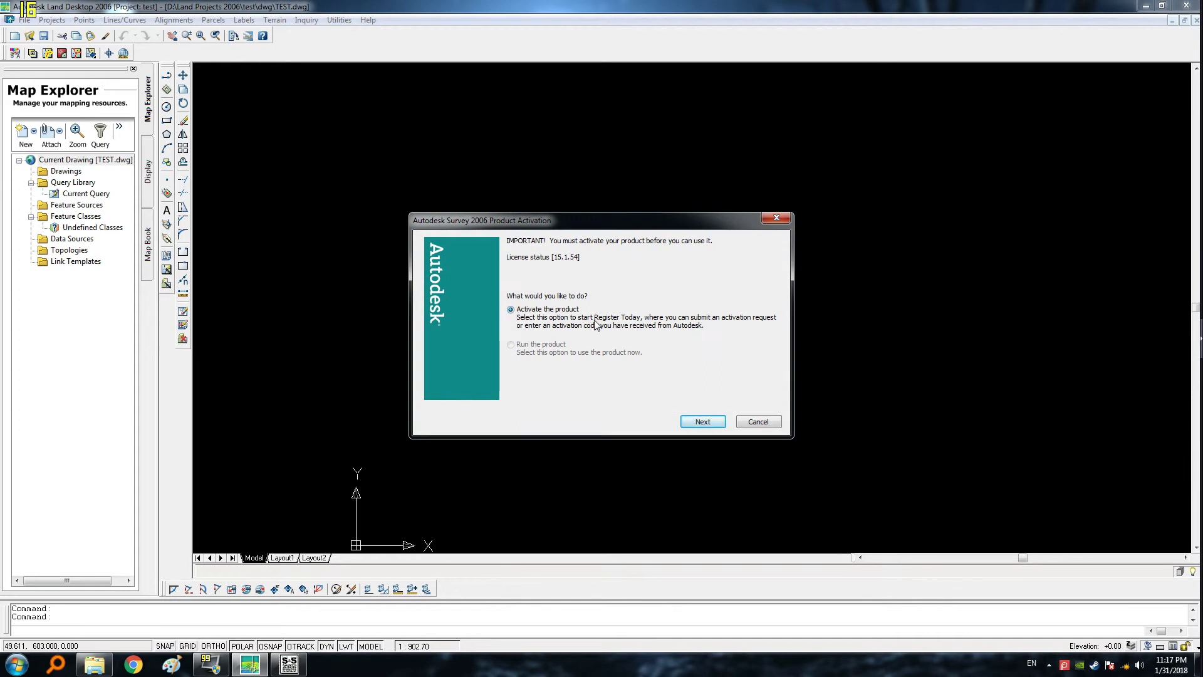
click(684, 422)
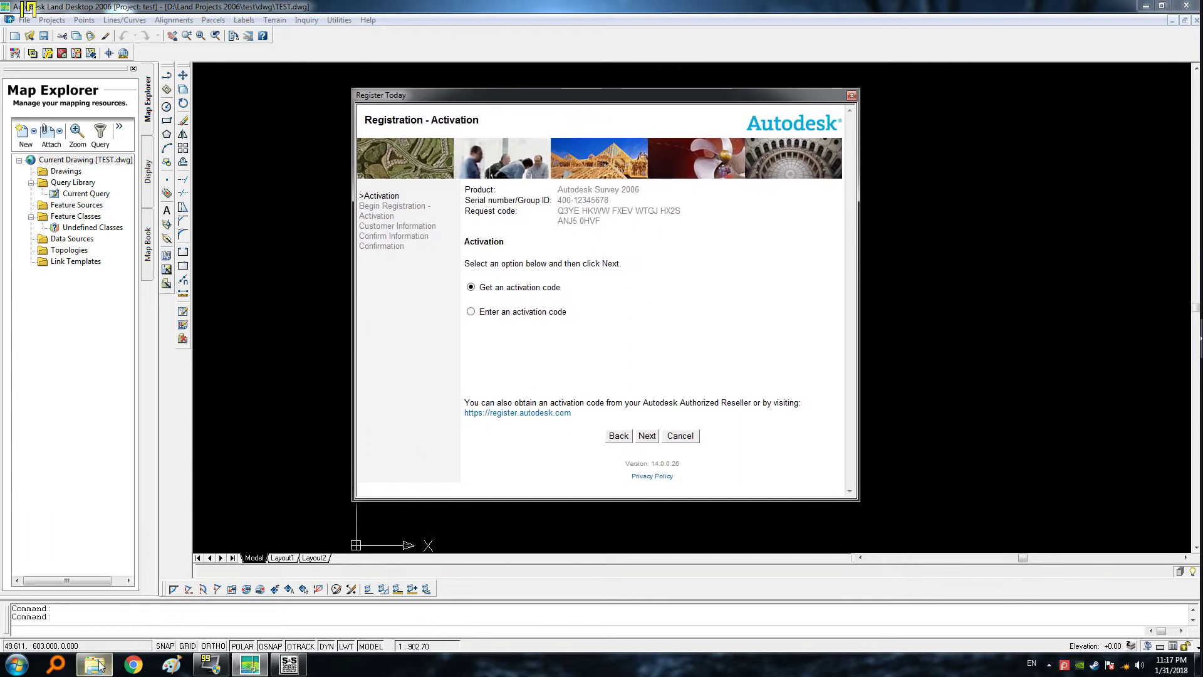
- Switch to the file explorer and launch the keygen application from the keygen subfolder of Autodesk Survey 2006
mouse_move(97, 670)
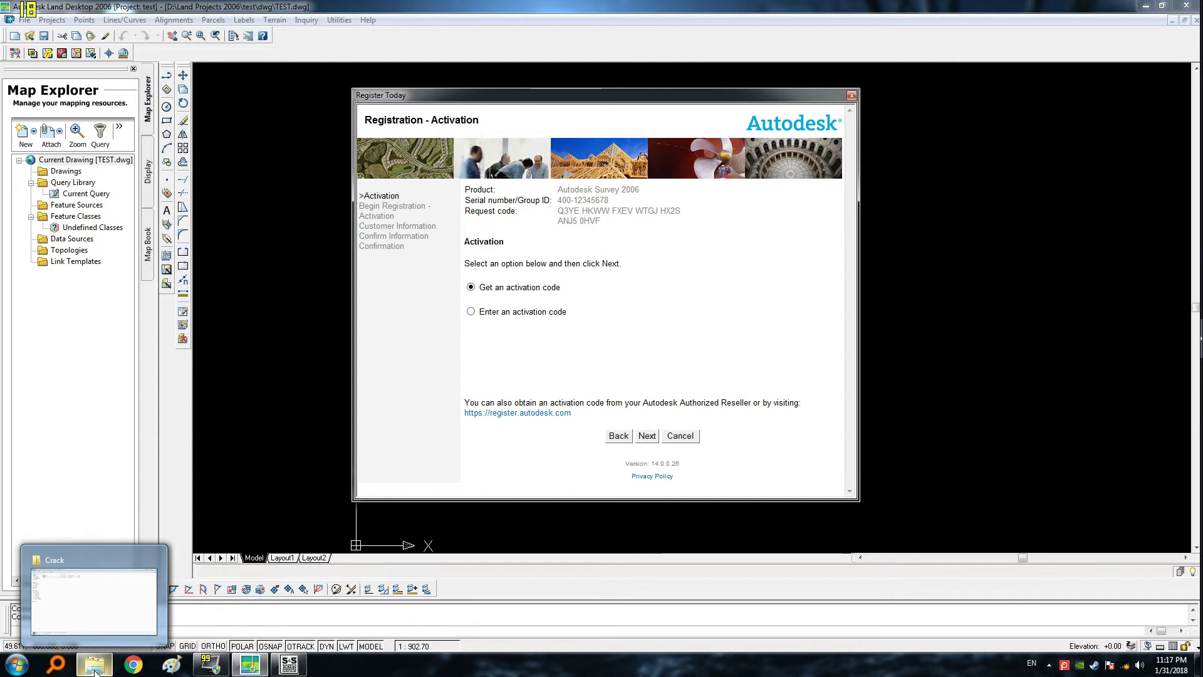
click(94, 669)
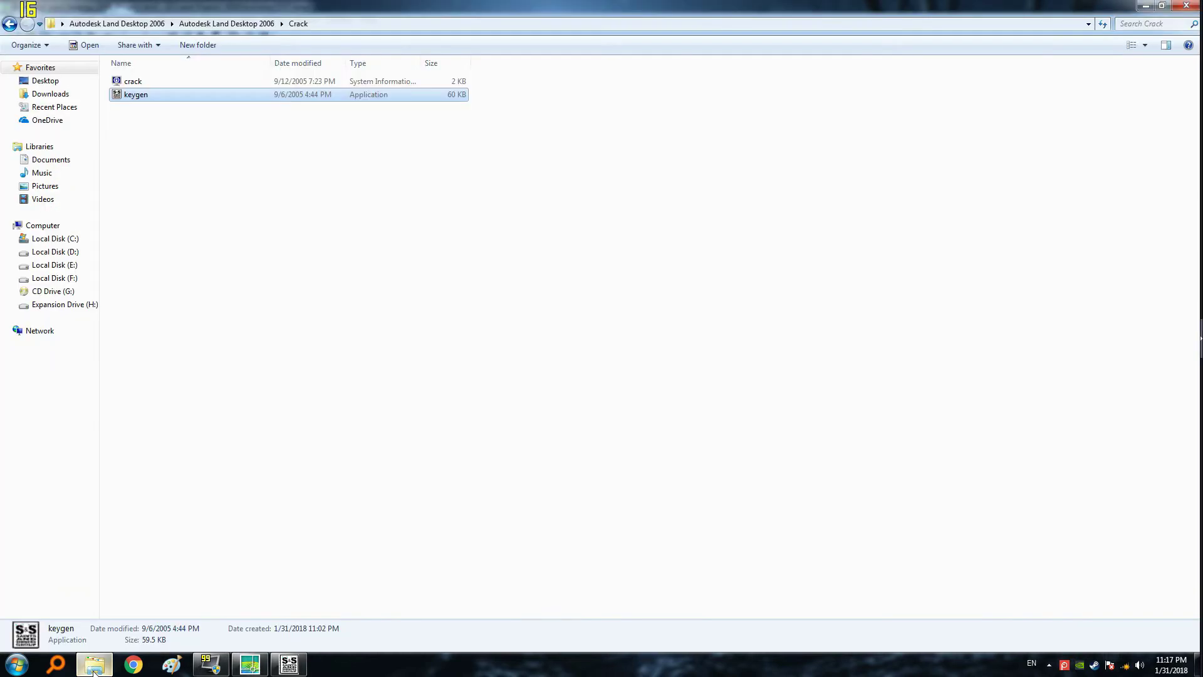
click(146, 24)
click(209, 231)
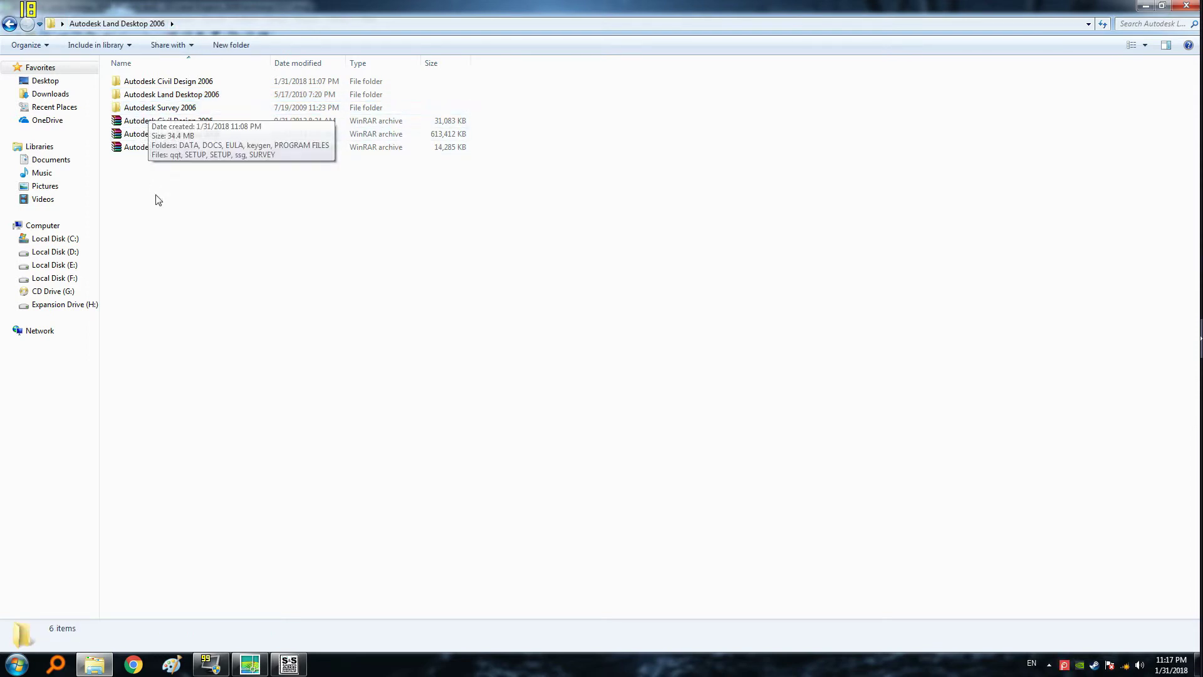
double_click(157, 111)
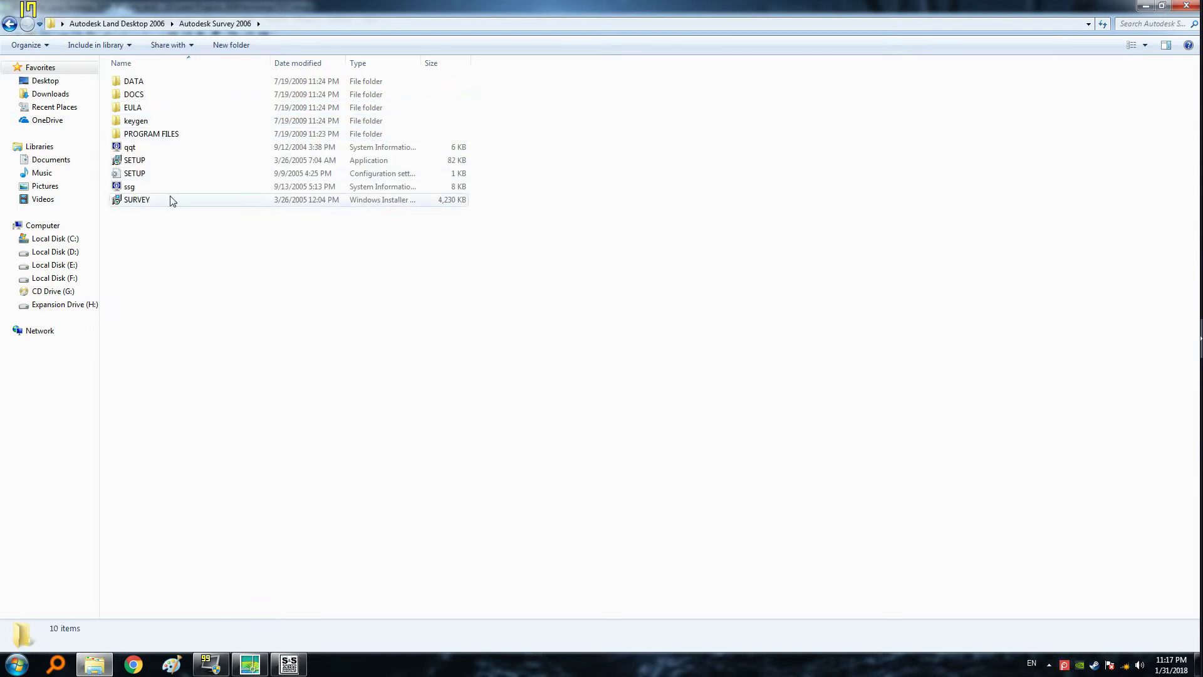
double_click(132, 122)
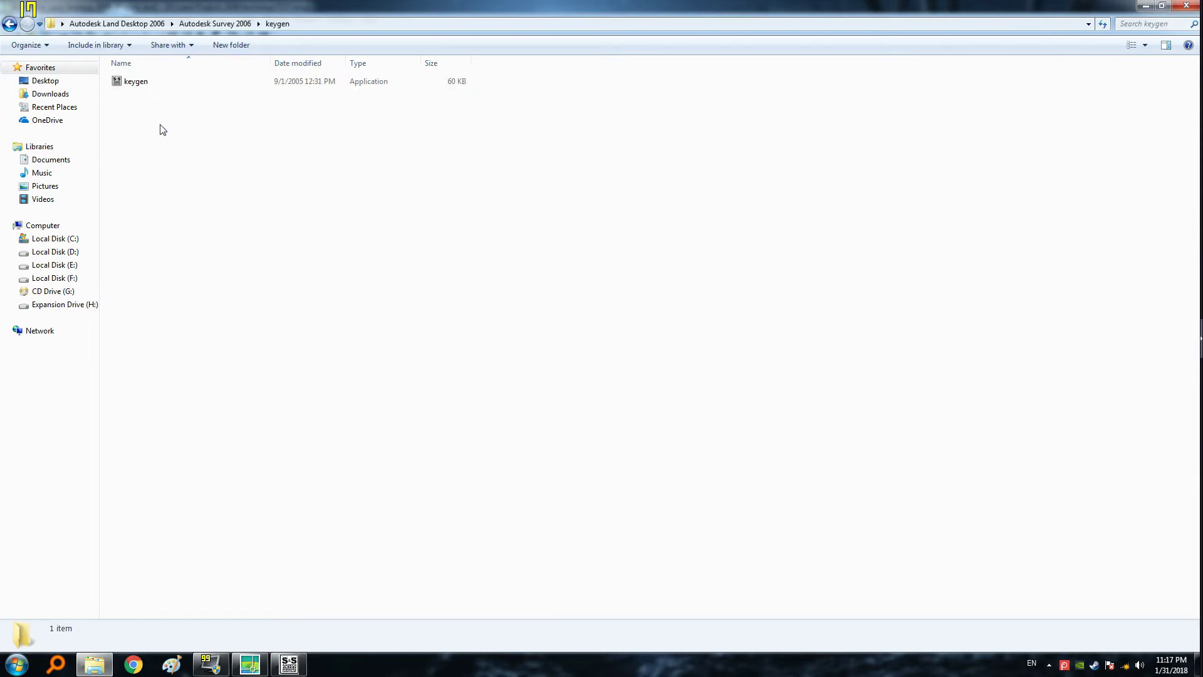
click(142, 87)
double_click(142, 87)
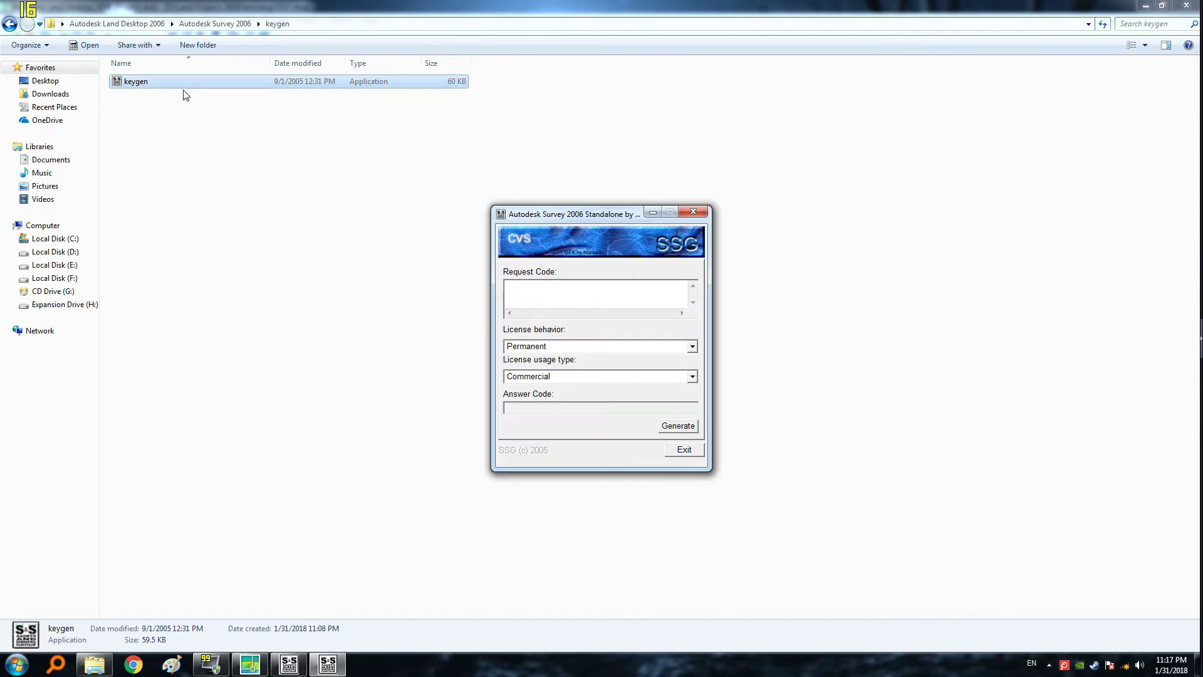
drag(562, 220, 863, 207)
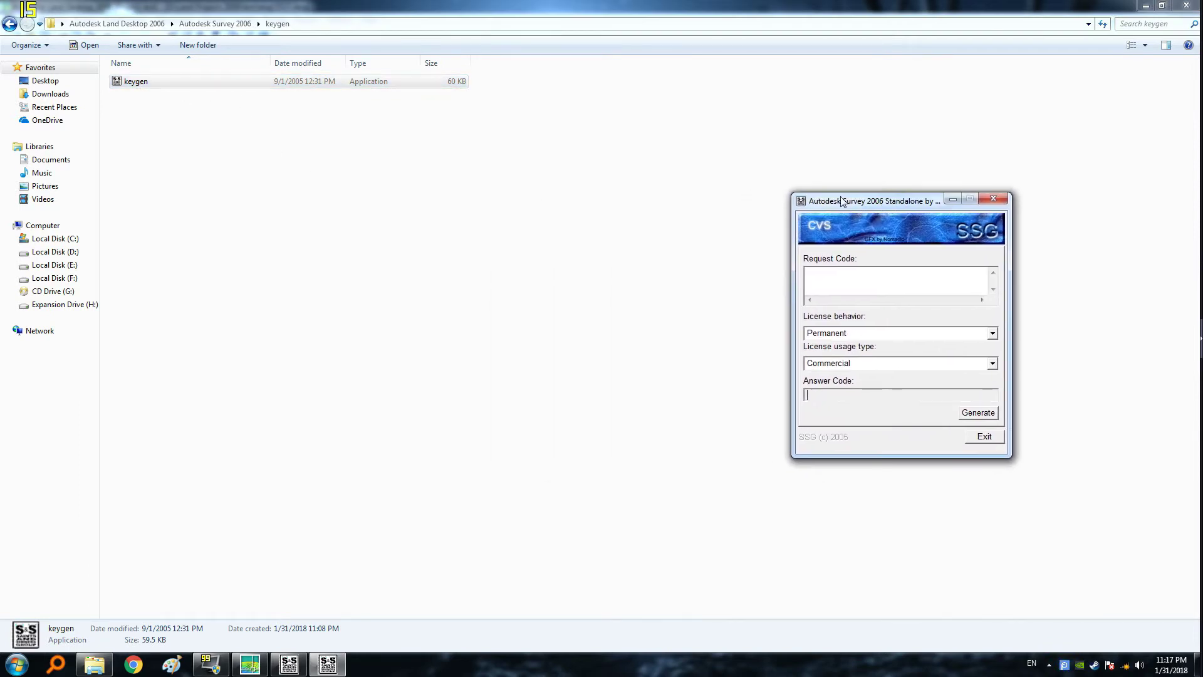
- Copy the request code from the Autodesk Survey 2006 registration and bring the Survey keygen to the front
click(250, 666)
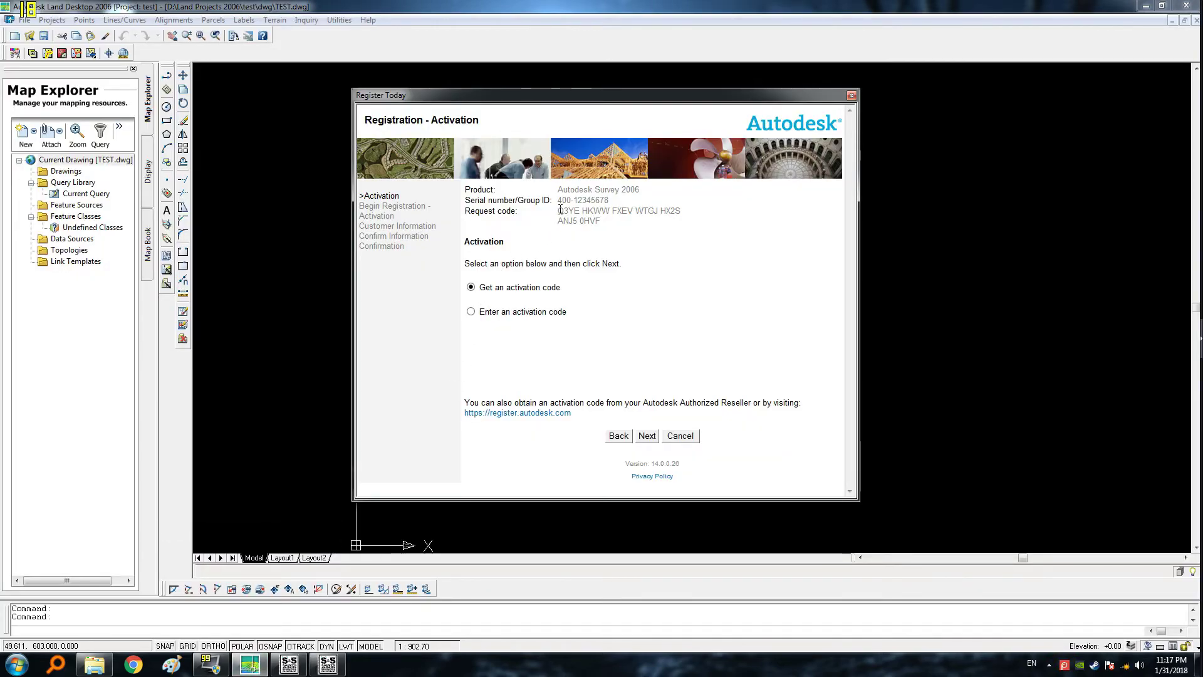
drag(558, 207, 601, 221)
key(ctrl+c)
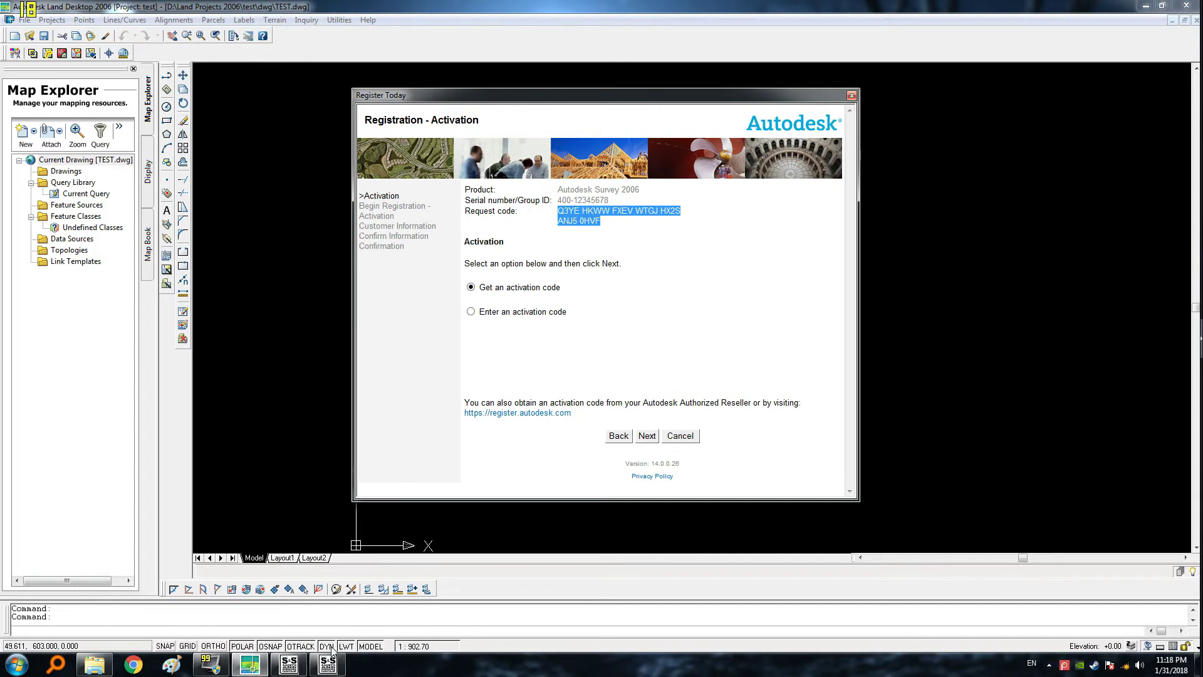
mouse_move(327, 665)
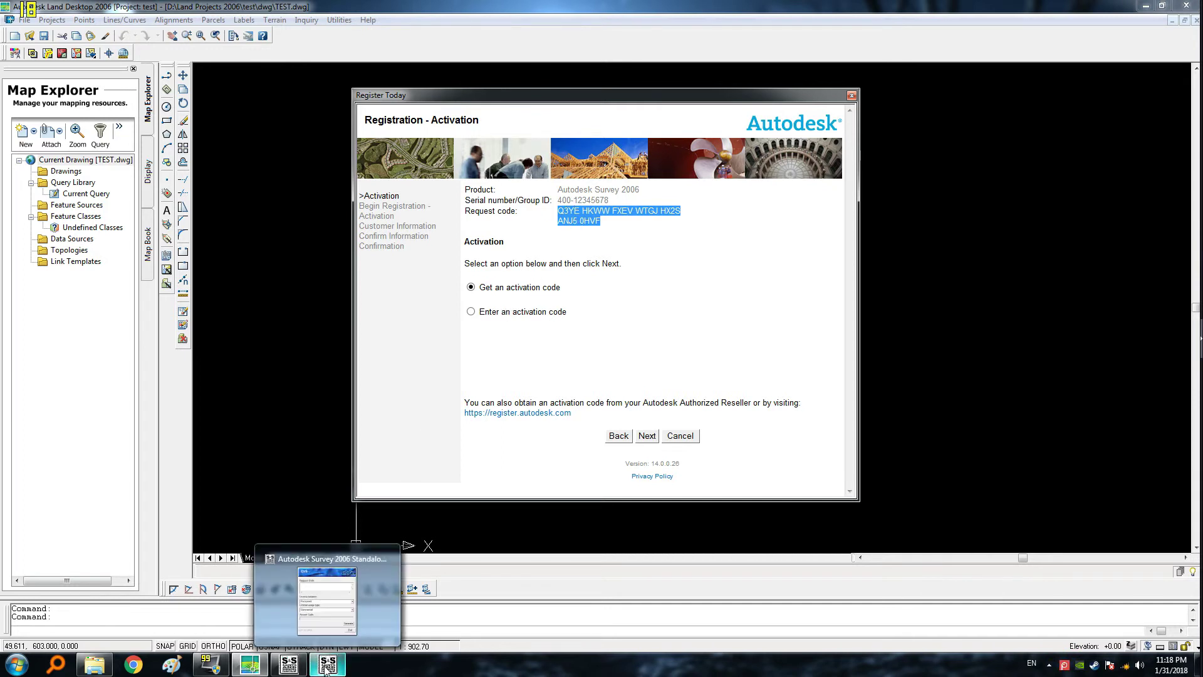
click(326, 667)
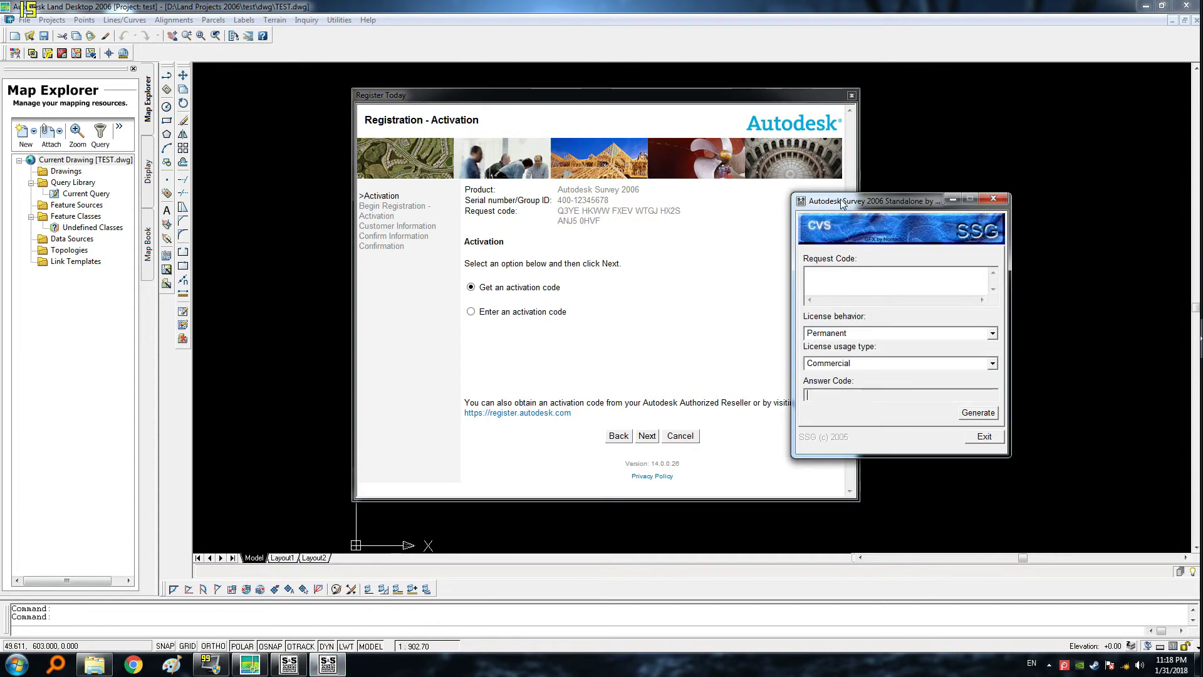
- Close the leftover keygen window for Autodesk Land Desktop 2006
click(289, 664)
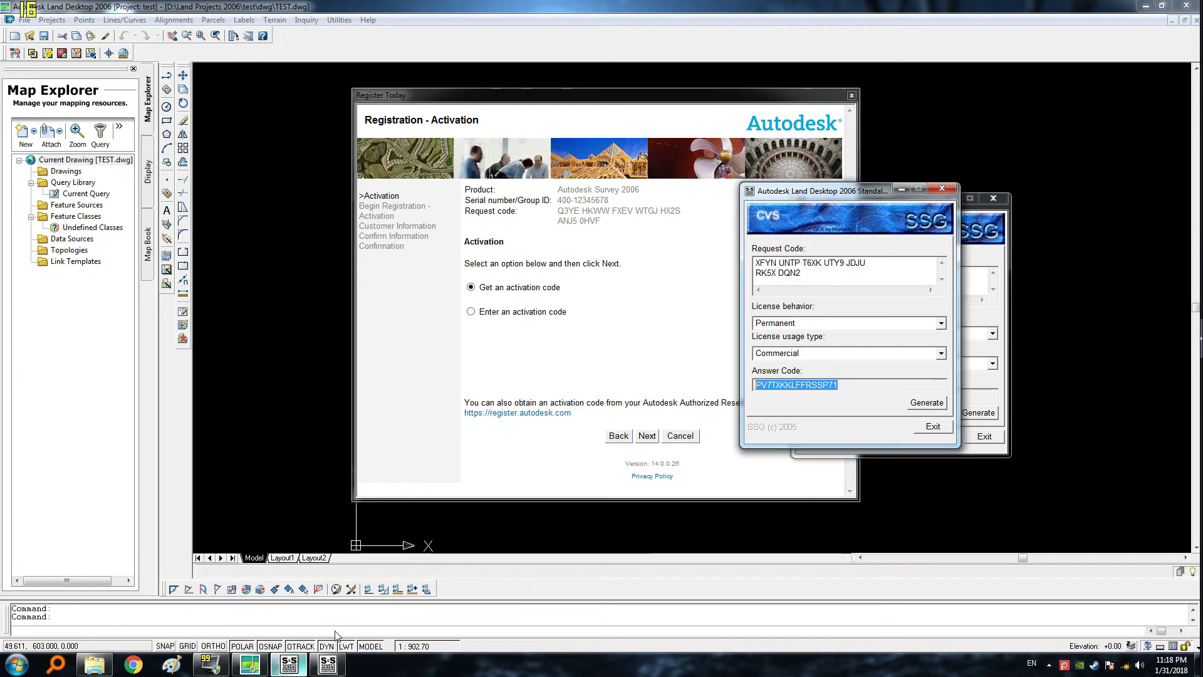
drag(883, 191, 649, 164)
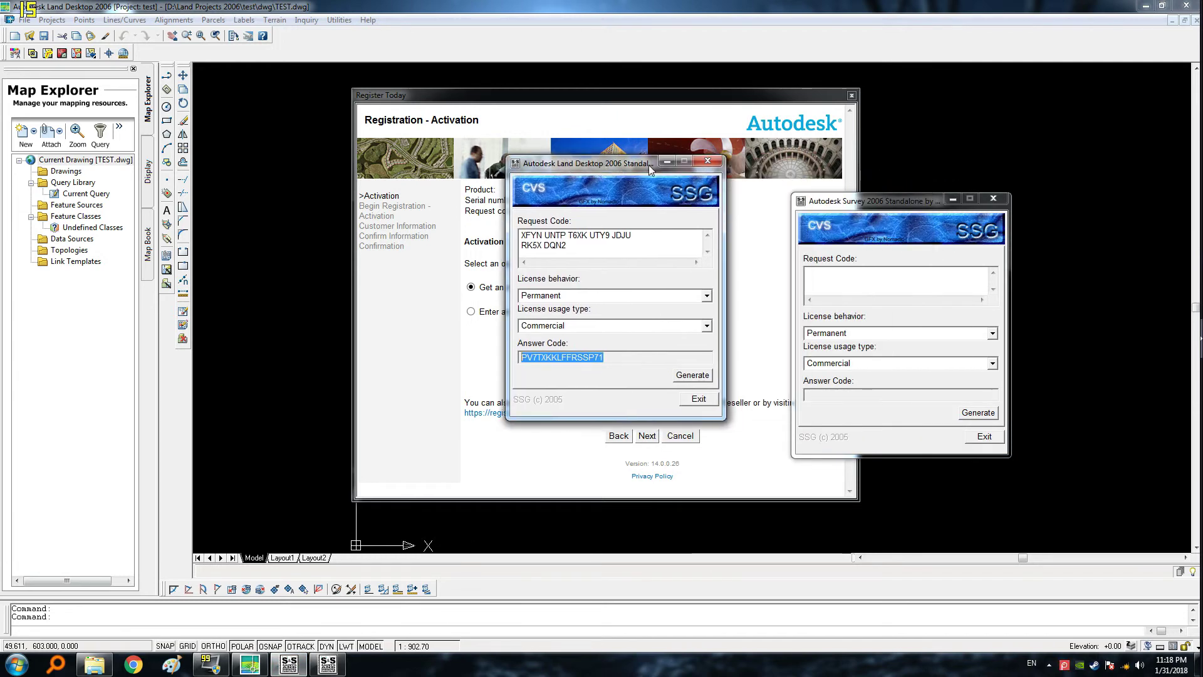
click(708, 162)
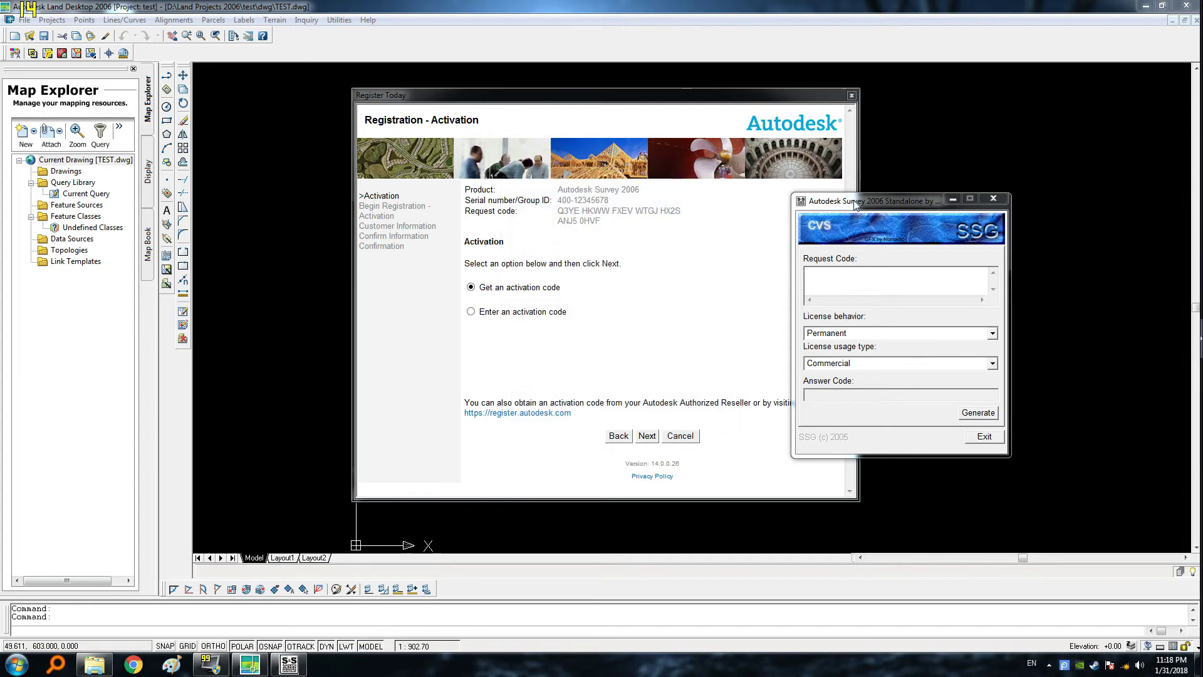
- Paste the request code into the Survey keygen, generate the Permanent, Commercial answer code and copy it
drag(832, 200, 724, 105)
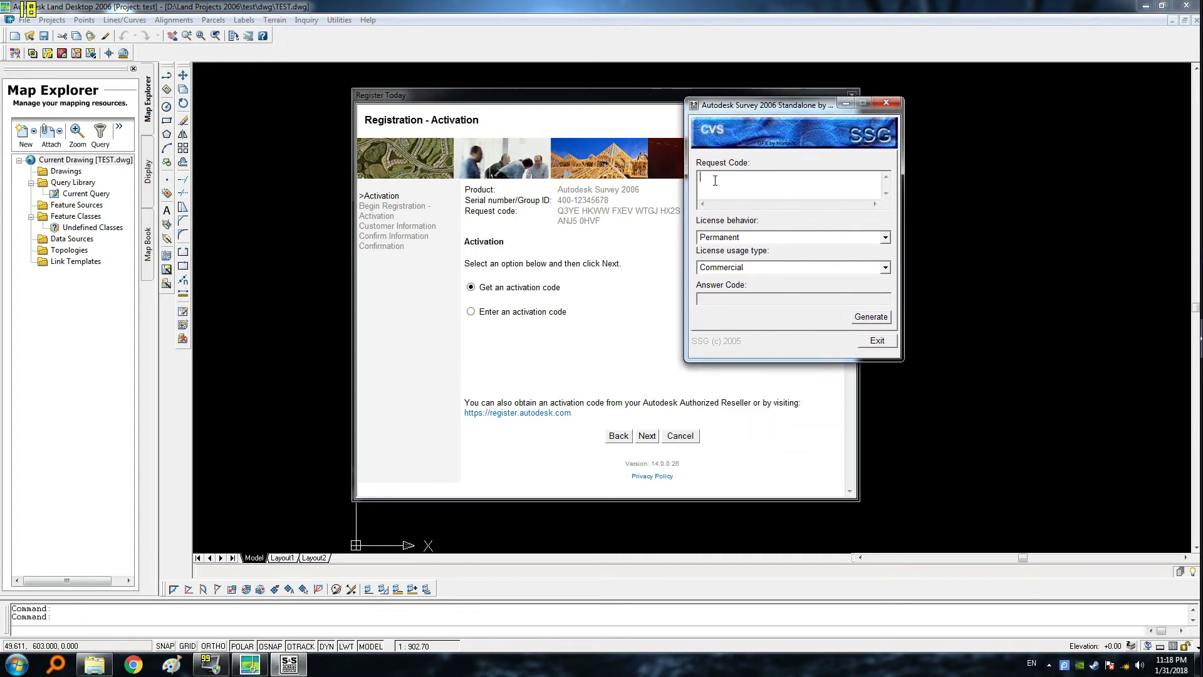
key(ctrl+v)
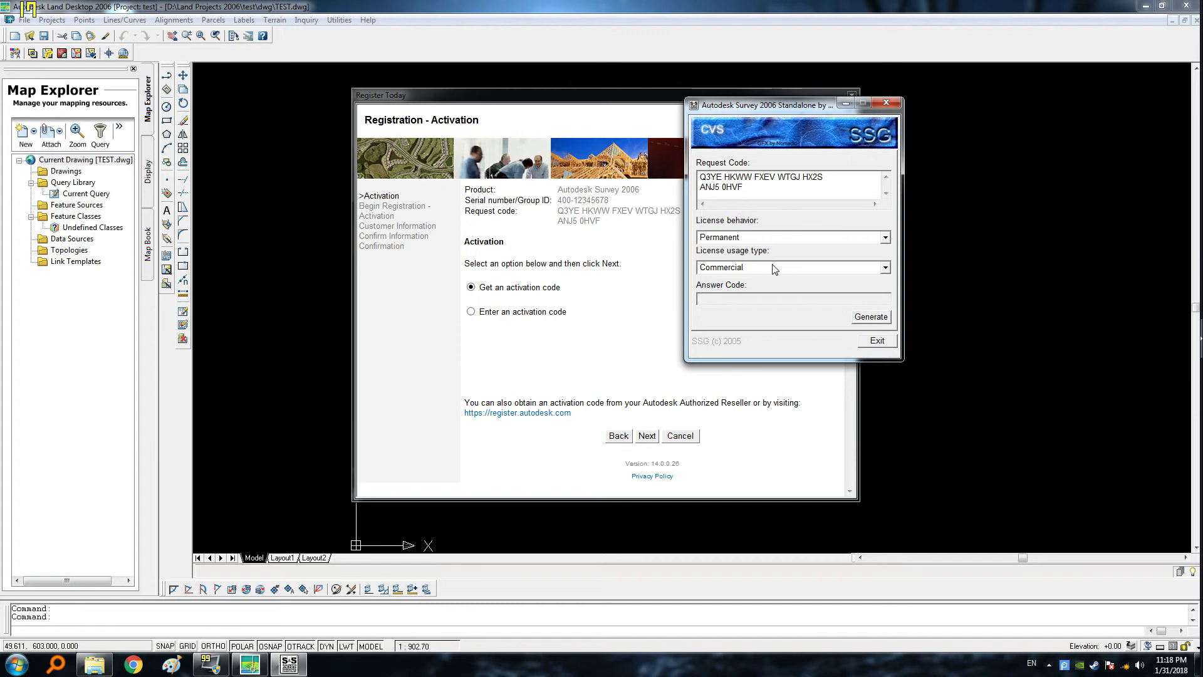
click(869, 320)
click(869, 318)
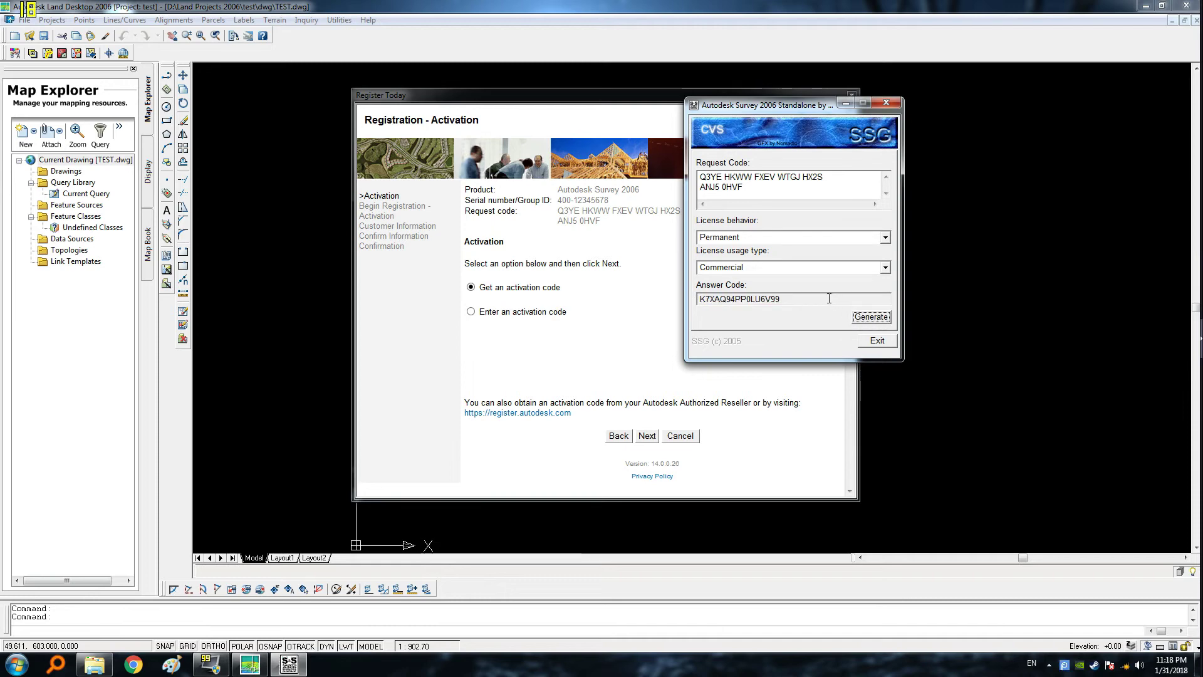
drag(784, 299, 637, 304)
key(ctrl+c)
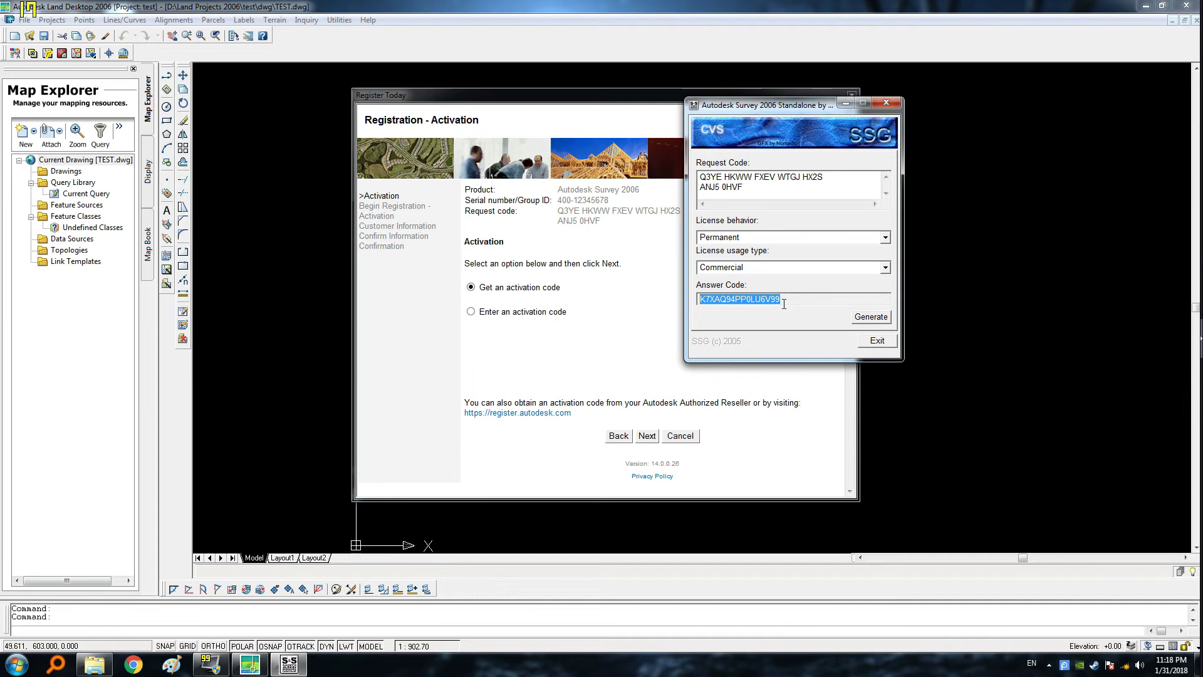
- Choose to enter an activation code, set the country to Laos, paste the activation code and finish the Survey registration
click(642, 348)
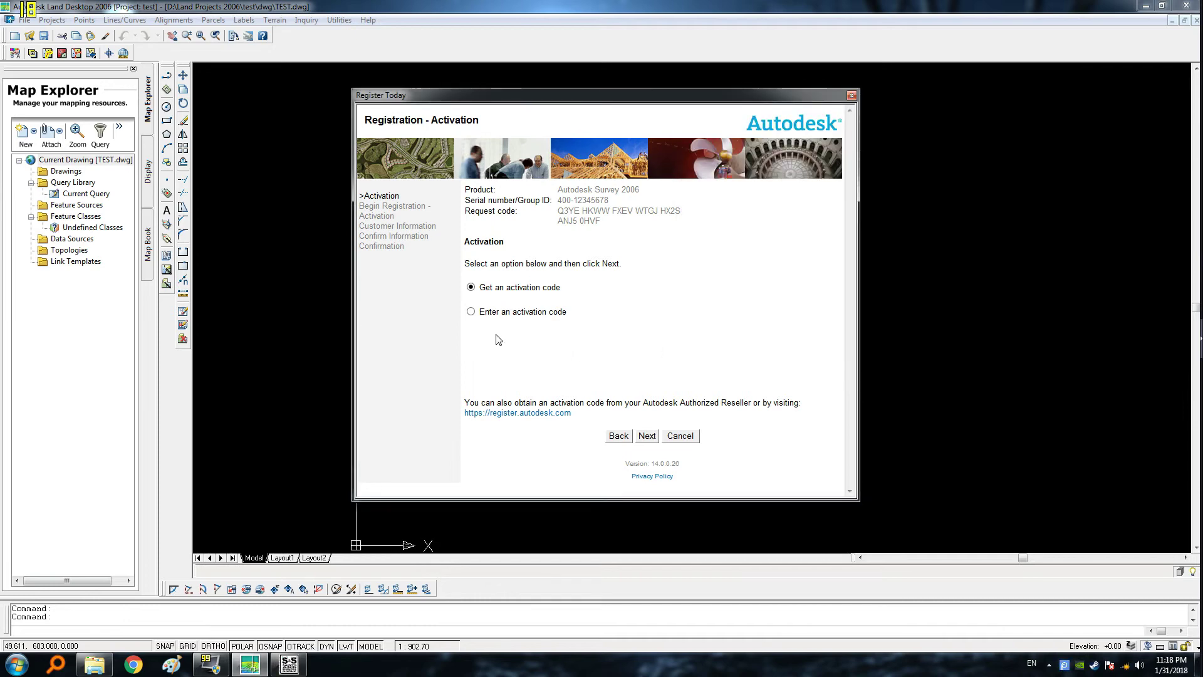
click(472, 313)
click(648, 437)
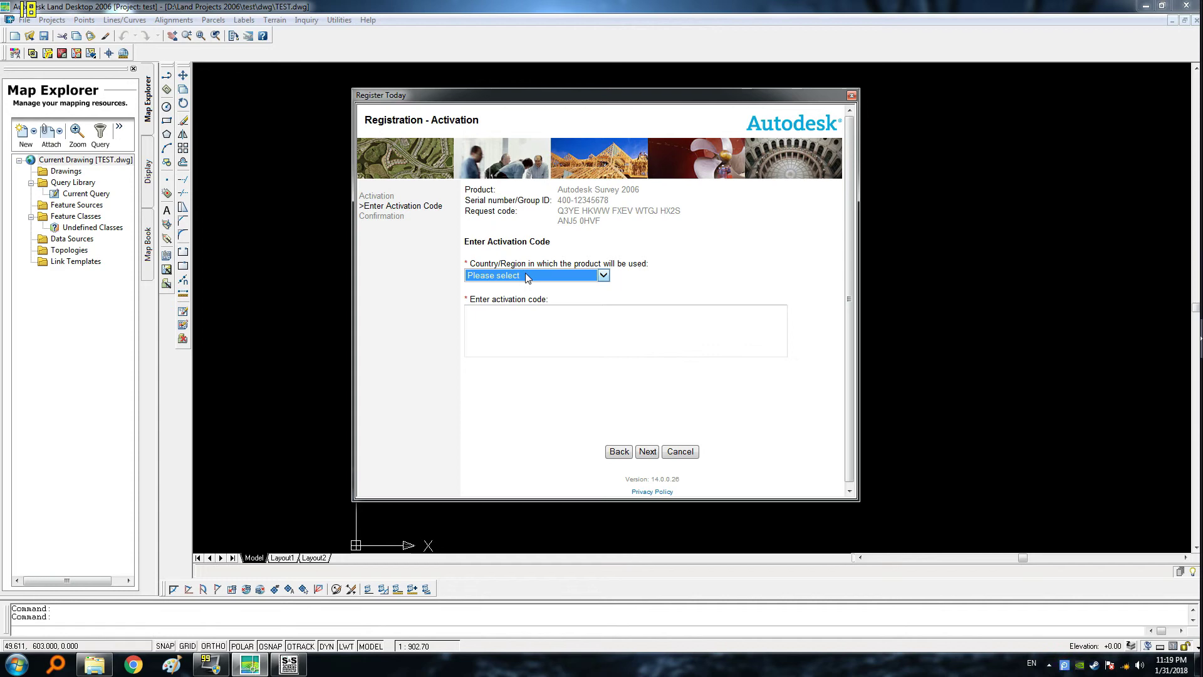
key(l)
click(529, 325)
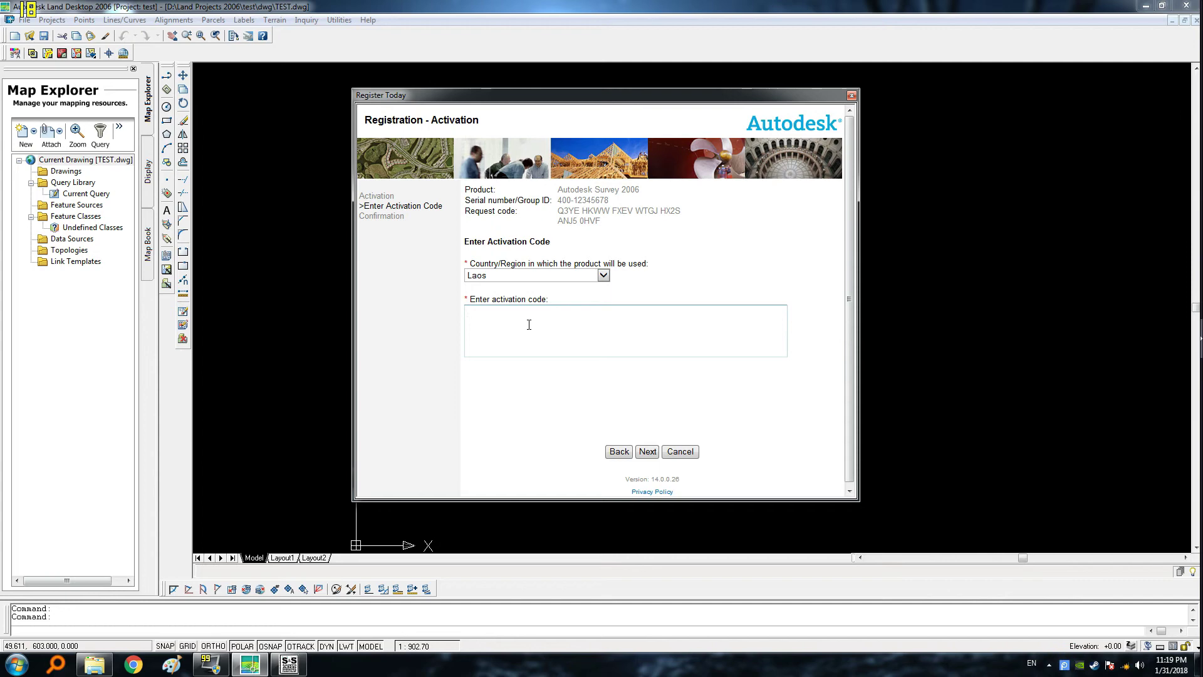
key(ctrl+v)
click(648, 451)
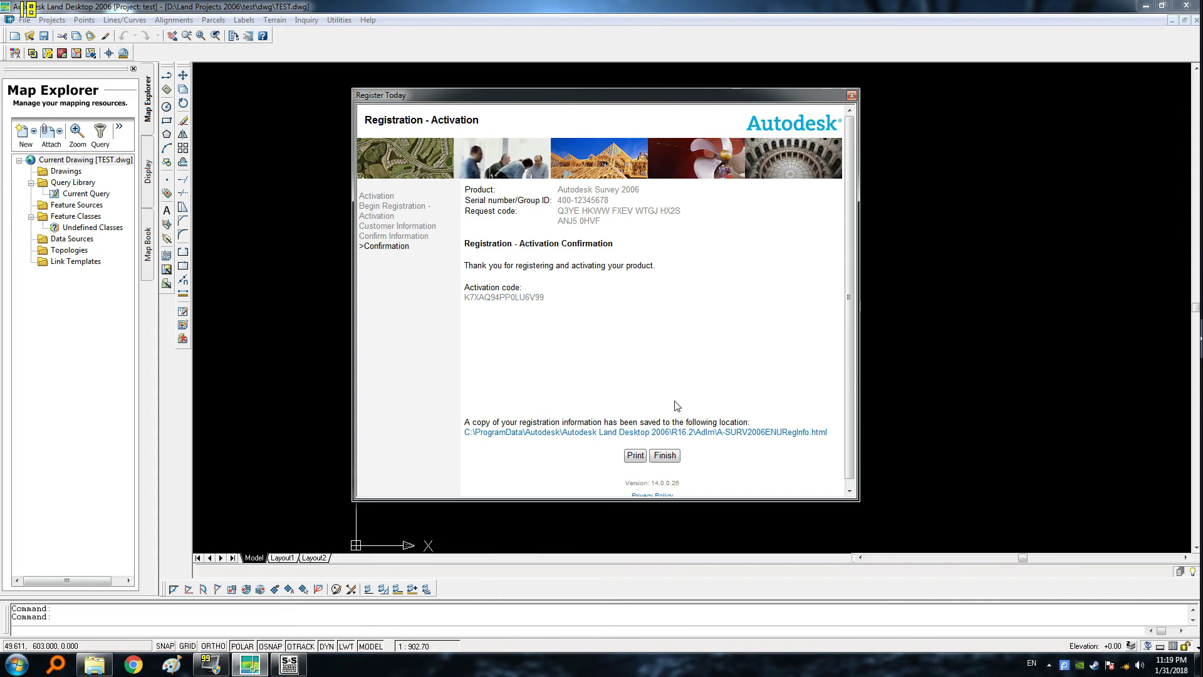
click(665, 456)
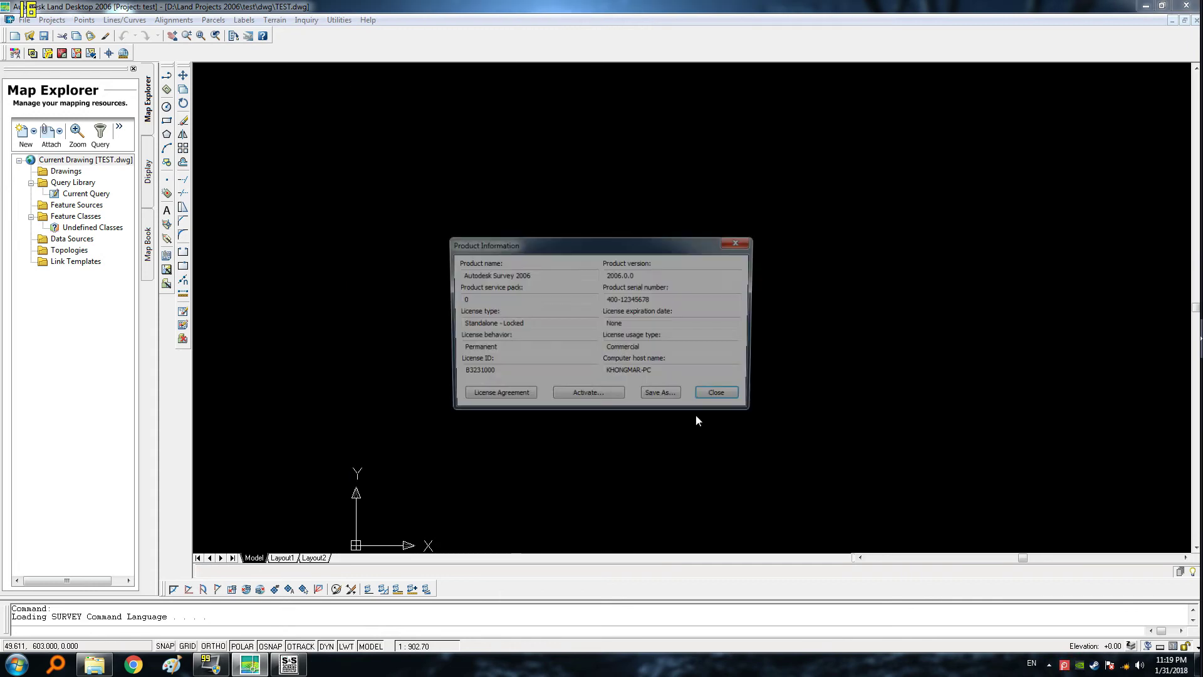
- Close the product information, recheck it for Autodesk Survey and close it again
click(722, 396)
click(723, 396)
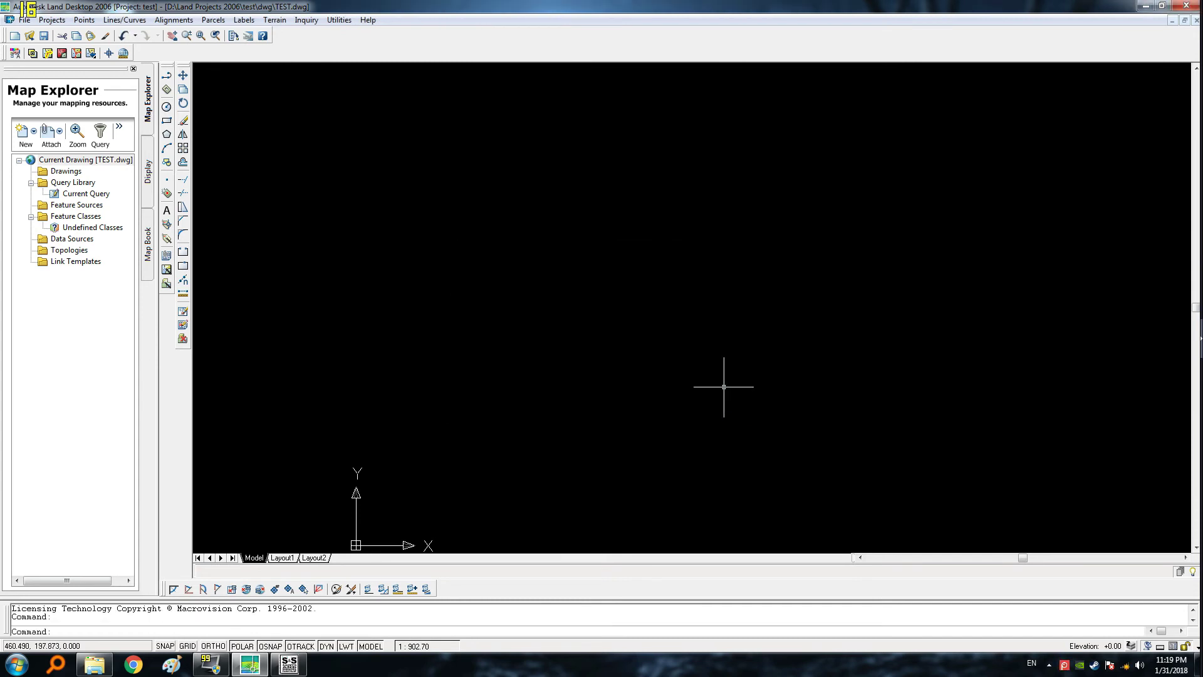
click(369, 21)
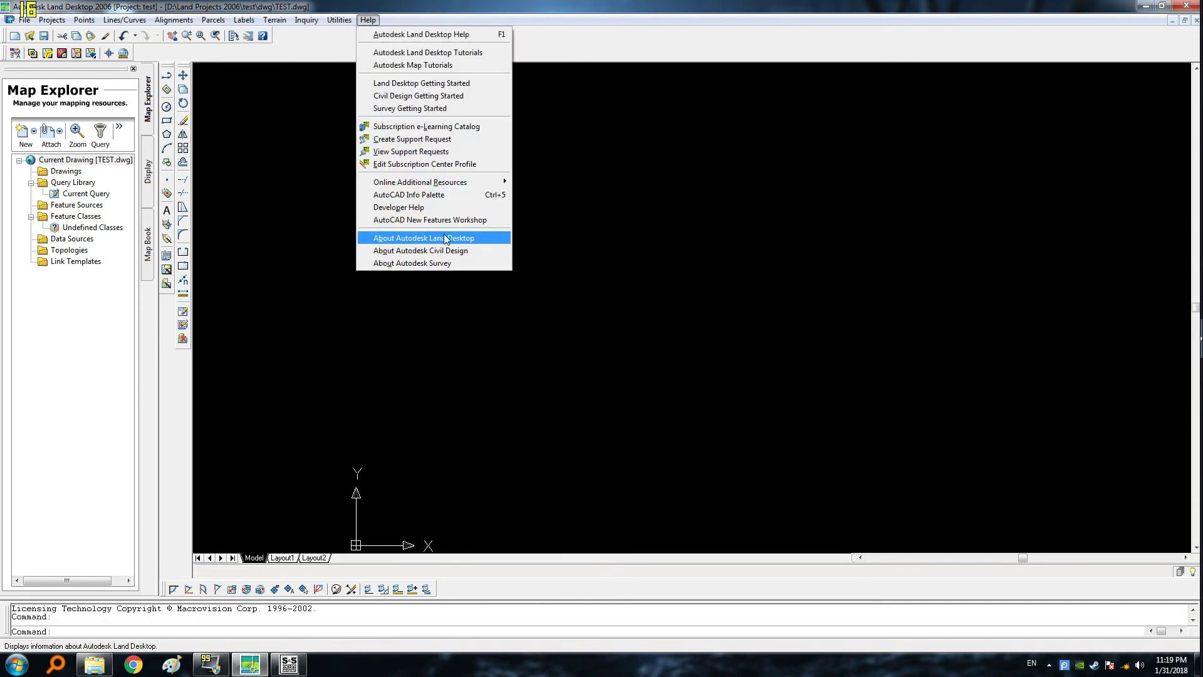
click(437, 264)
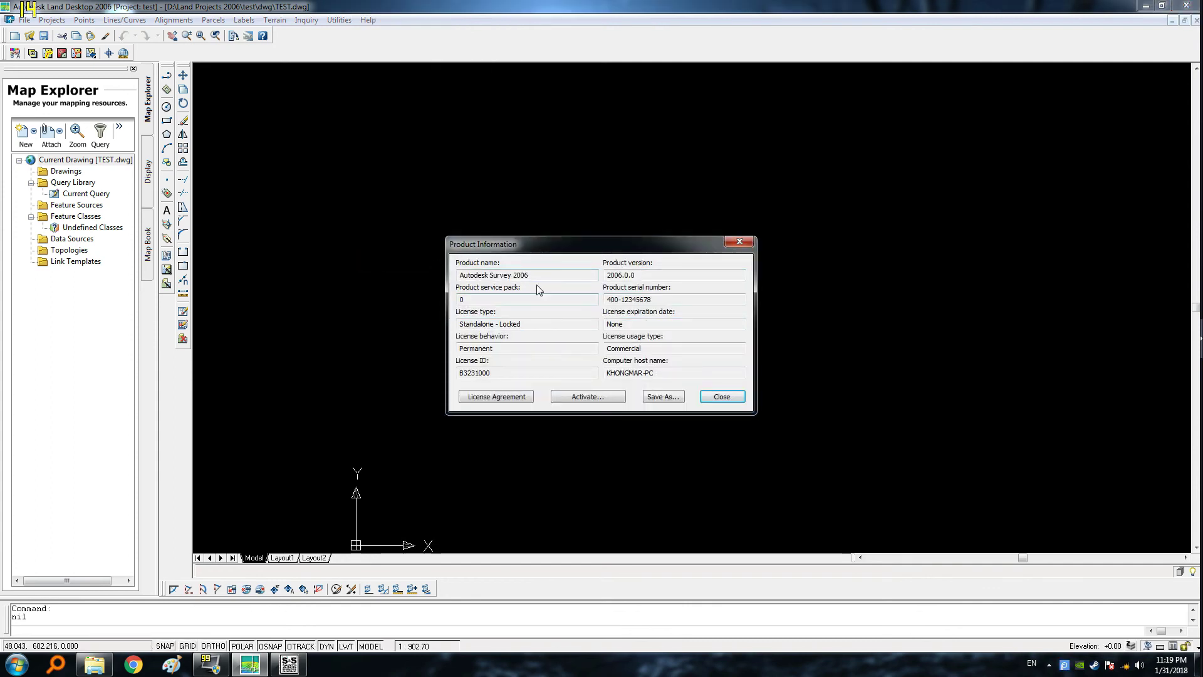
click(722, 397)
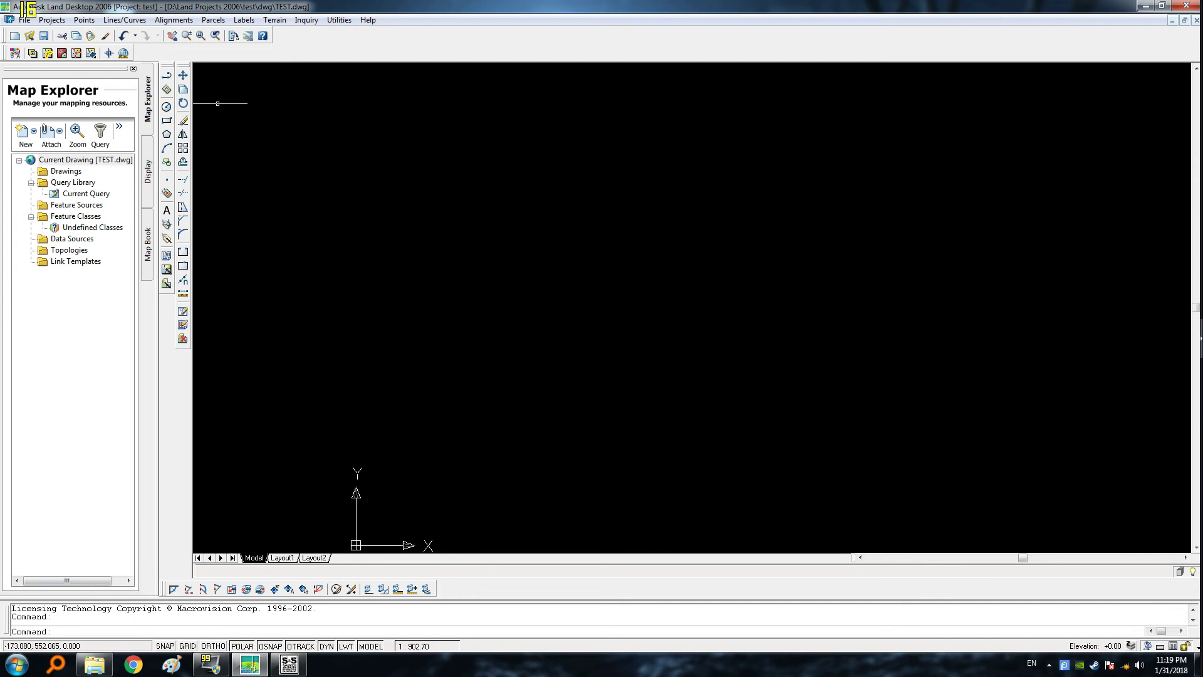
- Close the Map Explorer palette
click(133, 69)
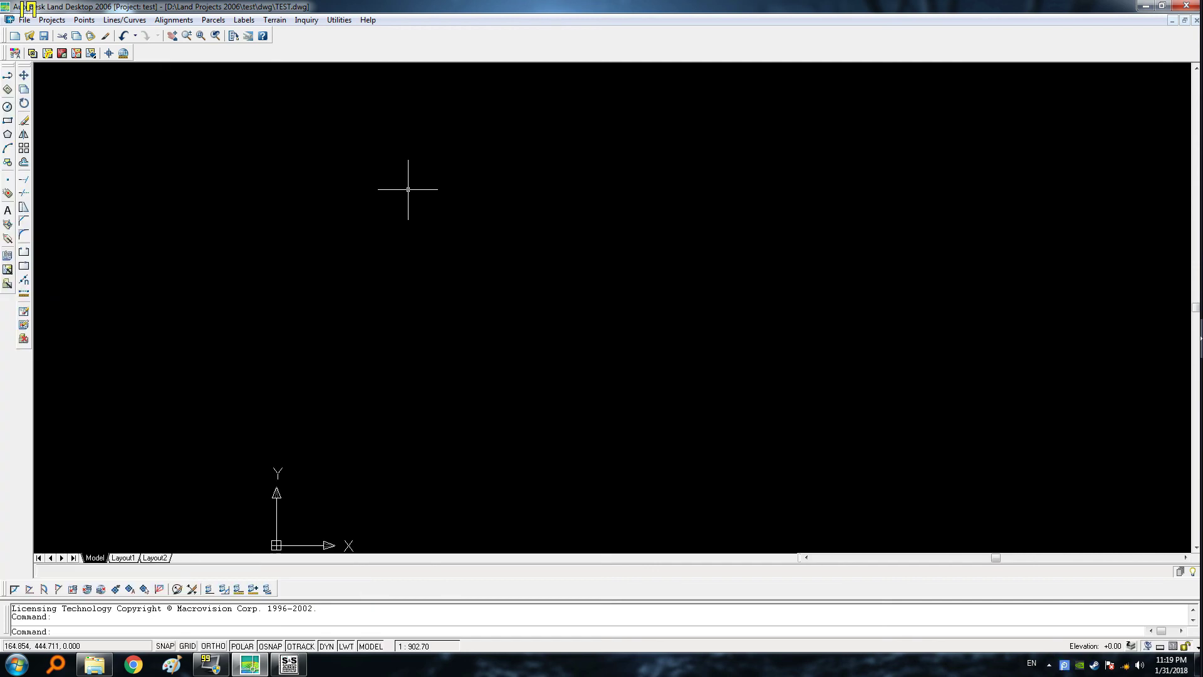
- Draw a closed test triangle in the drawing area with the Line command
text(l)
key(Return)
click(387, 114)
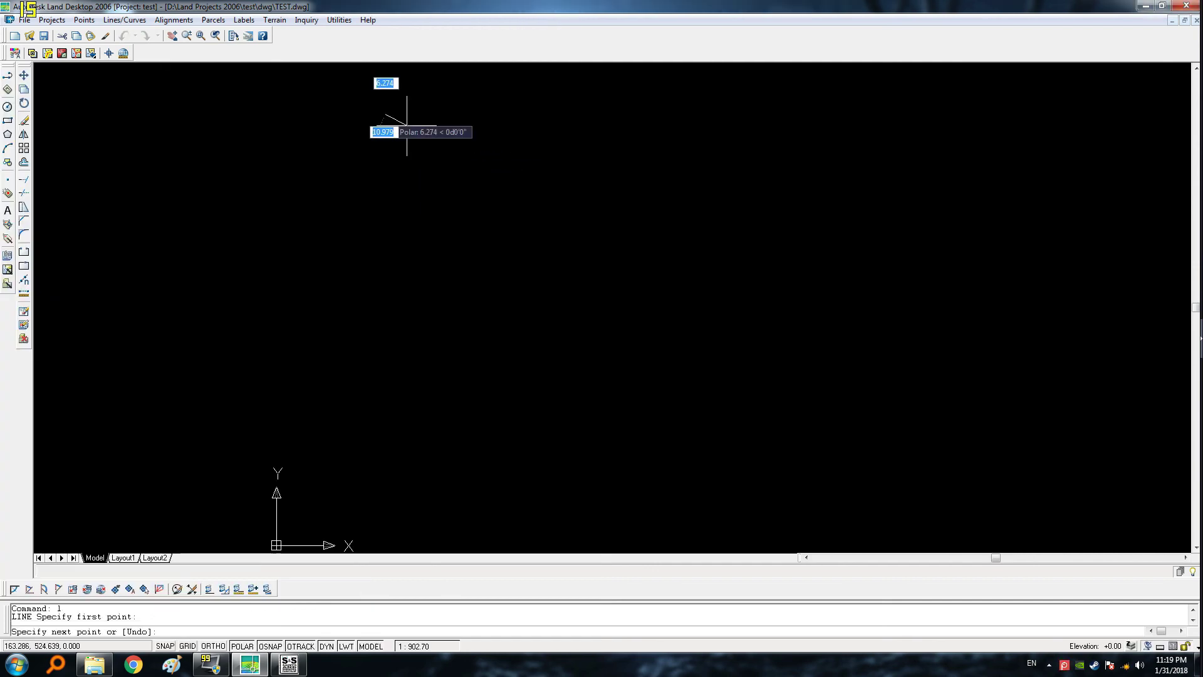
click(729, 288)
click(387, 452)
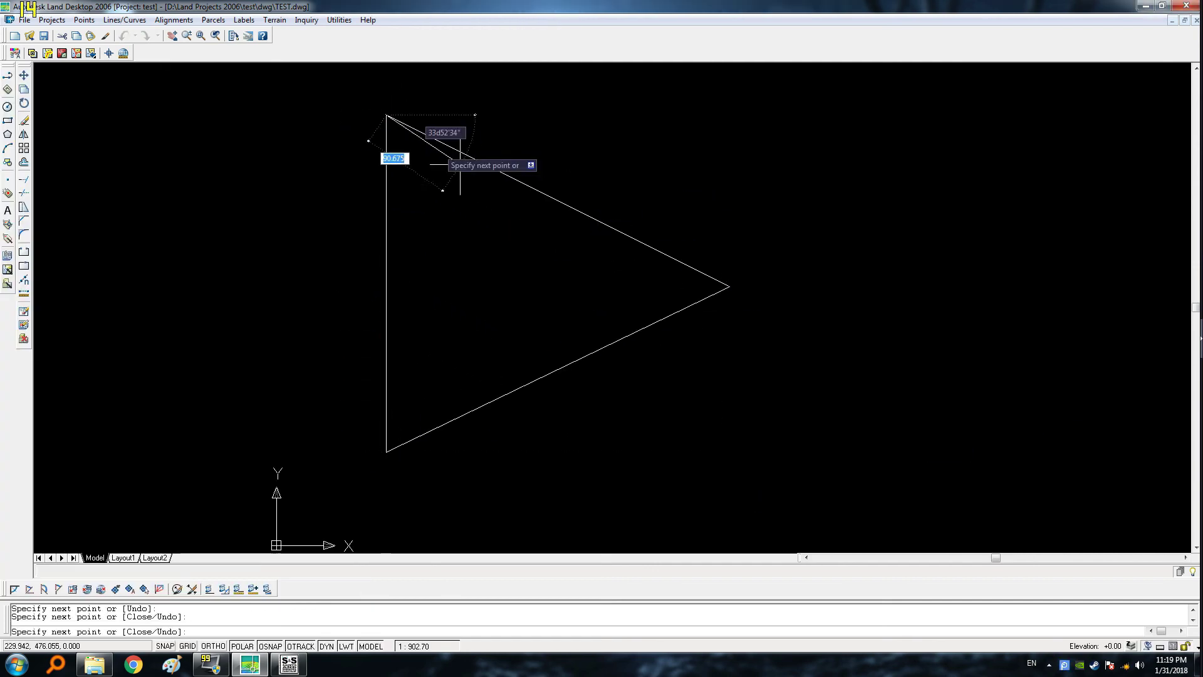
click(387, 115)
key(Return)
- Select all three lines of the test triangle and erase them
click(308, 92)
click(741, 465)
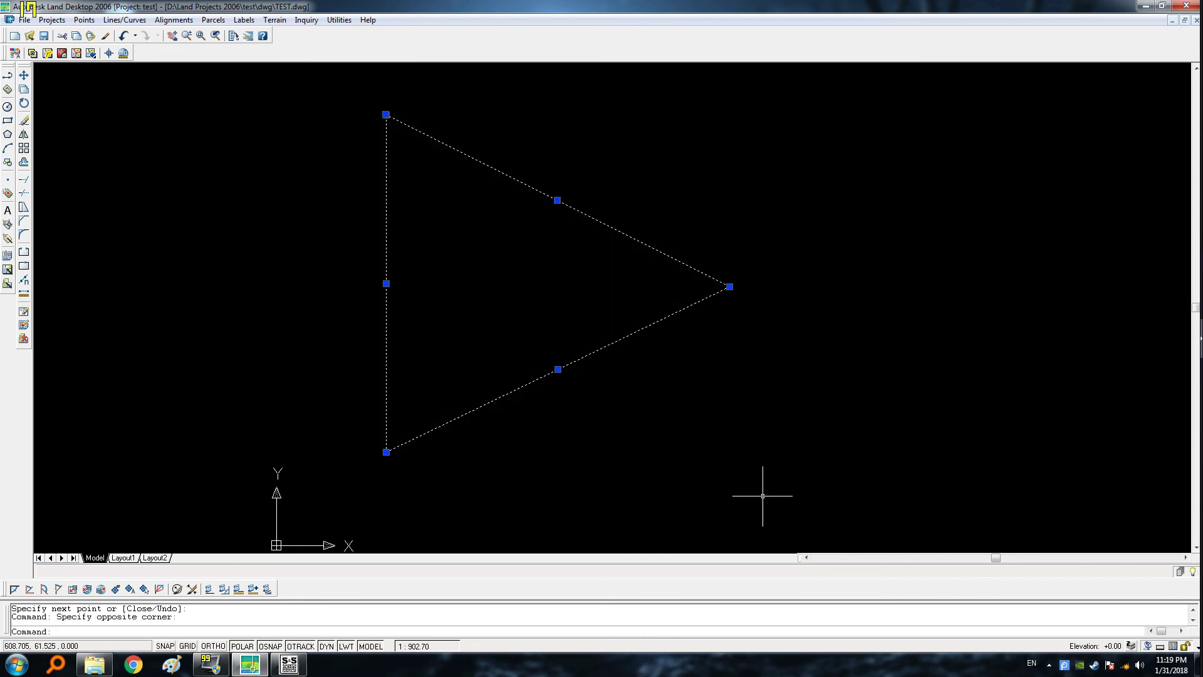
text(e)
key(Return)
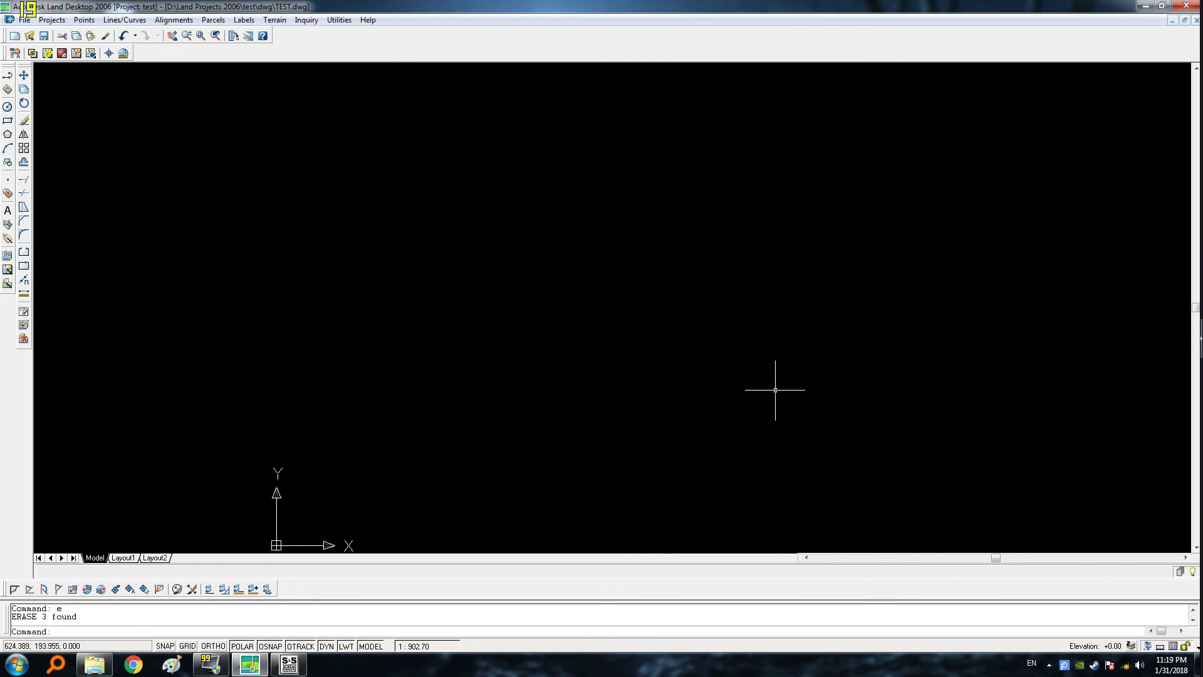